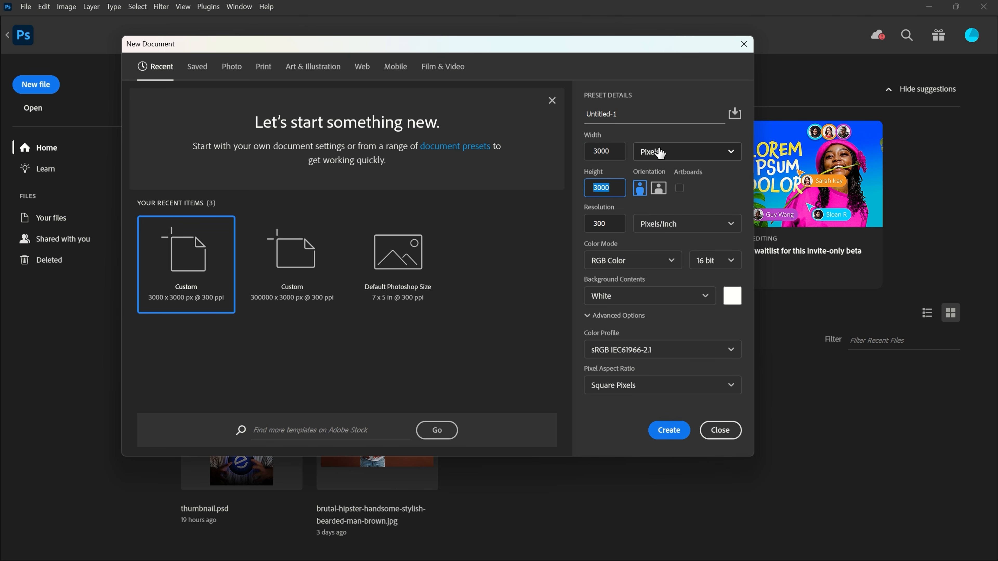
- Create a 3000 × 3000 pixel document at 300 pixels/inch in RGB Color, 16 bit, with a white background
click(611, 223)
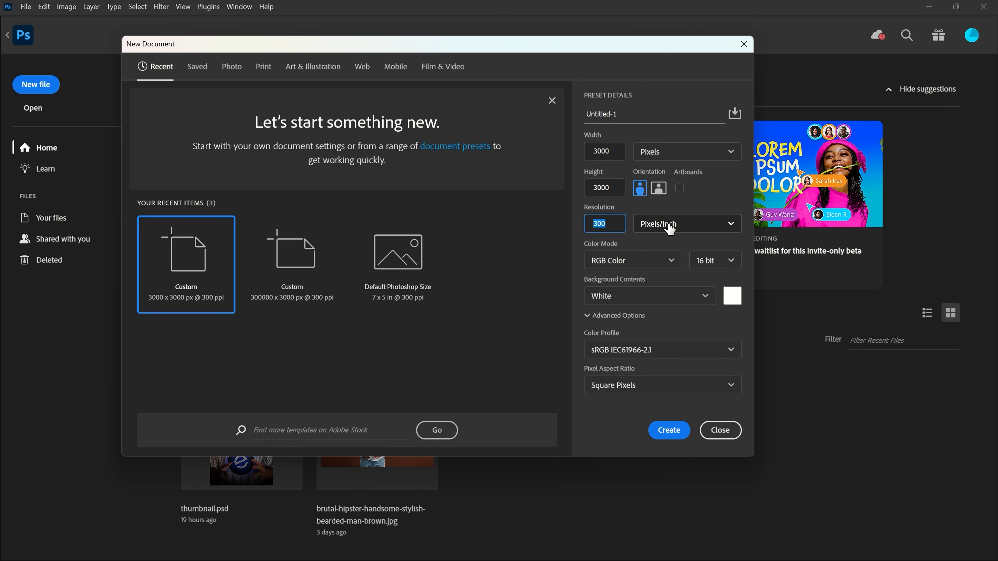
click(629, 260)
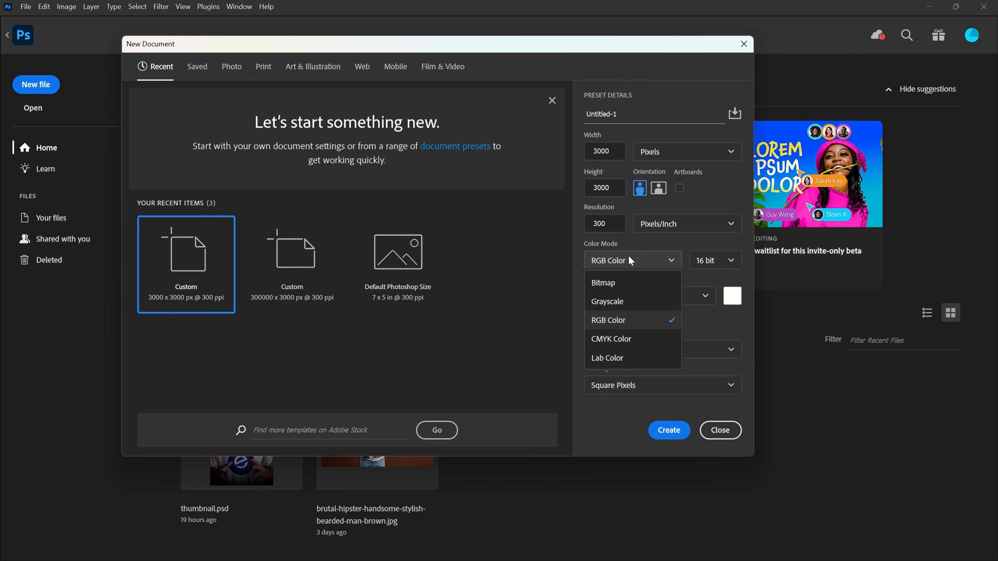
click(640, 260)
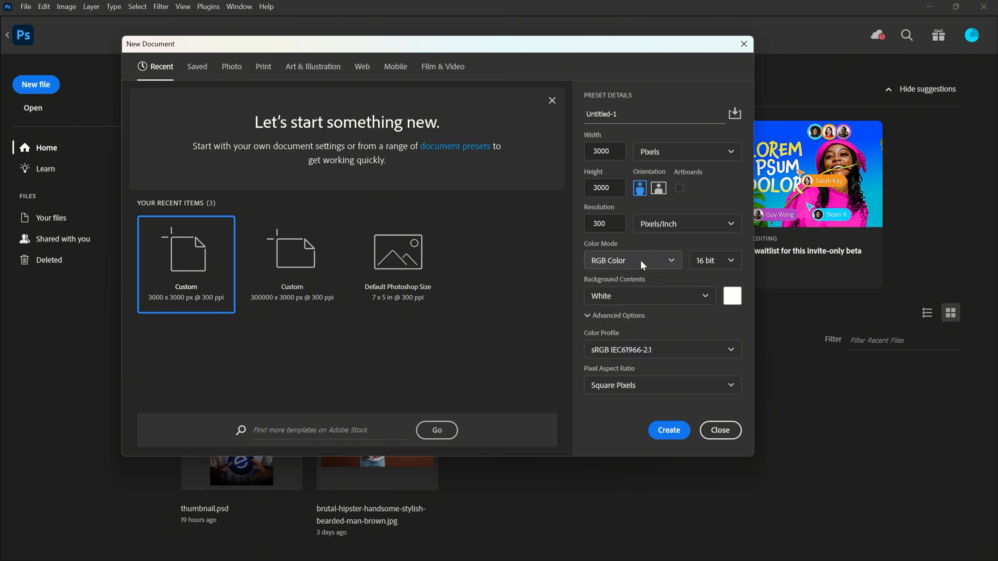
click(704, 261)
click(709, 303)
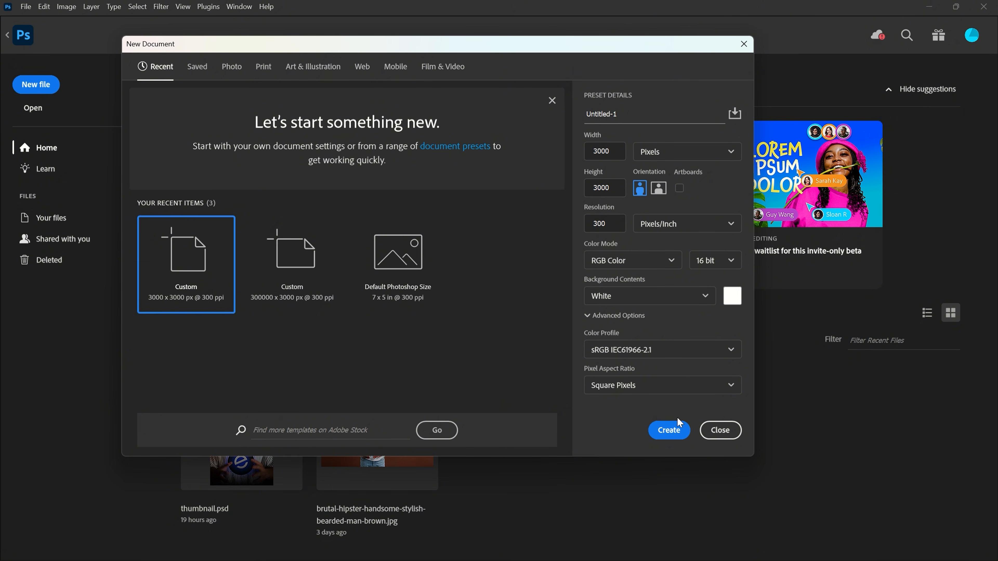
click(675, 431)
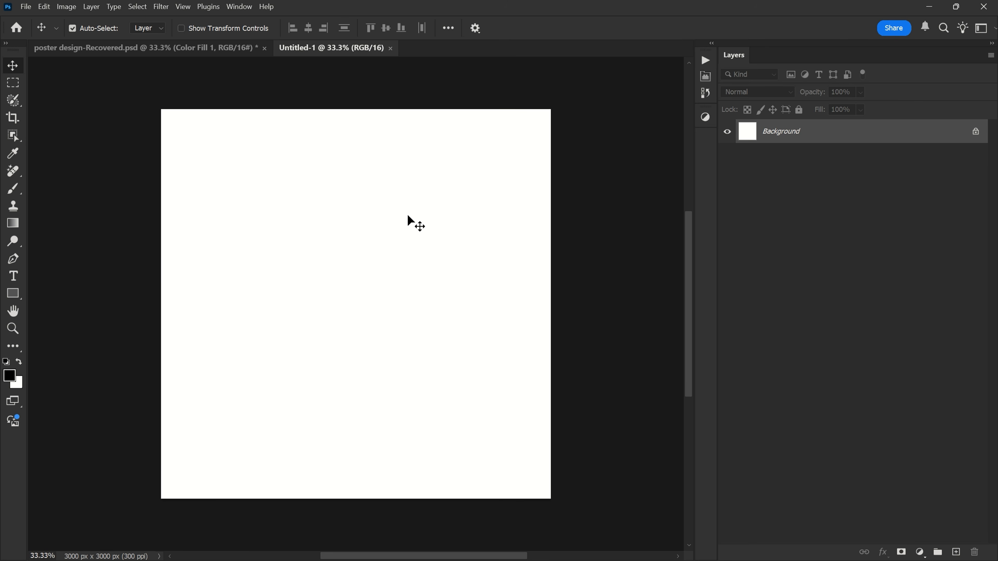
- Draw a red-filled rectangle about 2176 × 468 px across the upper part of the canvas with the Rectangle tool
click(16, 293)
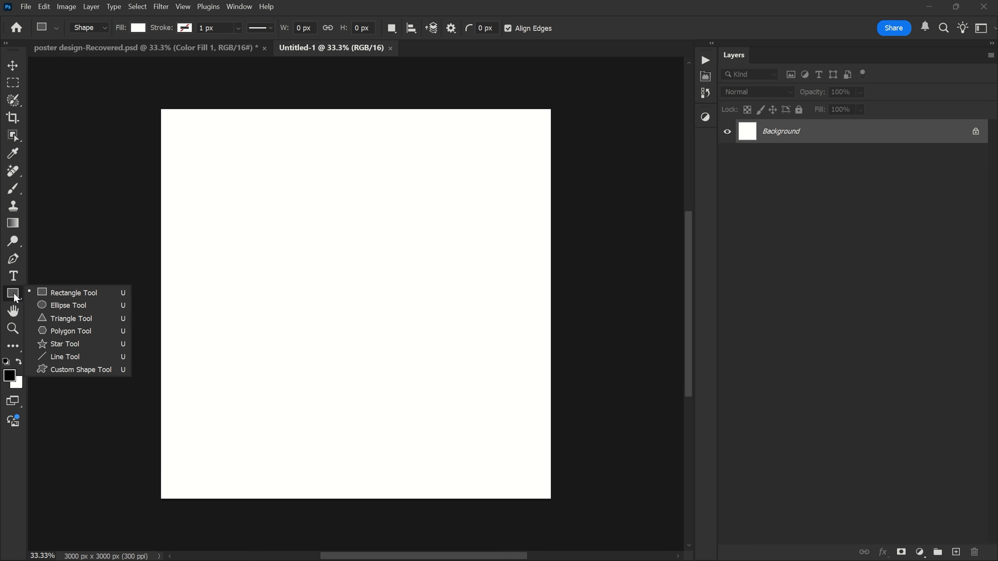
click(57, 295)
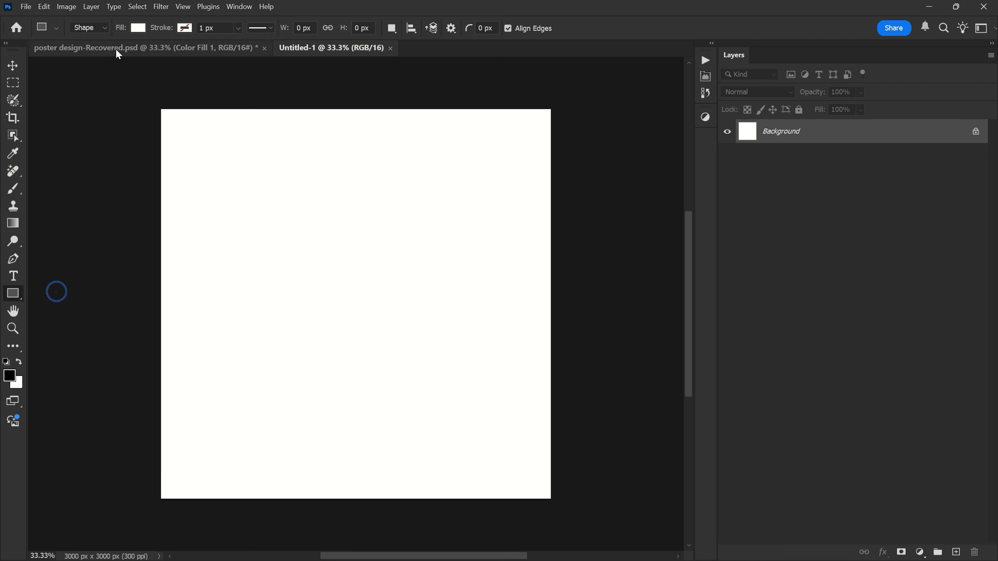
click(134, 27)
click(74, 95)
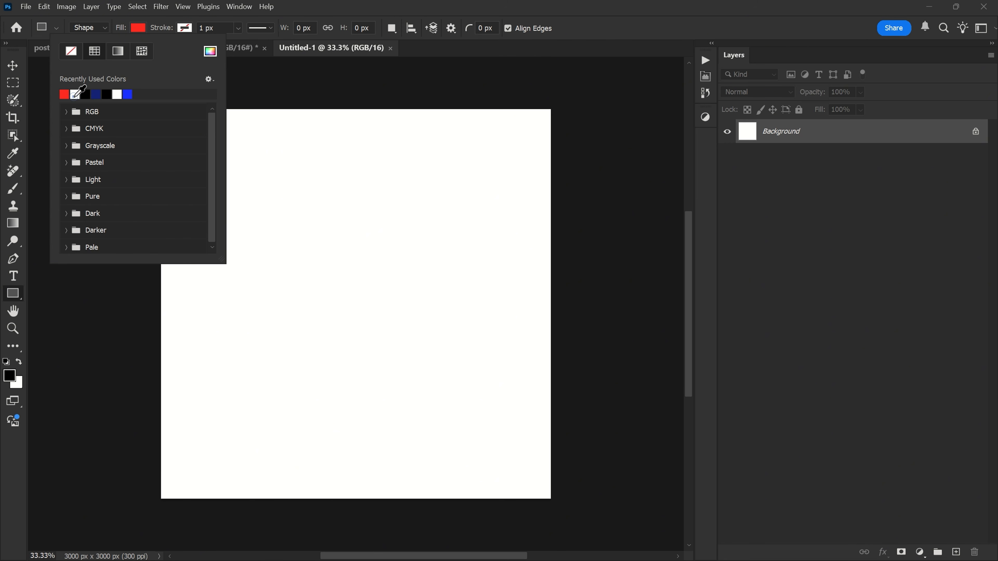
click(140, 30)
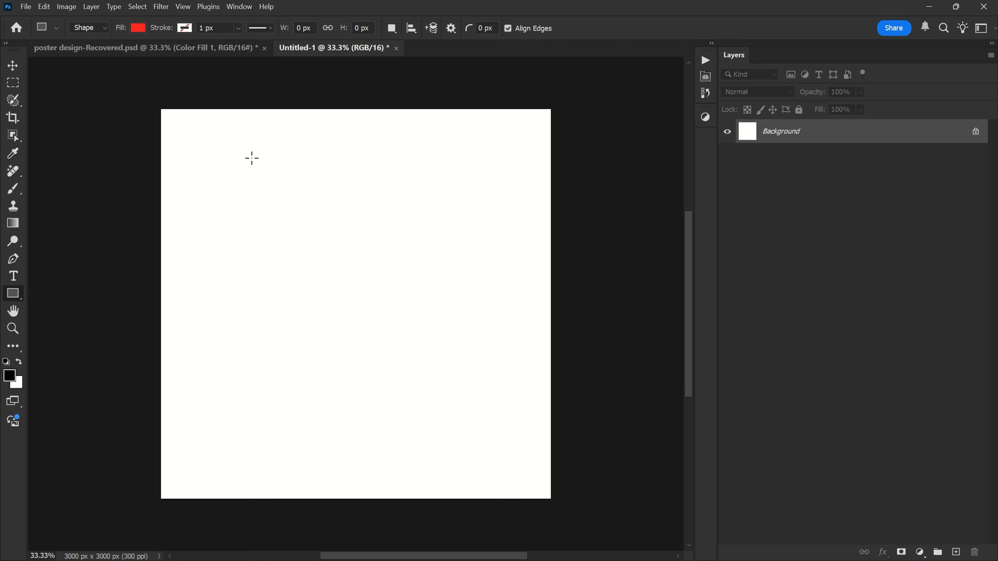
drag(209, 153, 491, 214)
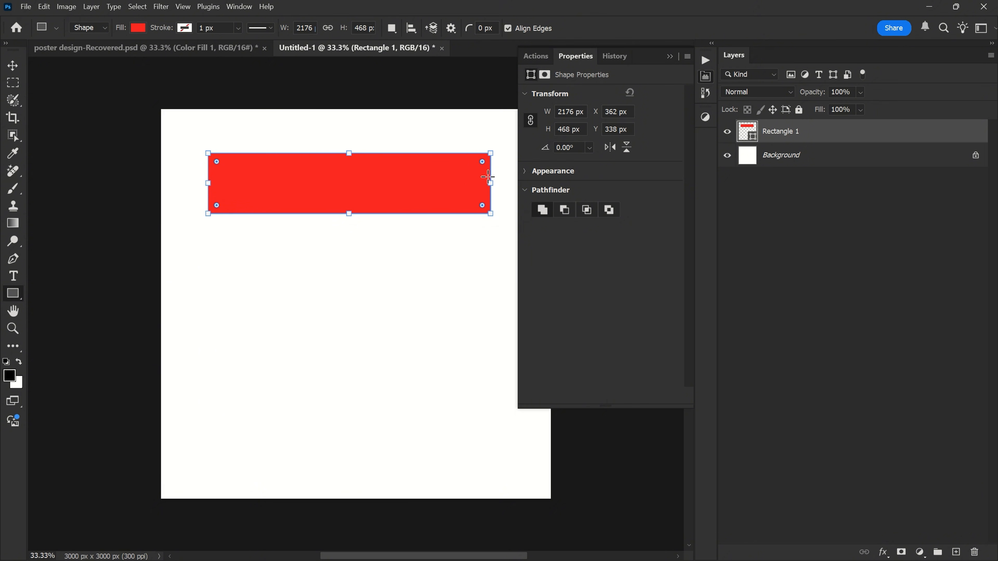
- Display the rectangle's appearance properties and unlink its corner radii
click(707, 81)
click(239, 7)
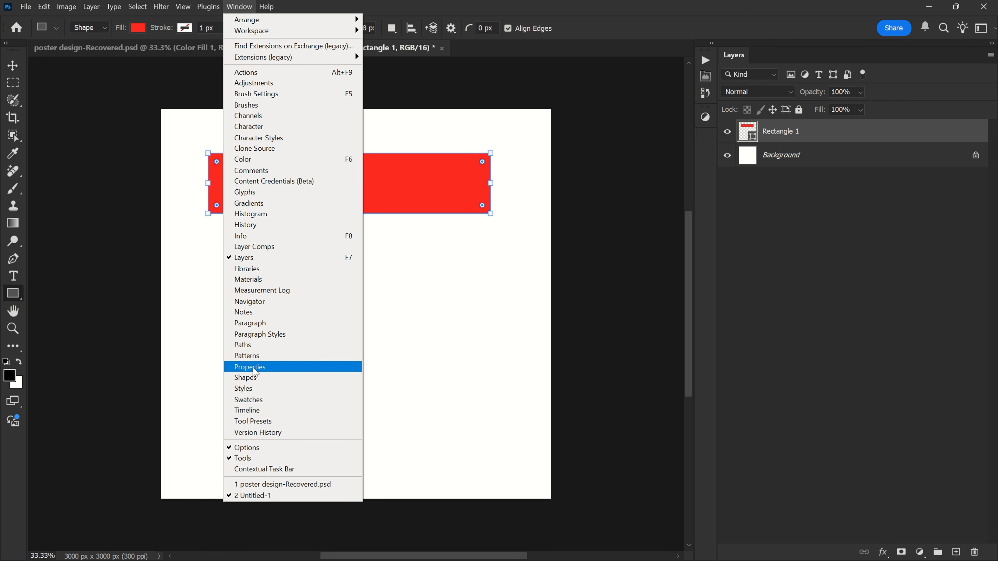
click(254, 367)
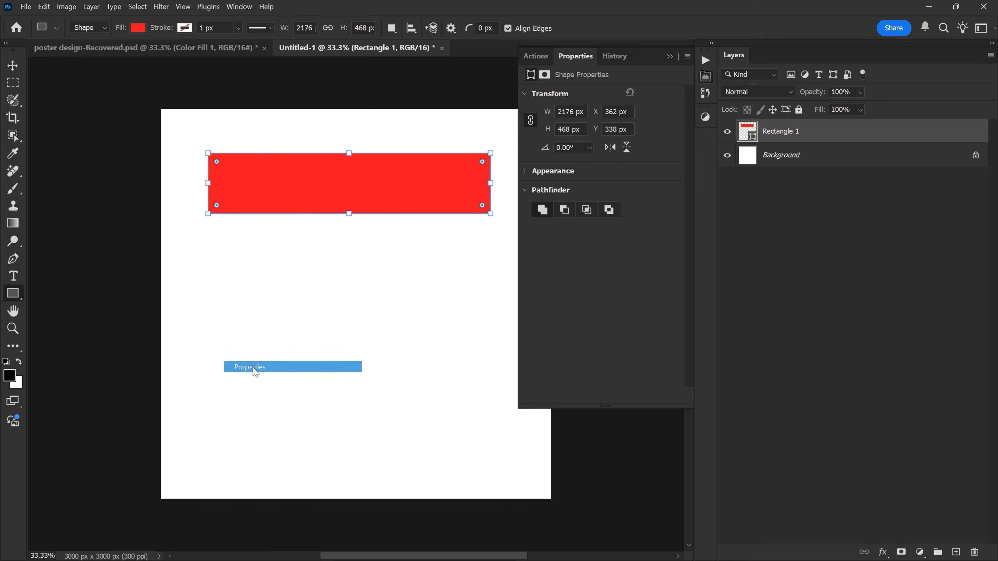
click(561, 172)
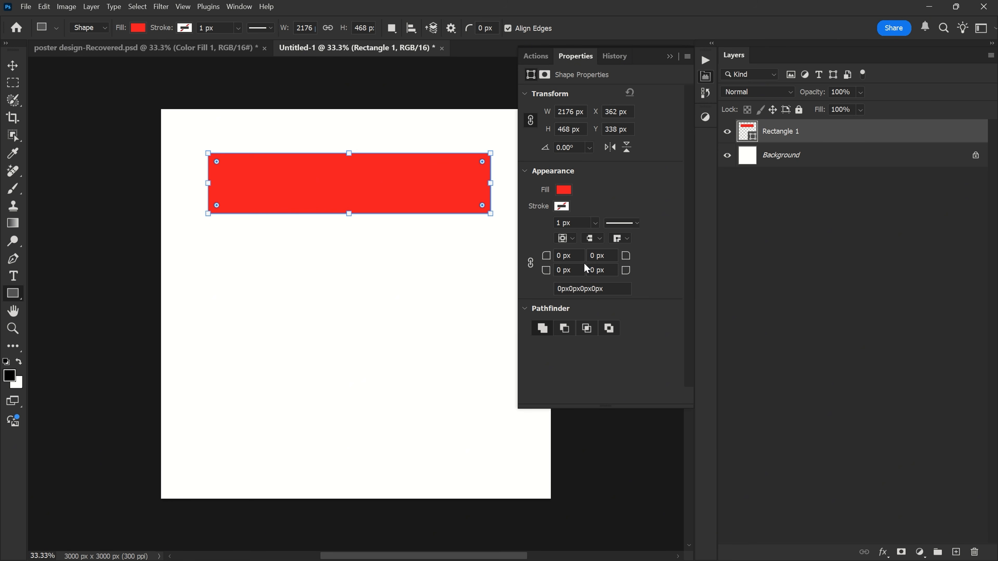
click(534, 269)
click(532, 270)
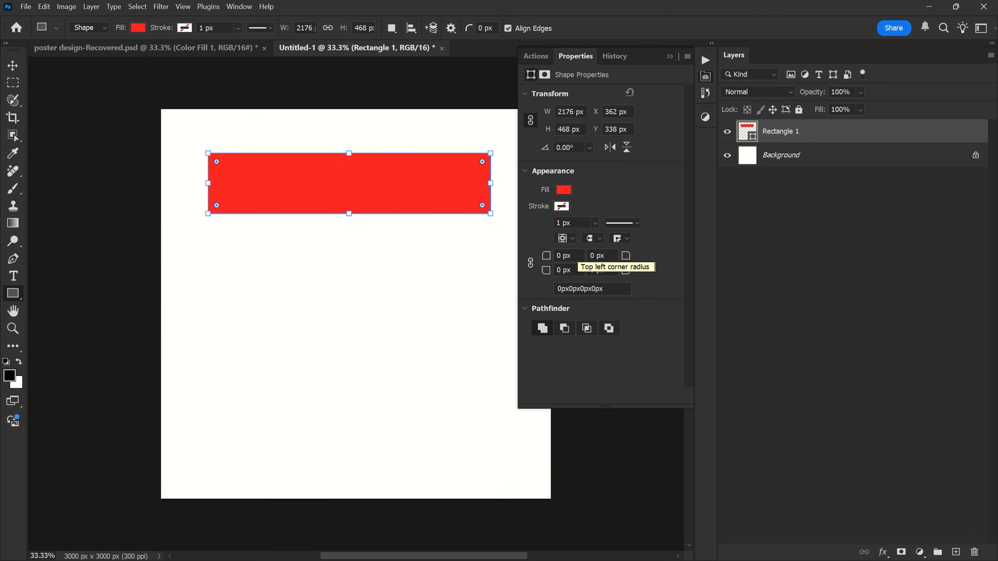
- Set the rectangle's two top corner radii to 350 px and its bottom-left corner radius to 75 px
click(562, 256)
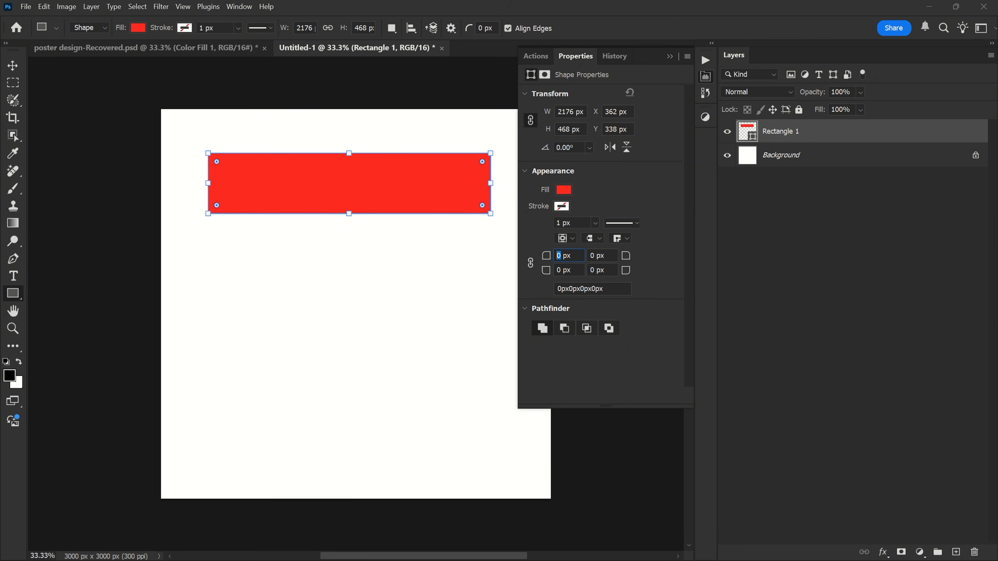
text(350)
key(Return)
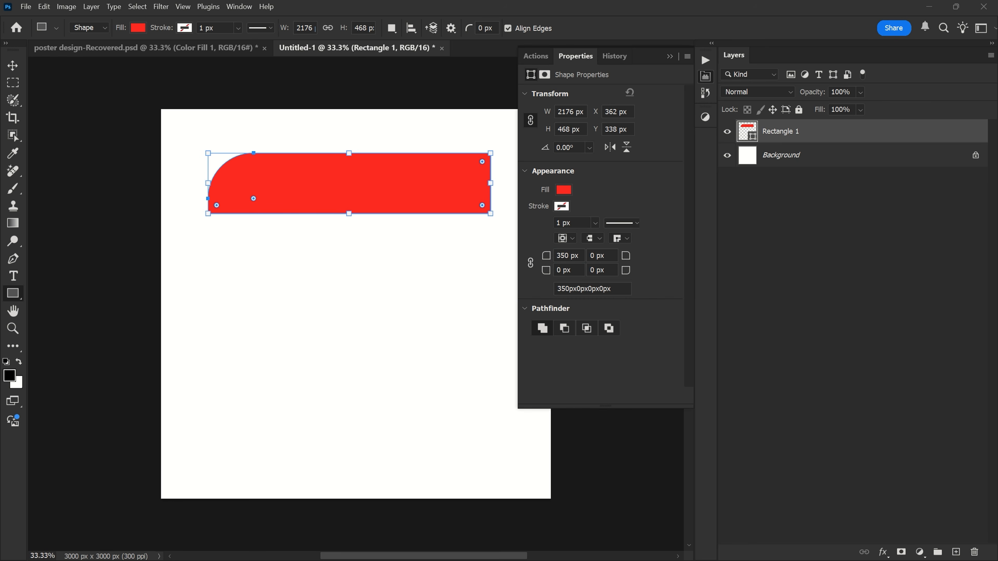
click(591, 256)
text(35)
key(Return)
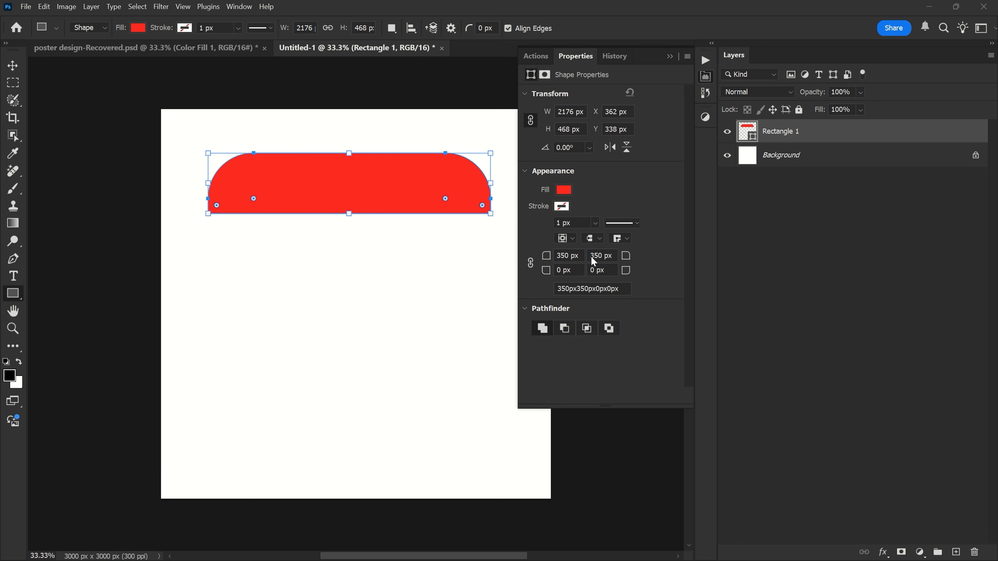
click(559, 270)
key(Return)
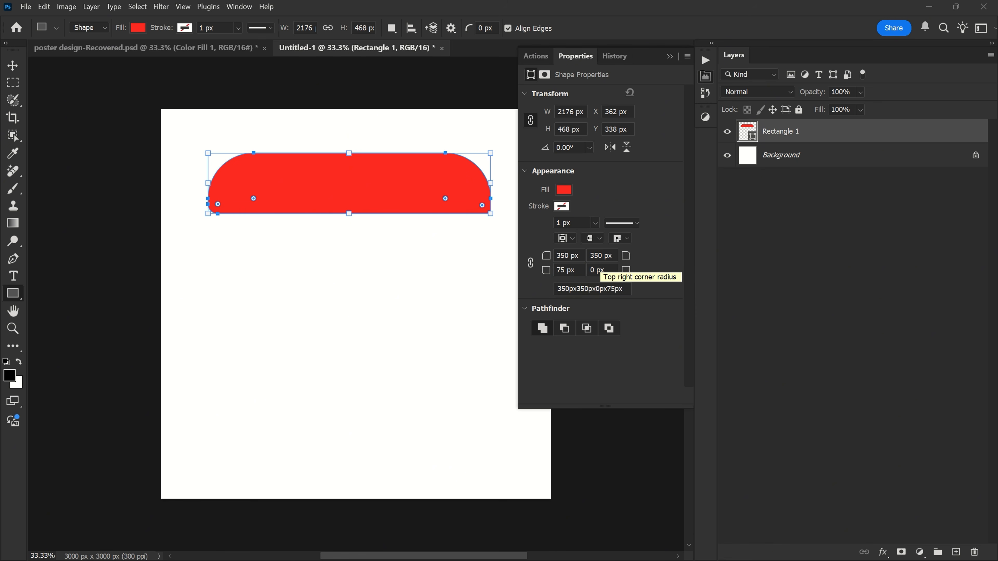
click(705, 76)
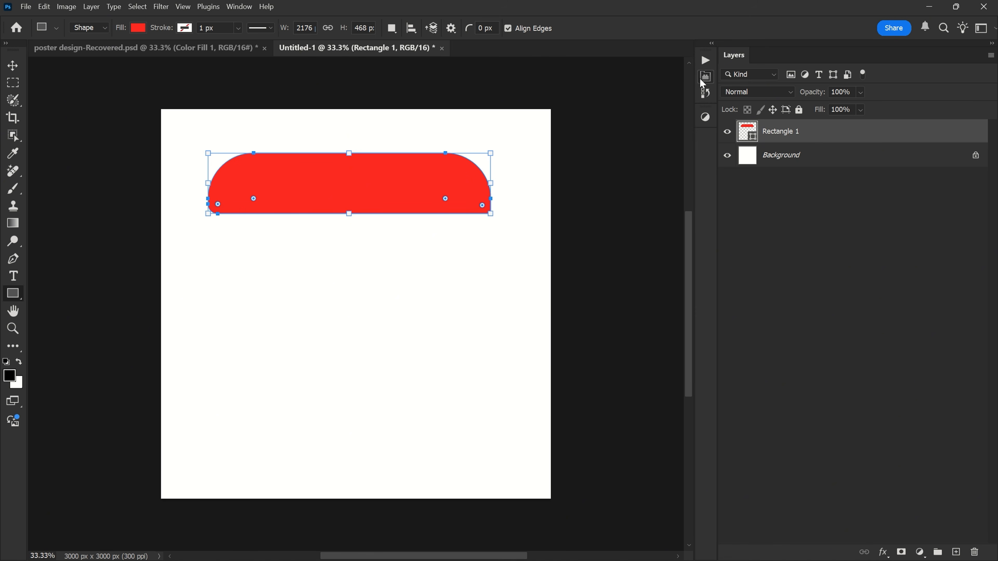
- Duplicate the rounded shape below the original and set the copy's top-left radius to 75 px and its other corners to 0 px
key(v)
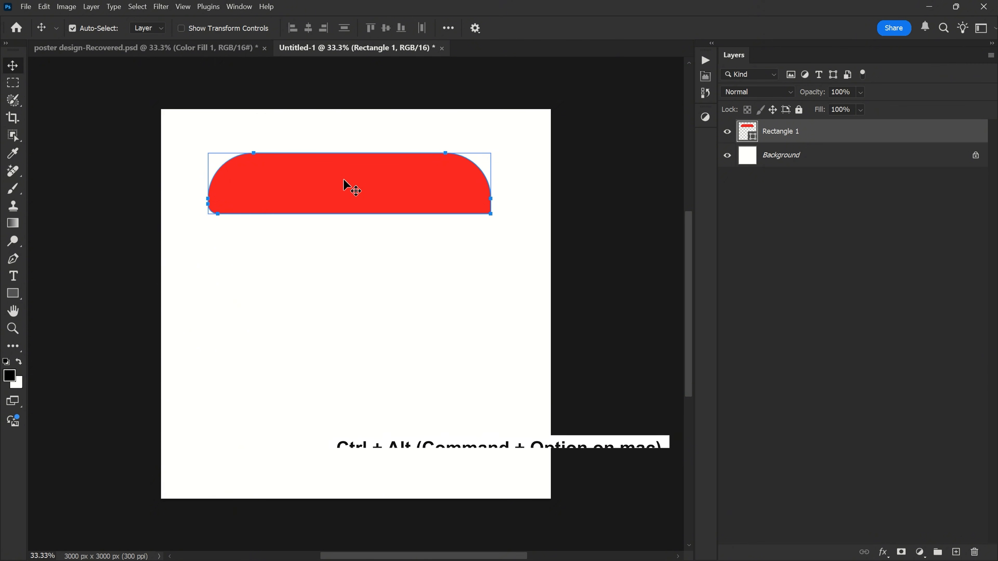
drag(346, 189, 347, 260)
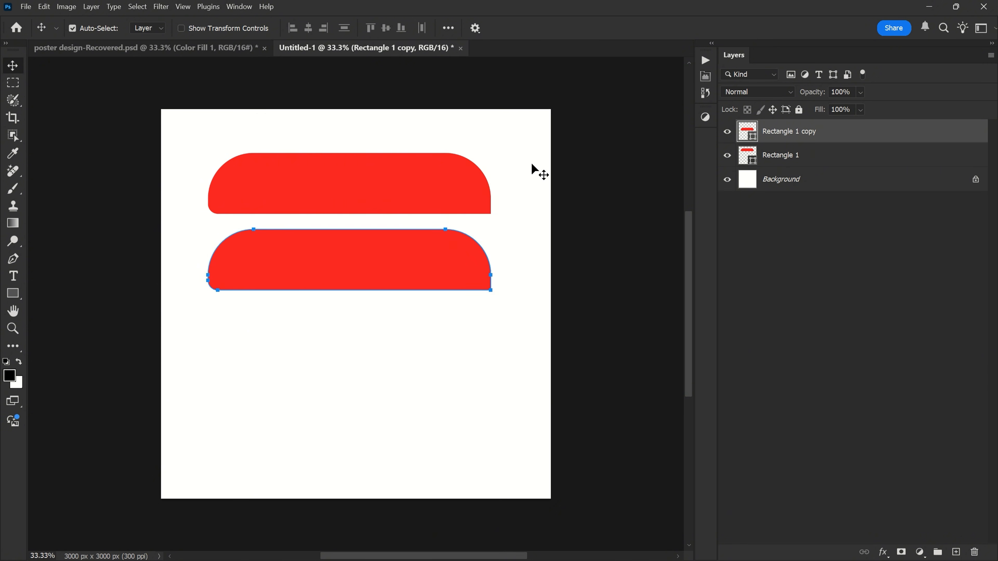
click(704, 77)
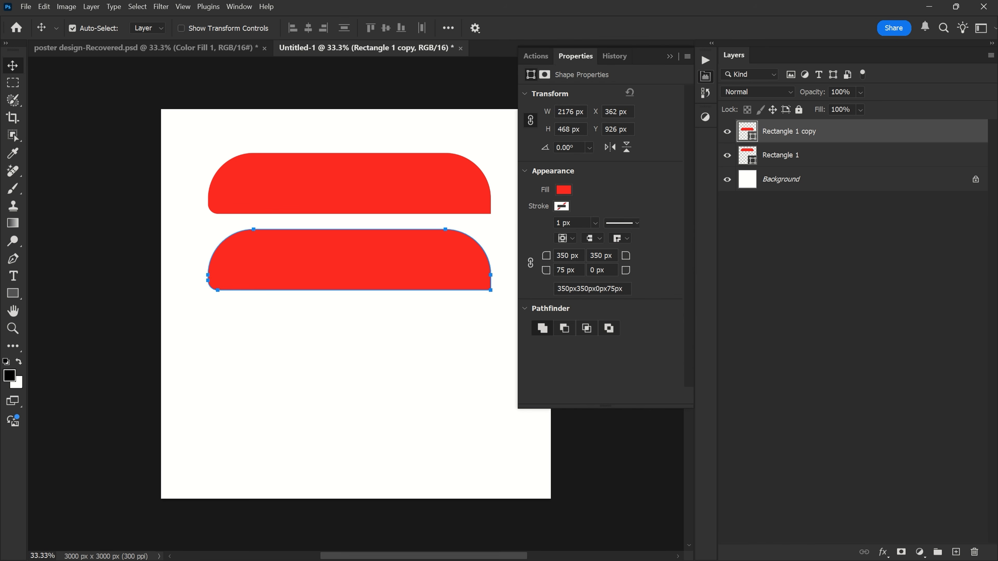
double_click(564, 256)
text(75)
key(Return)
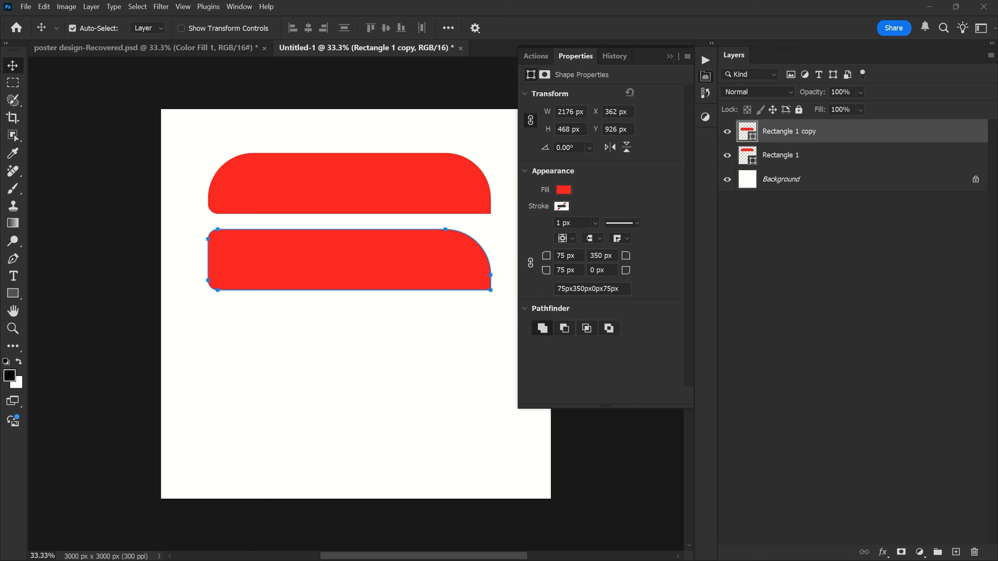
drag(629, 259, 342, 276)
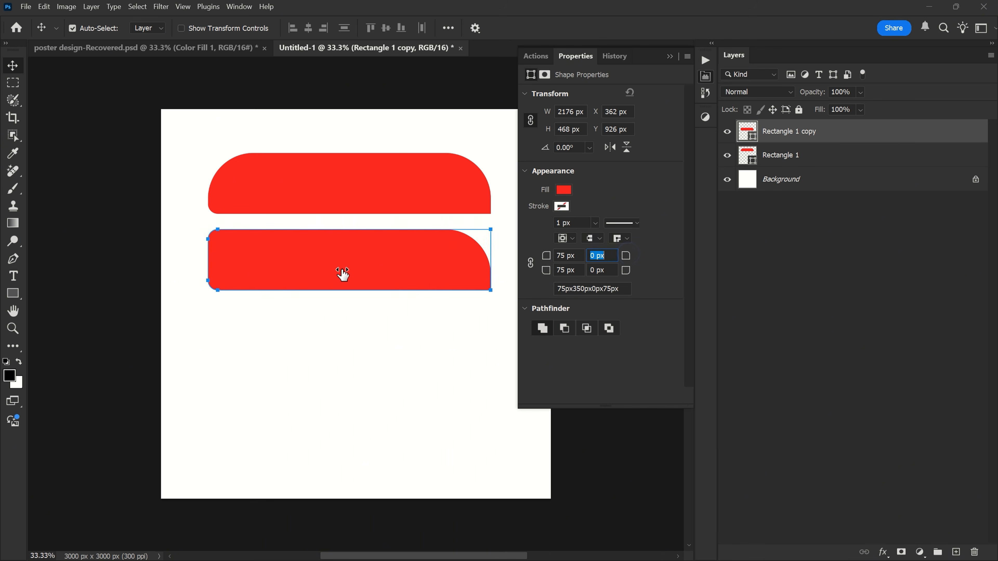
drag(546, 274, 378, 281)
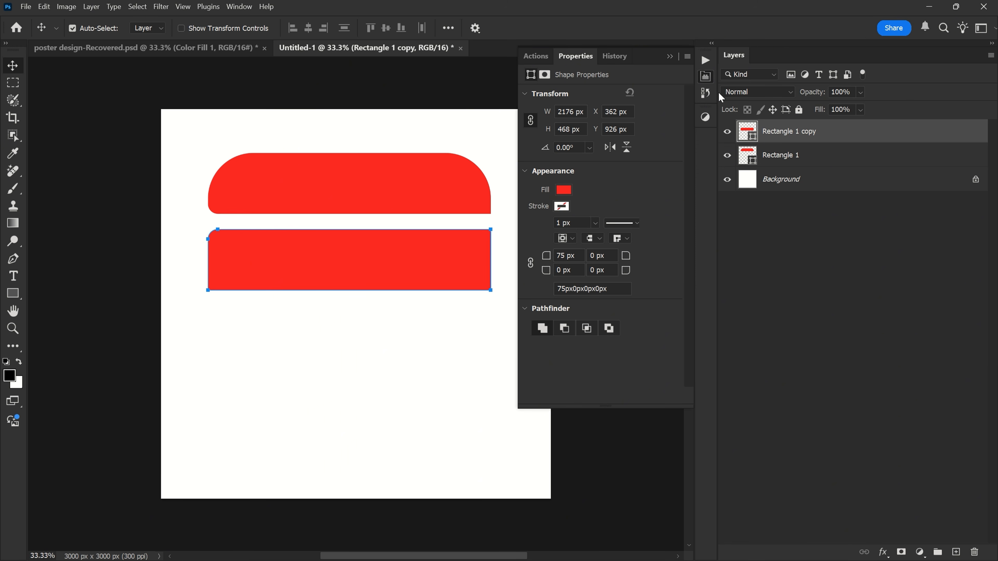
click(711, 80)
- Move the copied rectangle slightly lower and duplicate it beneath as a third shape
drag(272, 248, 295, 263)
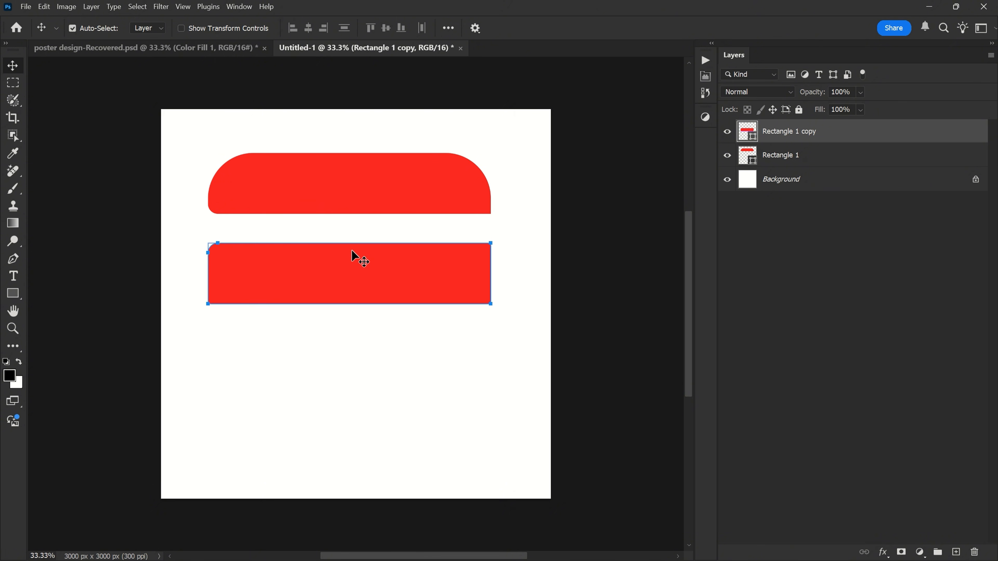
key(ctrl+alt)
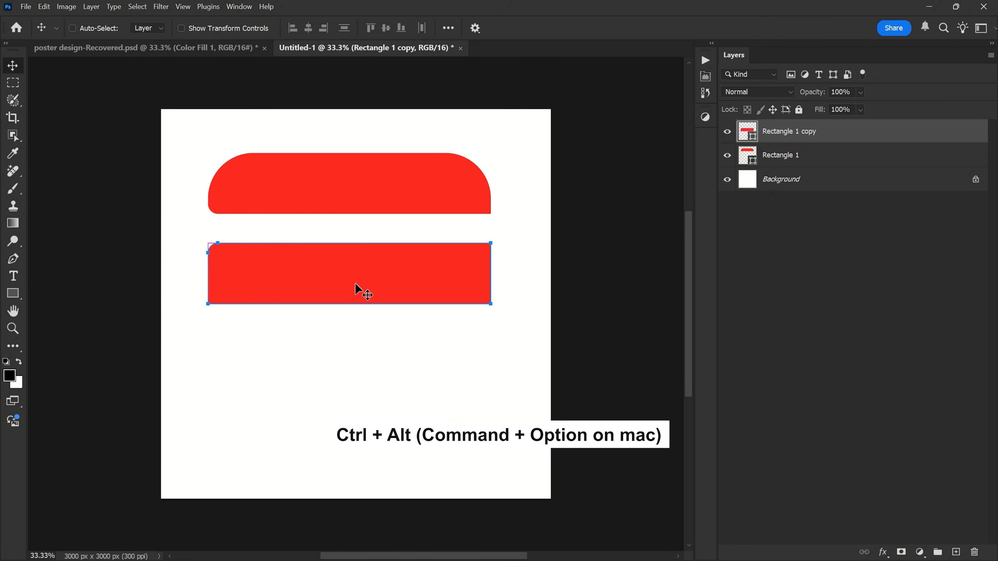
drag(347, 272, 353, 359)
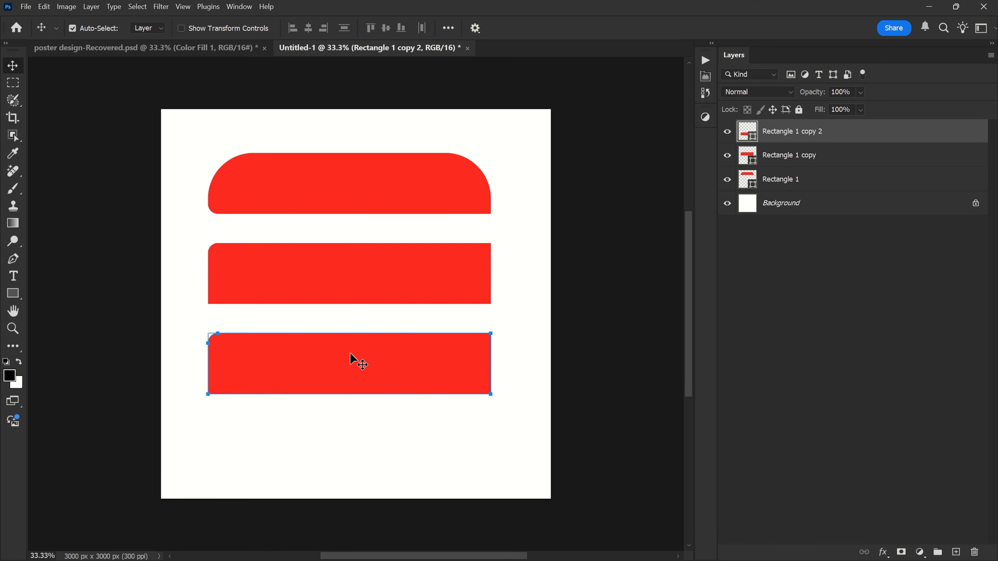
- Set the third rectangle's top-left corner radius to 0 px and move it up to bridge the gap between the other two shapes
click(703, 93)
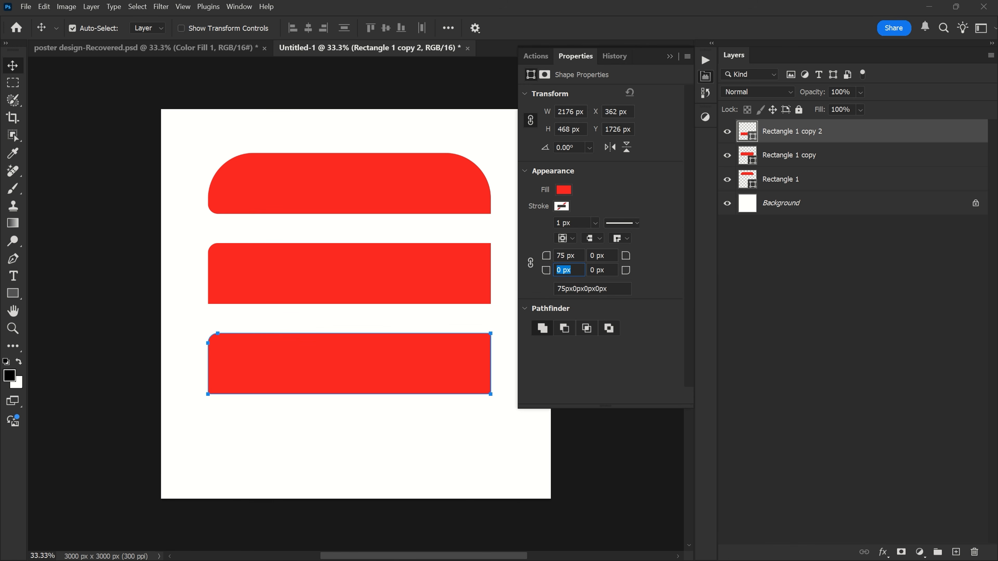
drag(551, 259, 345, 263)
click(705, 78)
drag(343, 367, 356, 235)
- Narrow the bridging rectangle from its left edge to about 89.20% width, leaving a notch between the upper and lower shapes
scroll(354, 243, up, 4)
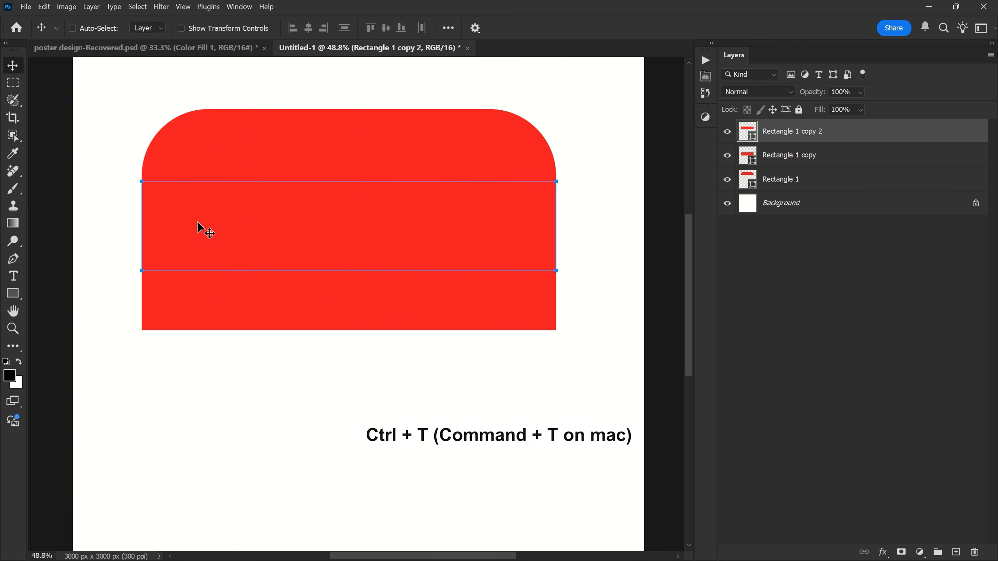
key(ctrl+t)
drag(141, 226, 187, 228)
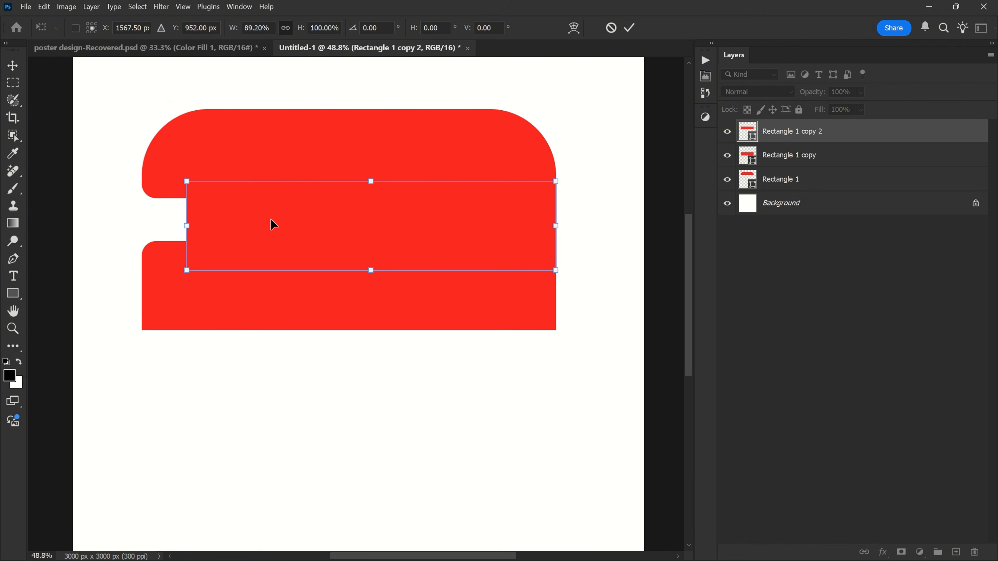
click(630, 27)
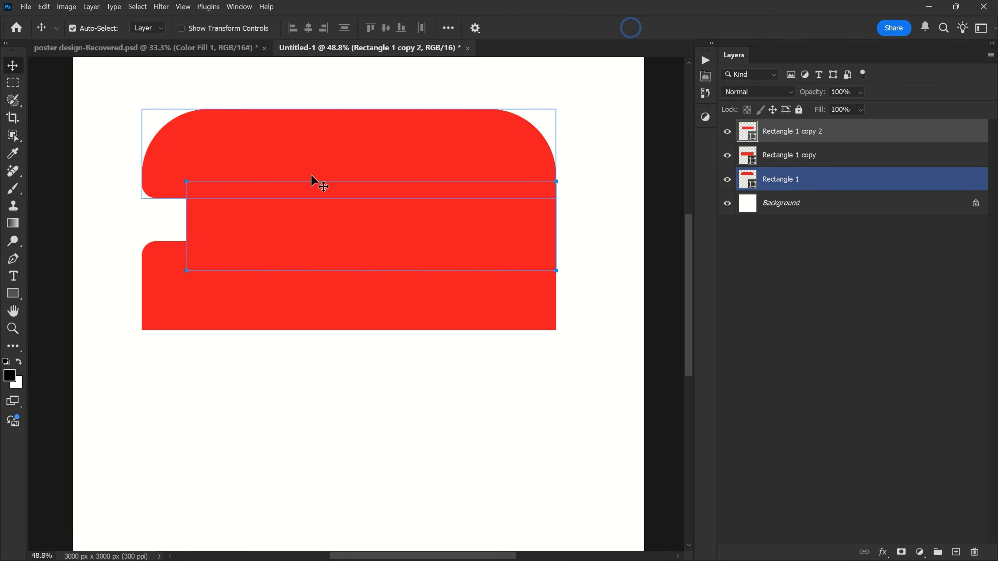
- Reduce the lower rectangle's height to about 41.88% by raising its bottom edge
scroll(303, 236, down, 1)
click(311, 283)
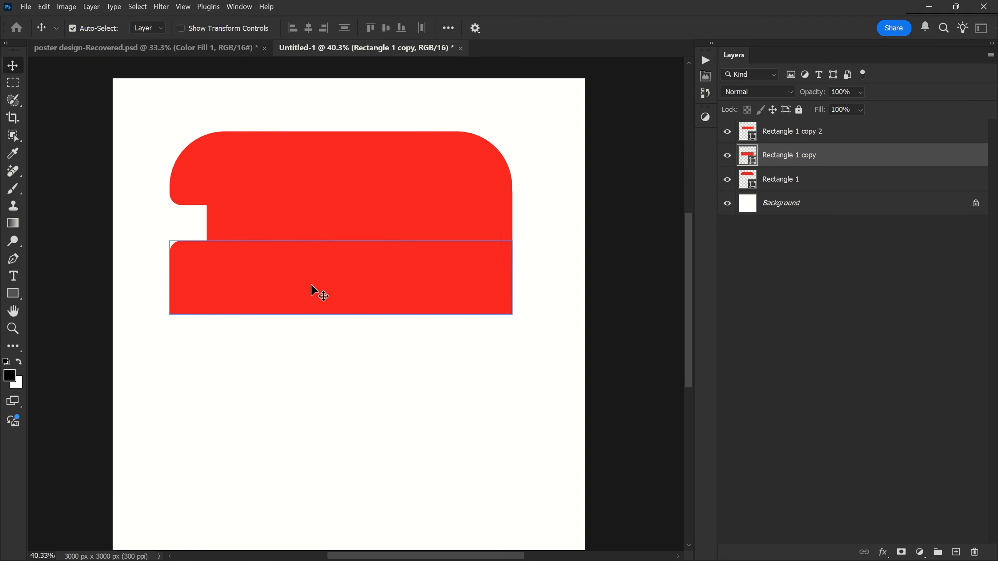
key(ctrl+t)
drag(341, 315, 339, 273)
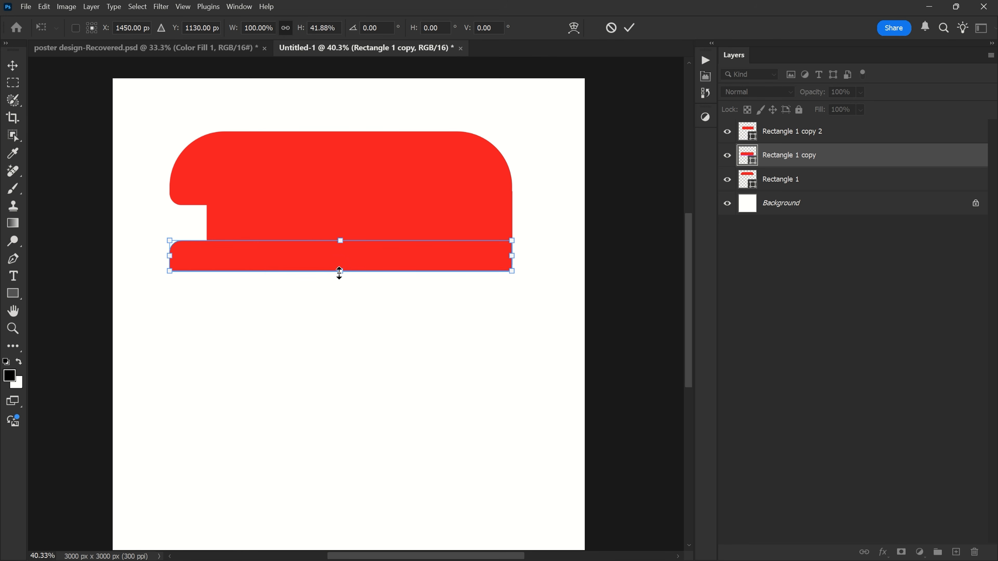
click(631, 28)
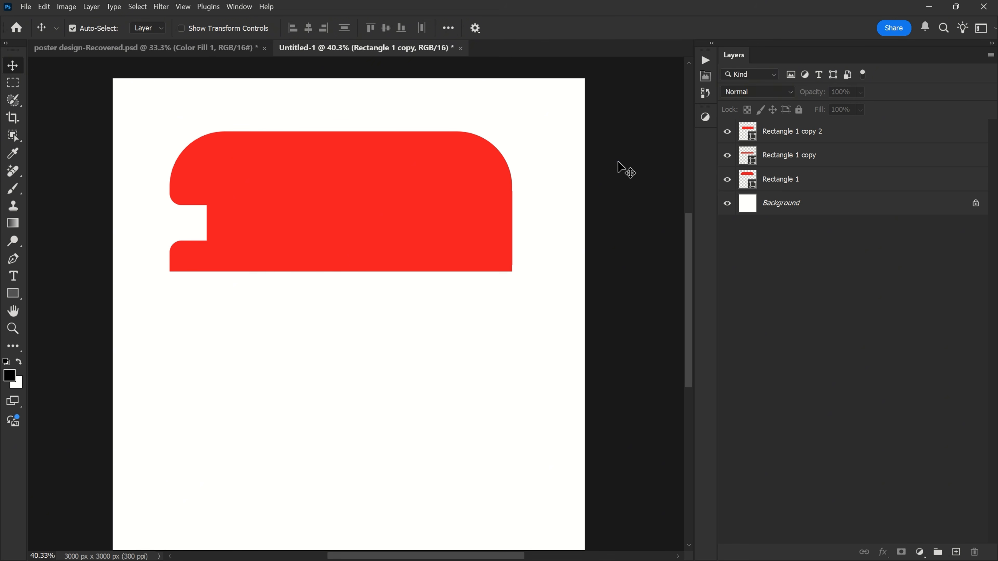
- Duplicate the three red rectangles as a set below the originals and flip the copies horizontally
drag(550, 114, 267, 312)
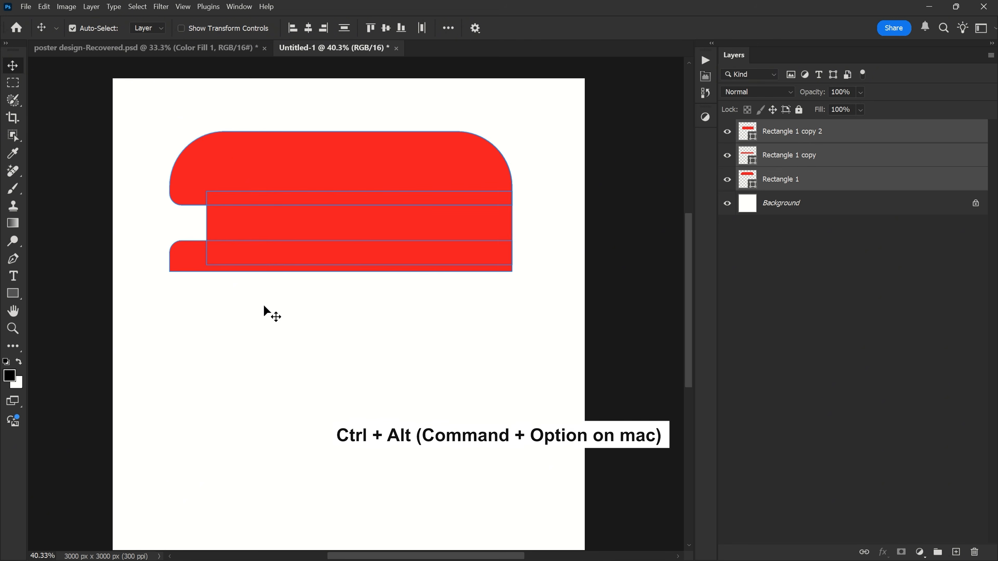
drag(287, 223, 281, 370)
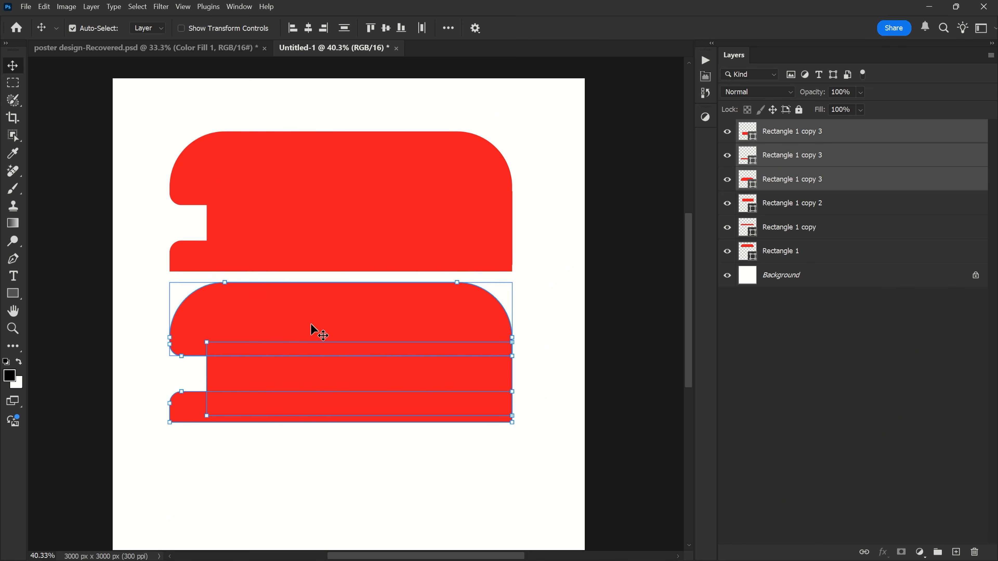
key(ctrl+t)
right_click(313, 300)
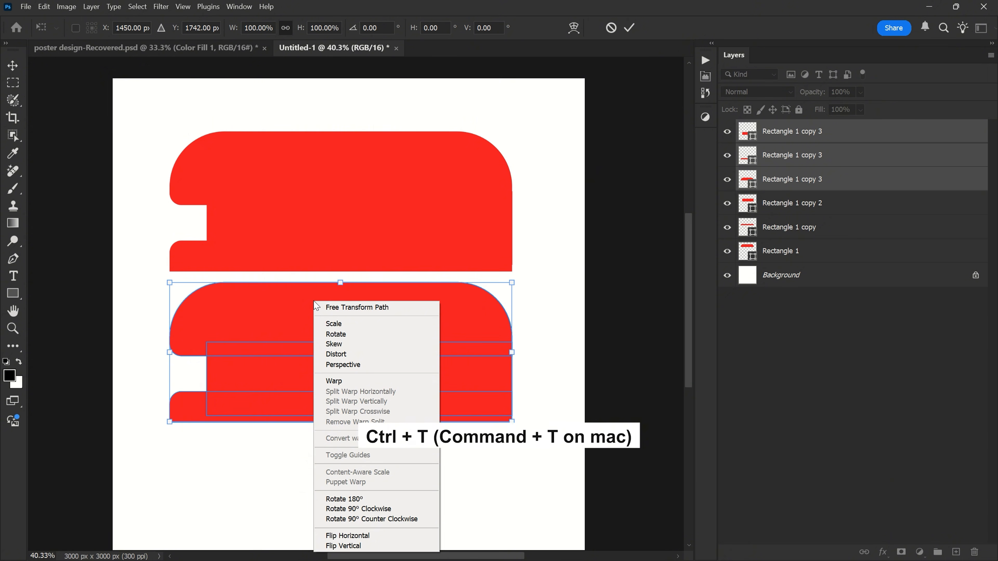
click(348, 536)
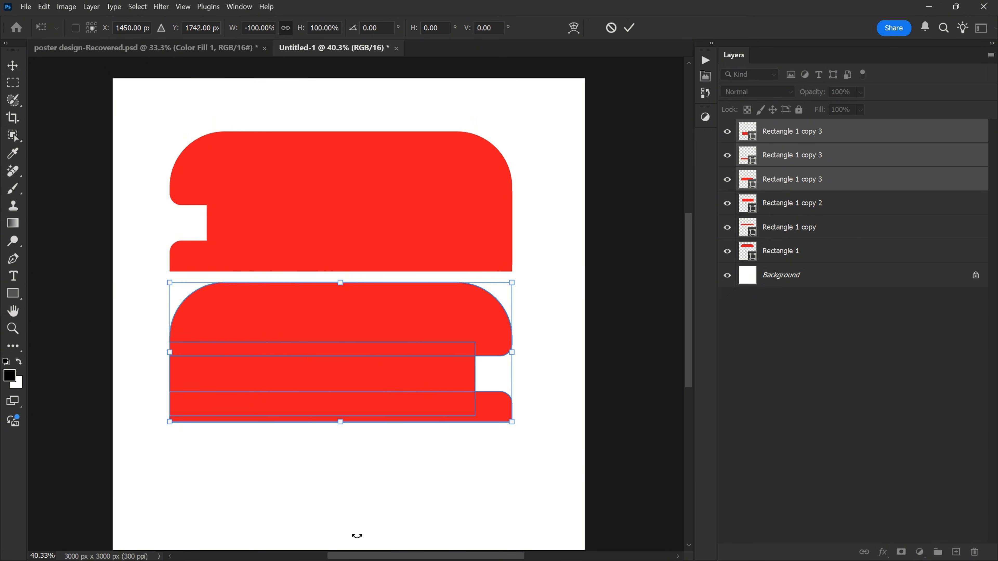
- Flip the copied set vertically and move it up until it joins the original shape without a gap
right_click(347, 289)
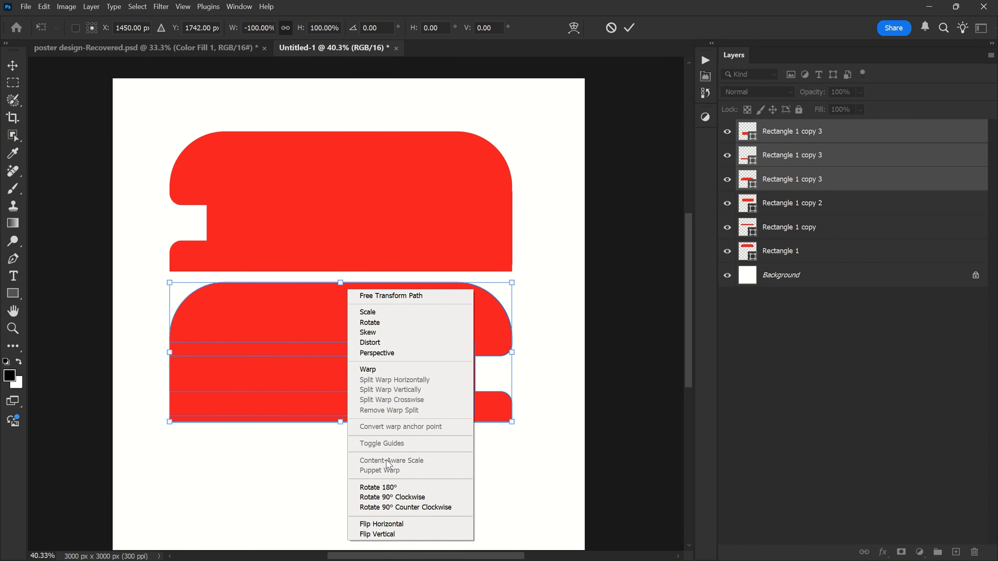
click(389, 534)
drag(350, 326, 348, 314)
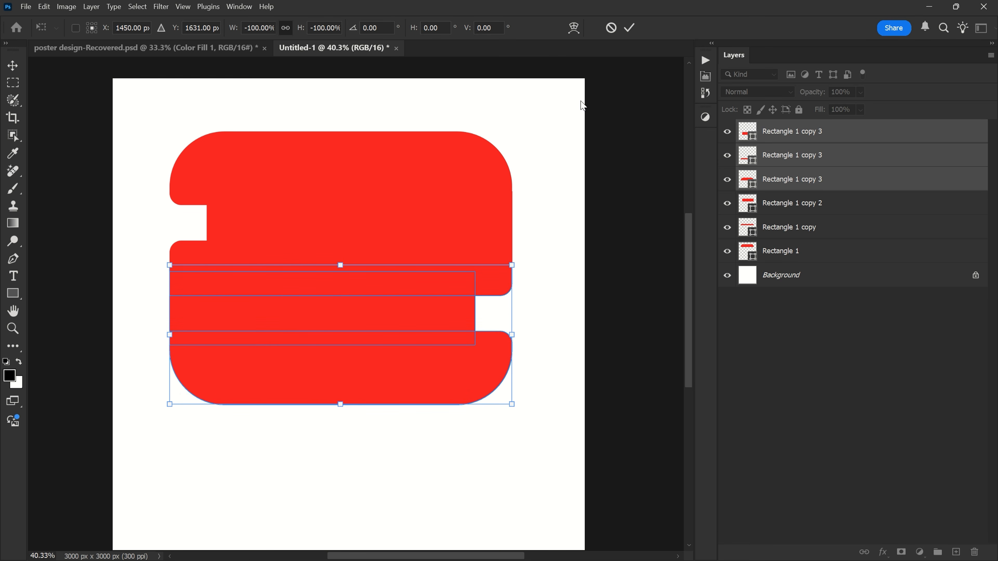
click(629, 27)
click(611, 169)
- Stretch the lowest red rectangle downward to about 210% of its height, keeping its width
click(368, 368)
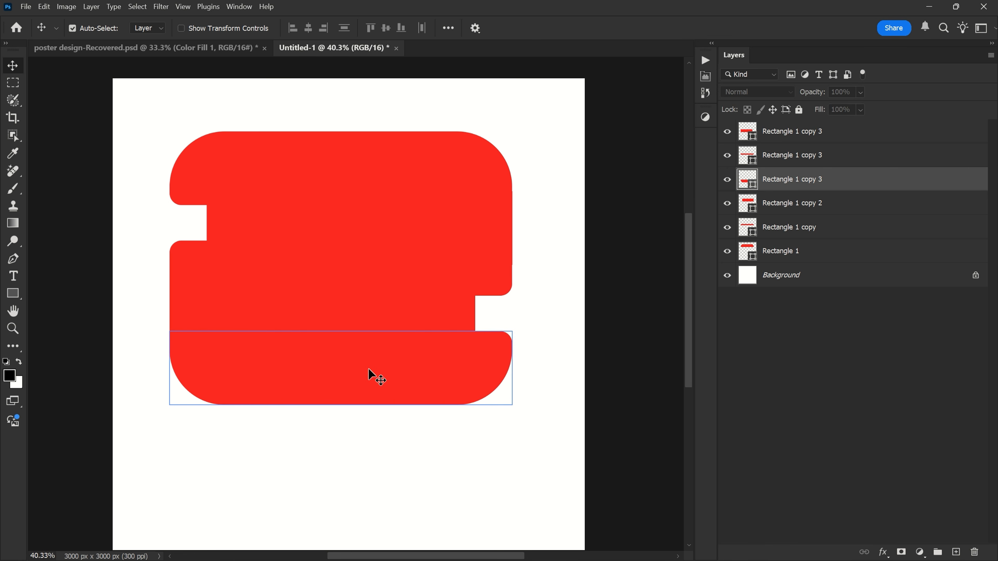
key(ctrl+t)
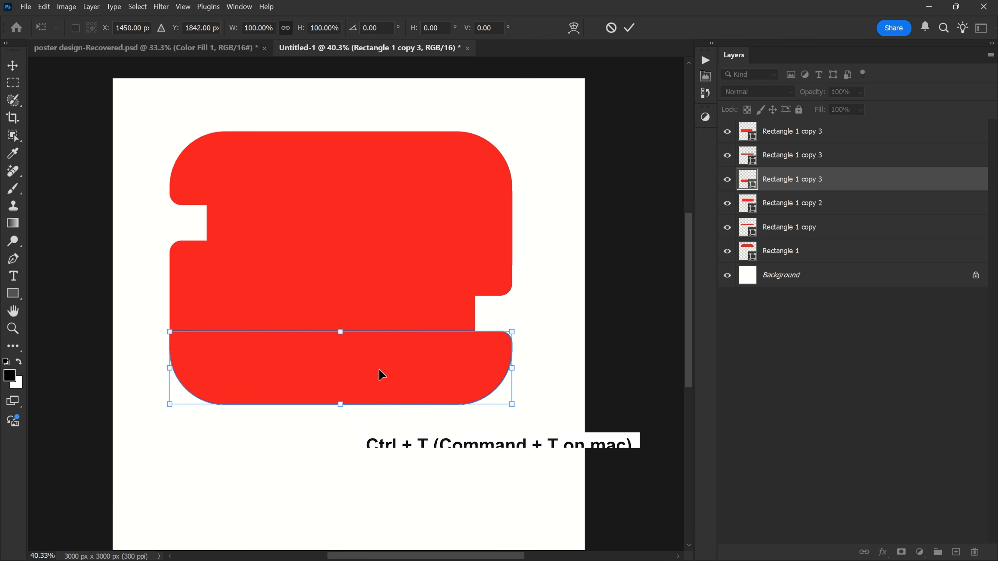
drag(340, 407, 335, 487)
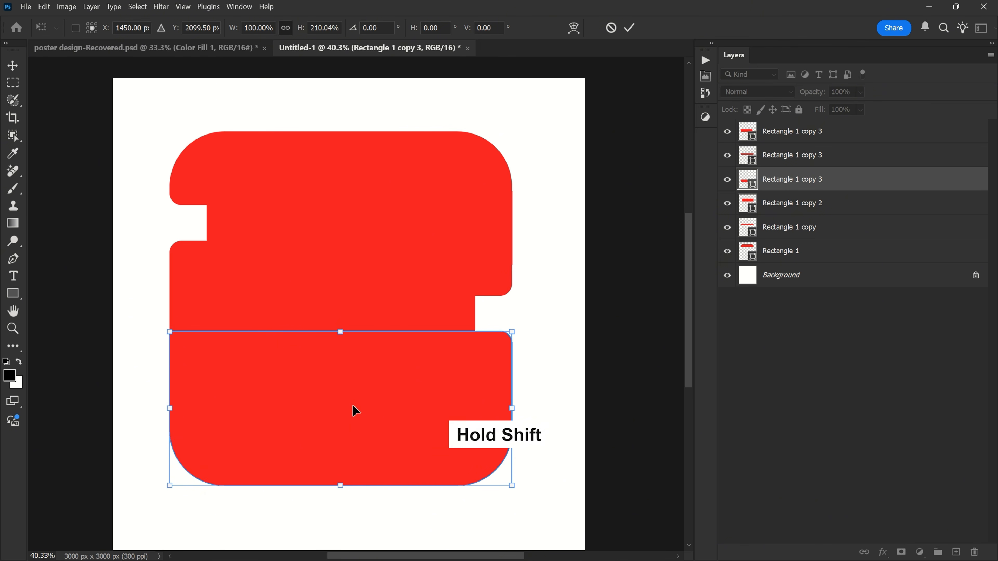
click(628, 27)
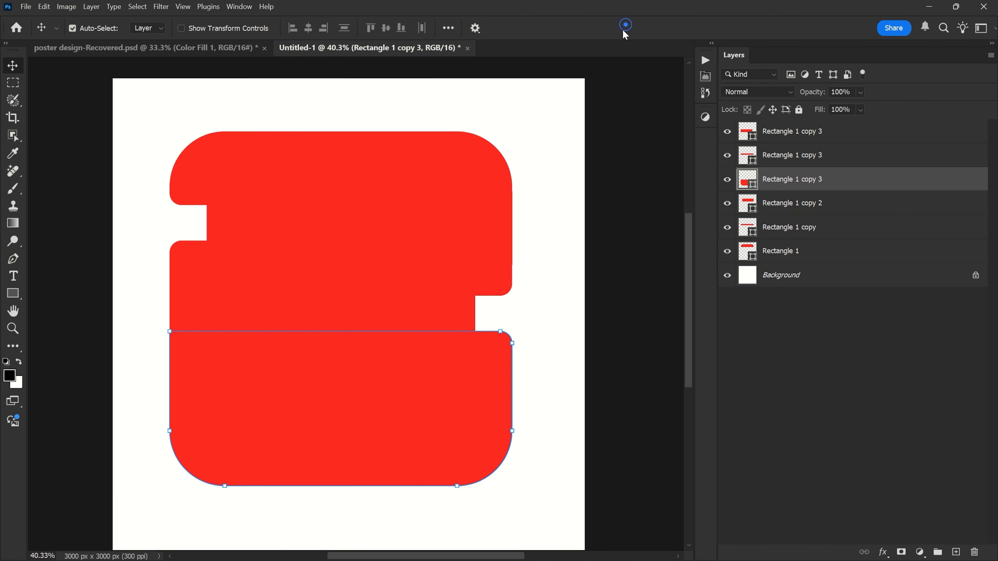
- Scale all six red shapes together to about 100.05% width and 91.97% height, centred horizontally on the canvas
scroll(430, 172, down, 2)
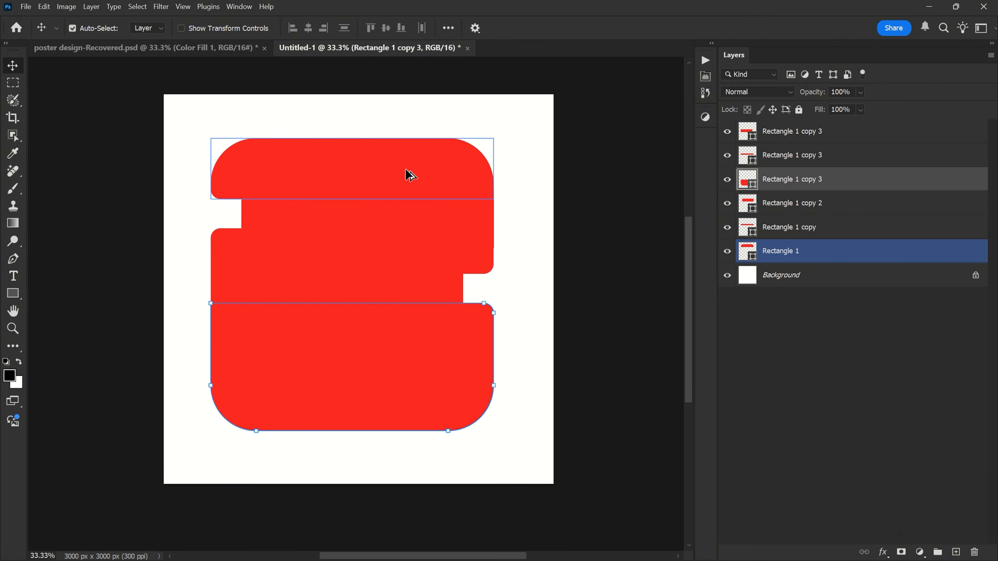
drag(585, 97, 219, 430)
key(ctrl+t)
drag(502, 281, 521, 281)
drag(220, 281, 210, 282)
drag(352, 344, 338, 342)
drag(355, 431, 355, 436)
scroll(358, 346, up, 1)
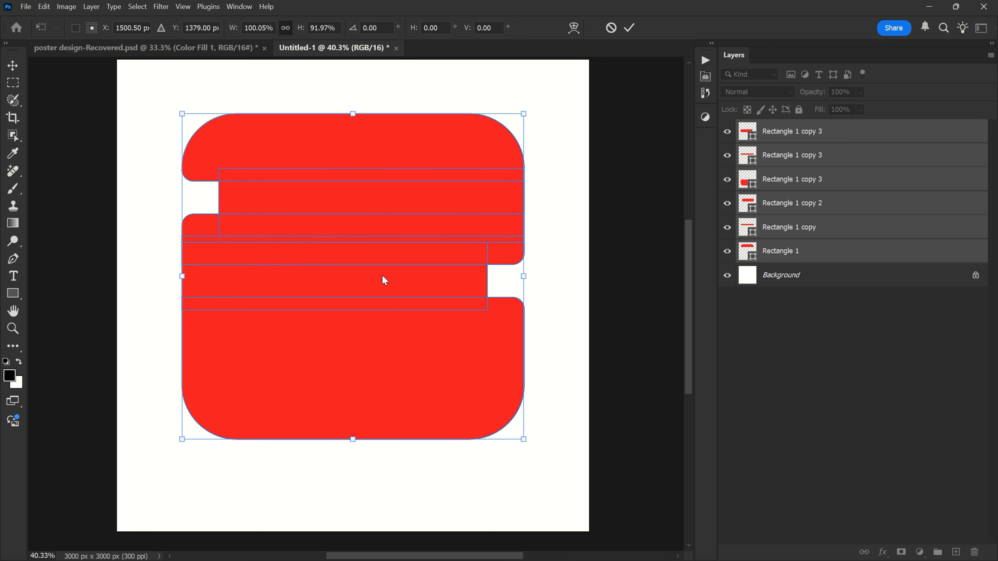
click(629, 28)
click(630, 161)
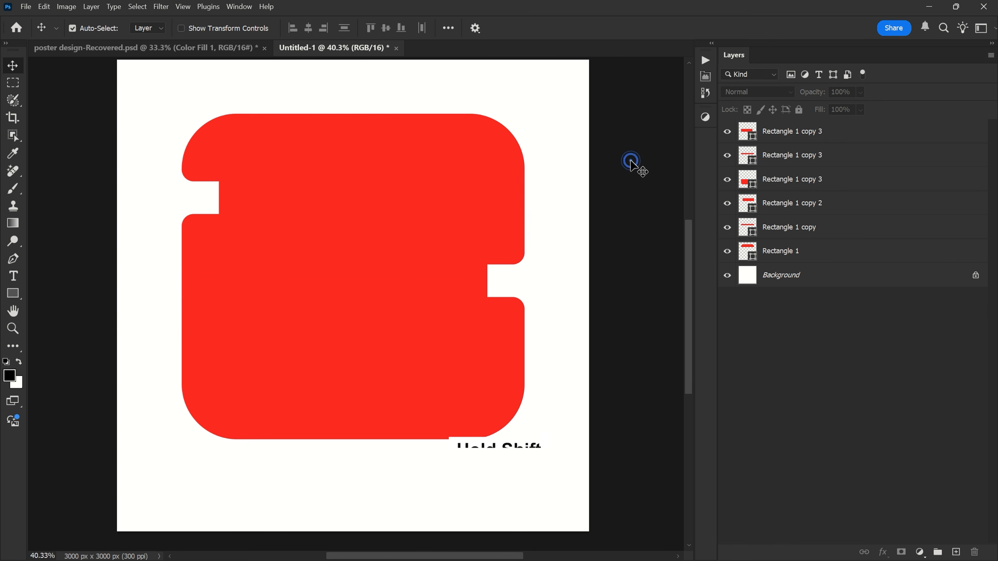
- Group all six red rectangle layers and name the group "shapes 1"
click(813, 134)
shift+click(812, 252)
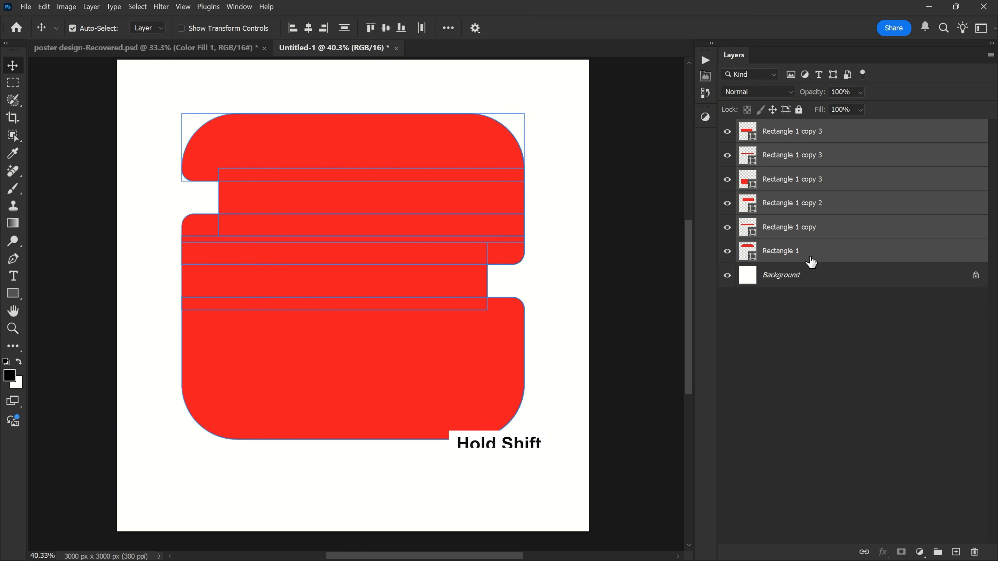
click(938, 552)
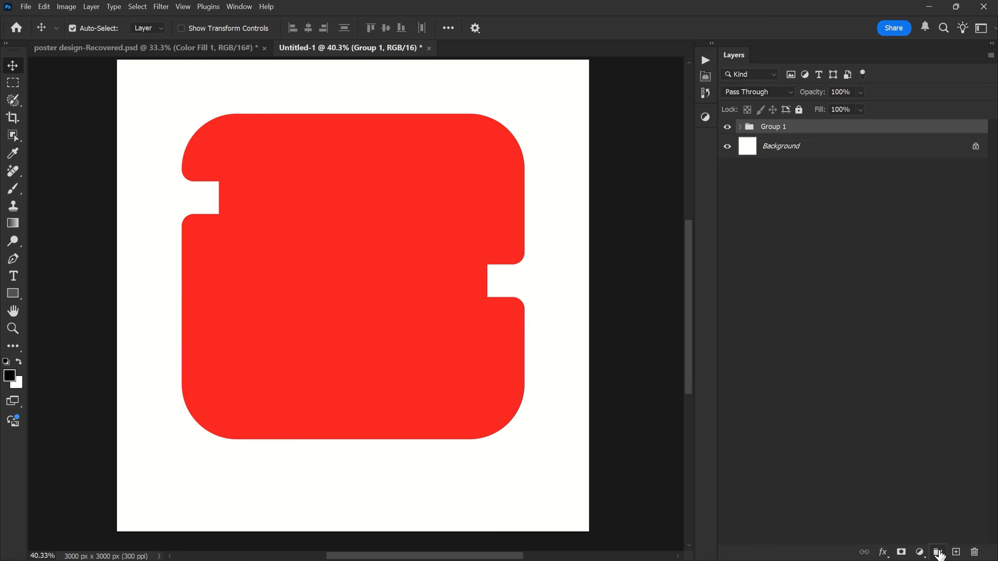
double_click(779, 128)
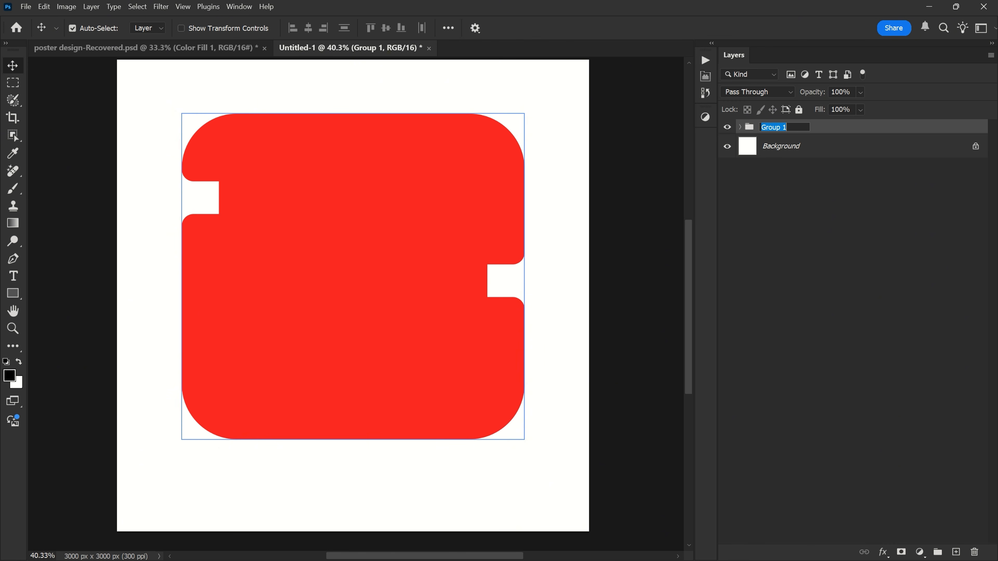
text(shapes 1)
key(Return)
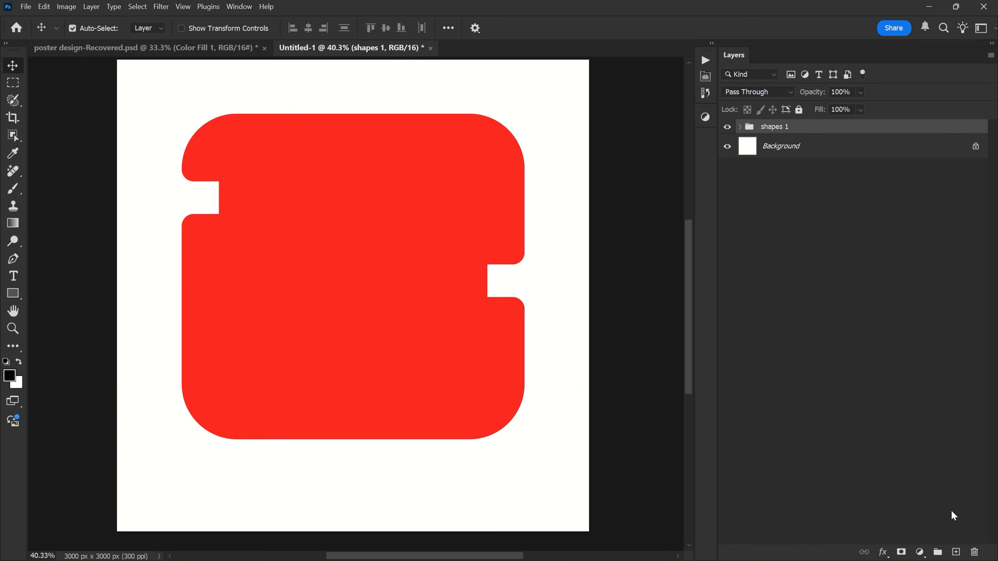
- Add a new layer above the group and draw a white-filled rectangle without stroke over the left notch
click(957, 552)
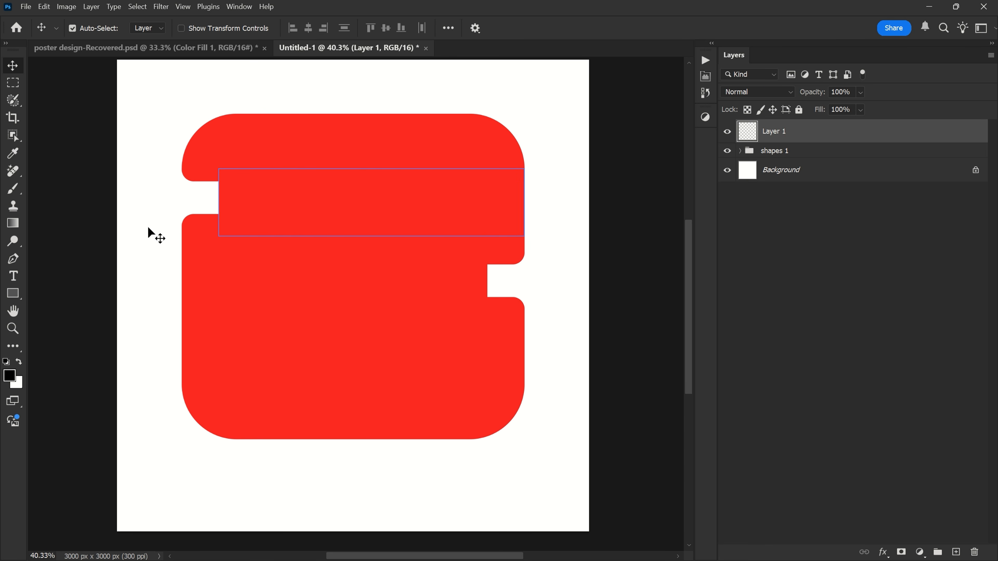
right_click(13, 293)
click(52, 291)
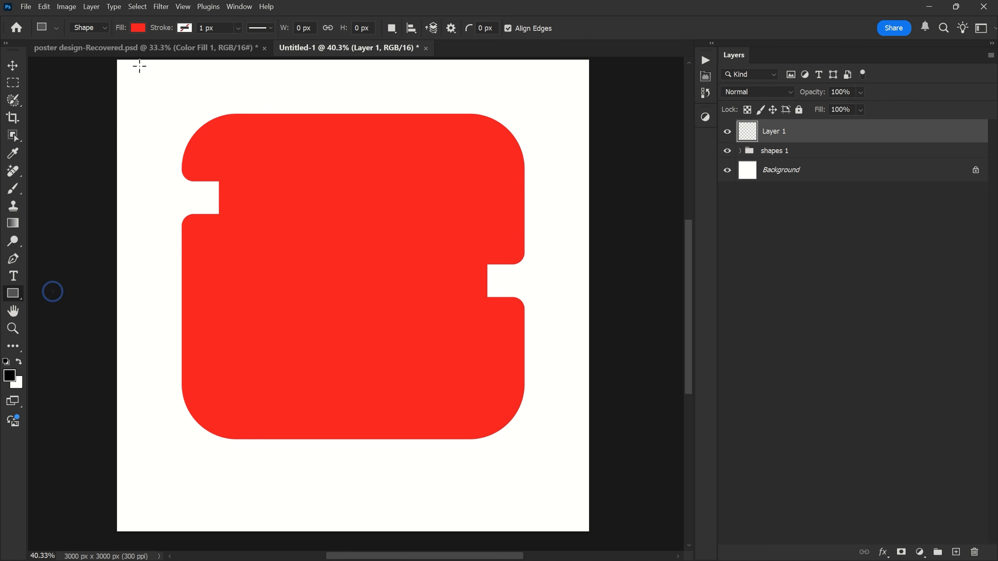
click(139, 24)
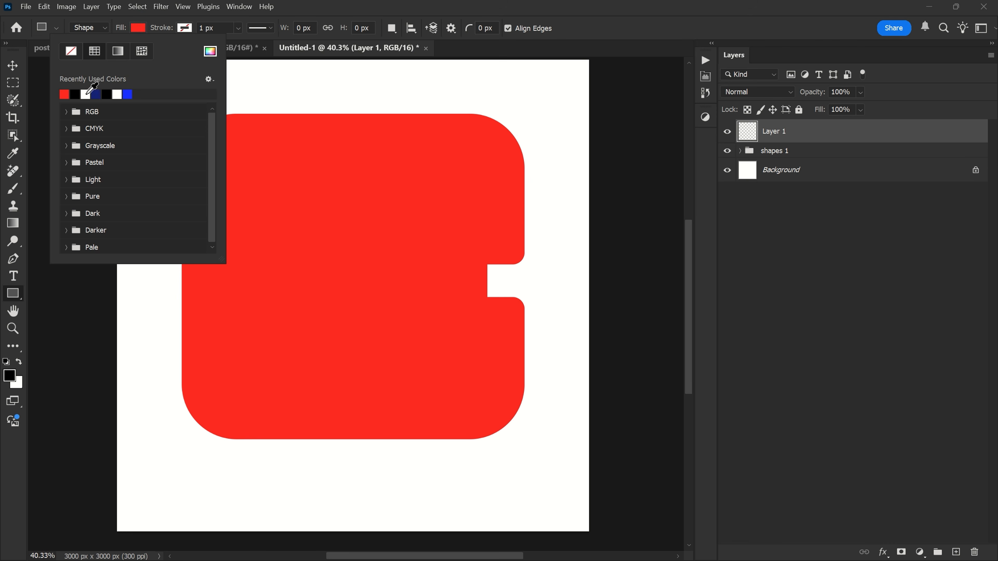
click(137, 26)
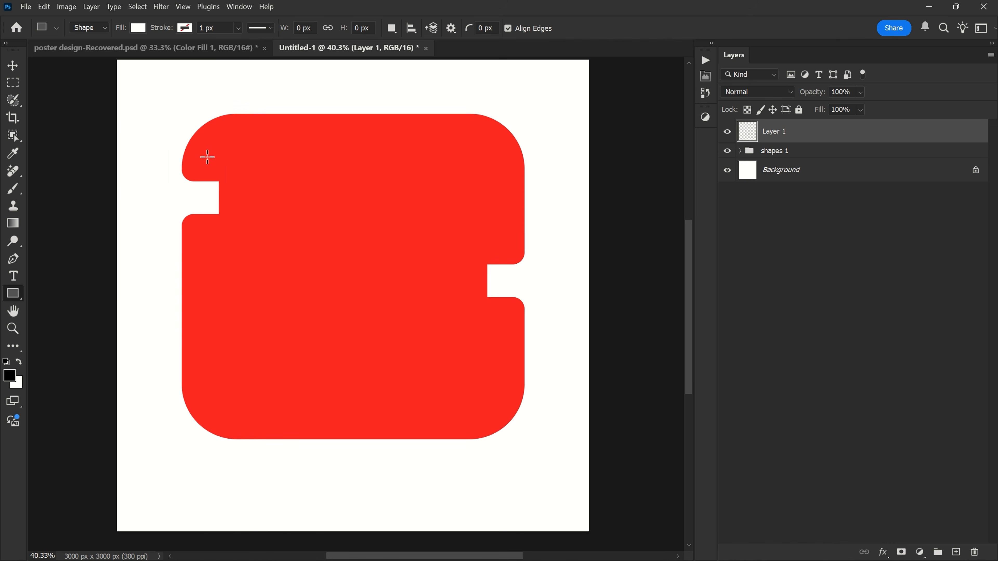
drag(218, 195, 335, 244)
- Move the white rectangle onto the left notch and resize it to 238 × 208 px so it deepens the notch
scroll(276, 212, up, 3)
key(v)
drag(276, 212, 246, 198)
key(ctrl+t)
drag(330, 236, 240, 228)
scroll(239, 203, up, 2)
scroll(196, 214, up, 3)
drag(355, 182, 234, 178)
scroll(233, 178, down, 3)
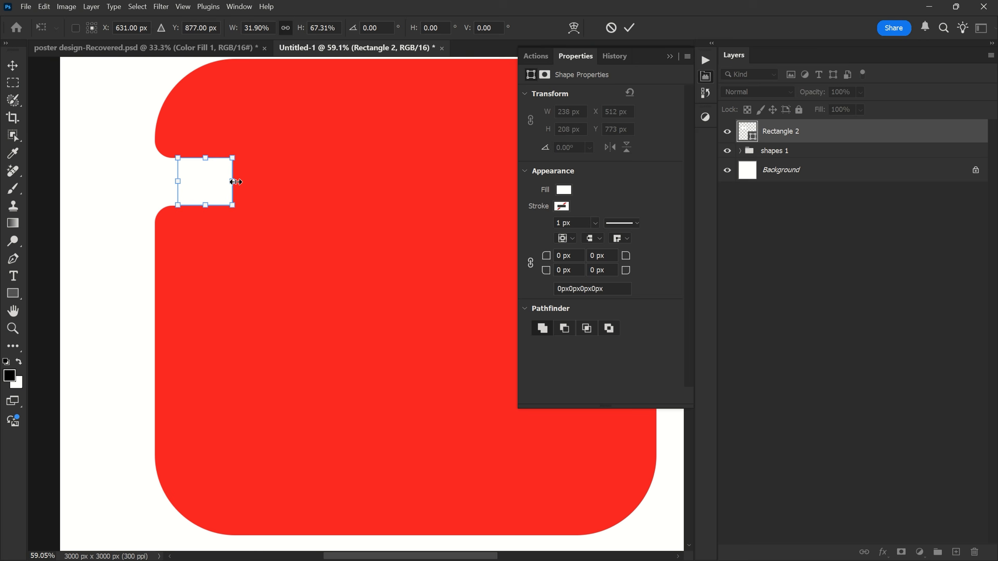
key(Return)
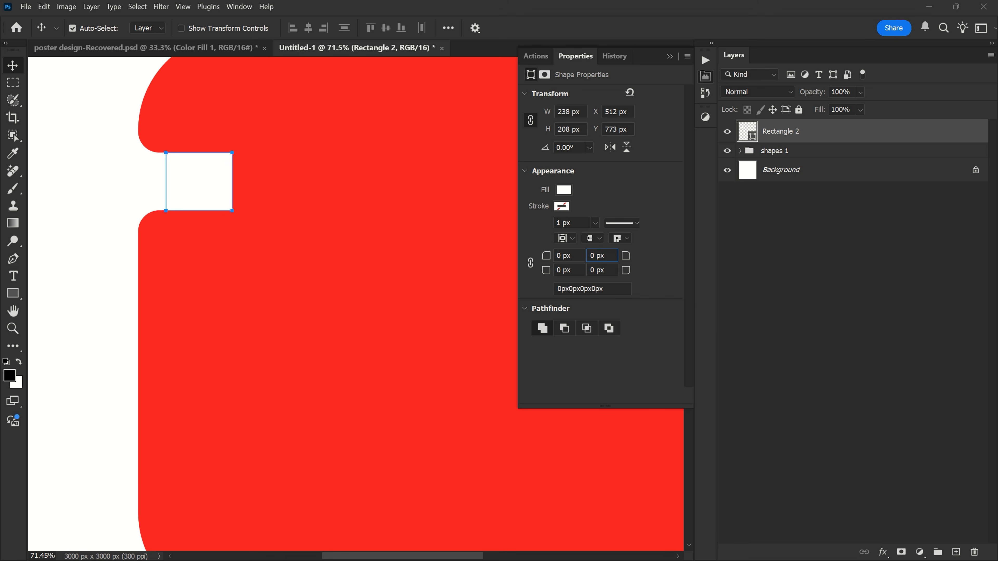
- Set the white rectangle's top-right and bottom-right corner radii to 75 px
key(Return)
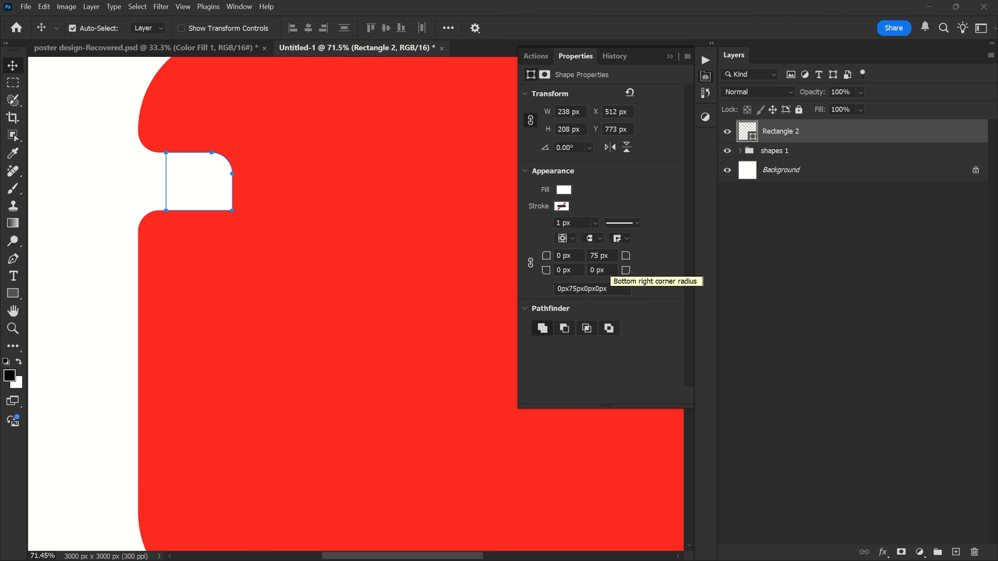
click(593, 271)
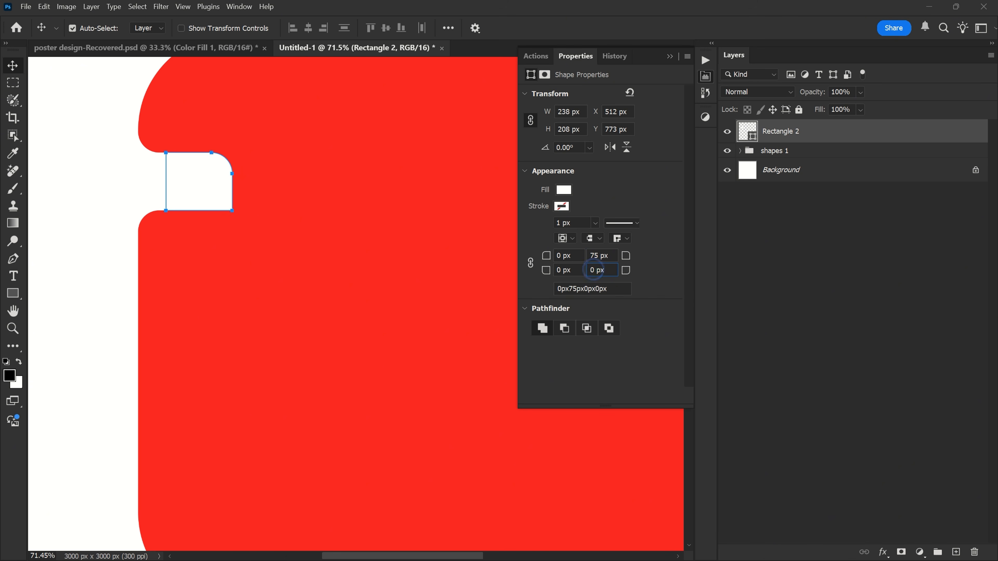
text(75)
key(Return)
click(712, 76)
- Duplicate the white rounded rectangle beside the right notch and flip the copy horizontally
scroll(192, 193, down, 5)
scroll(196, 189, up, 2)
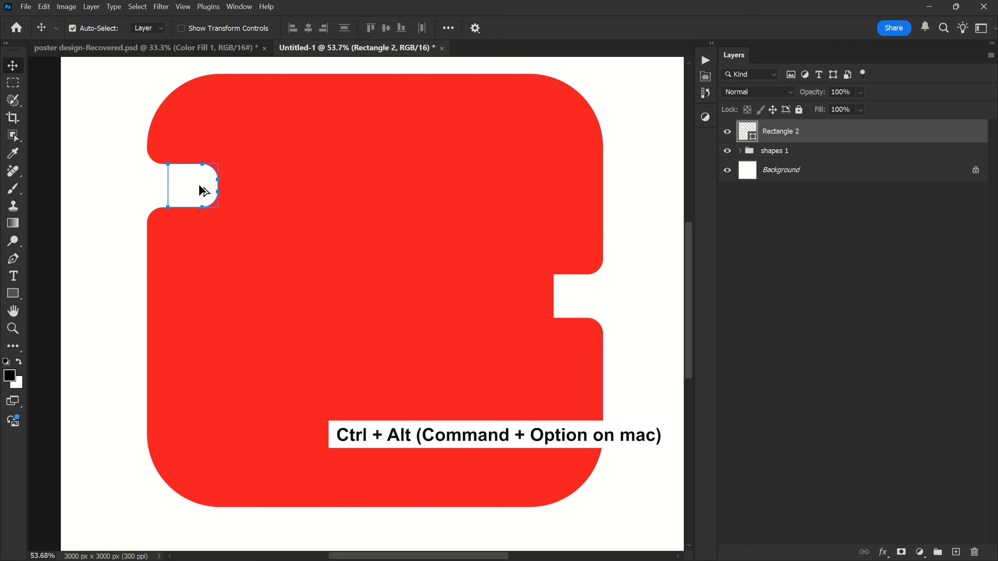
drag(203, 192, 553, 292)
key(ctrl+t)
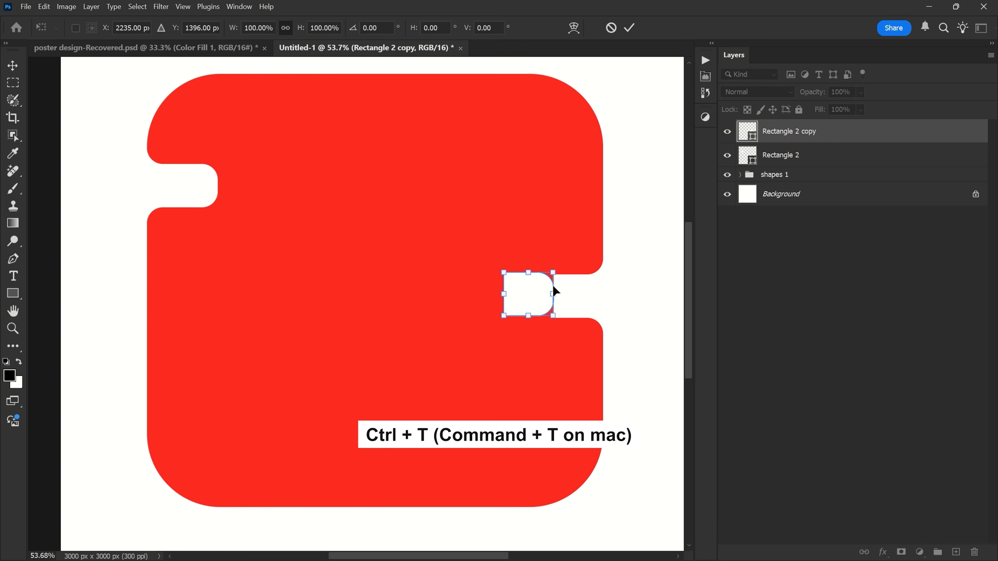
right_click(539, 284)
click(577, 519)
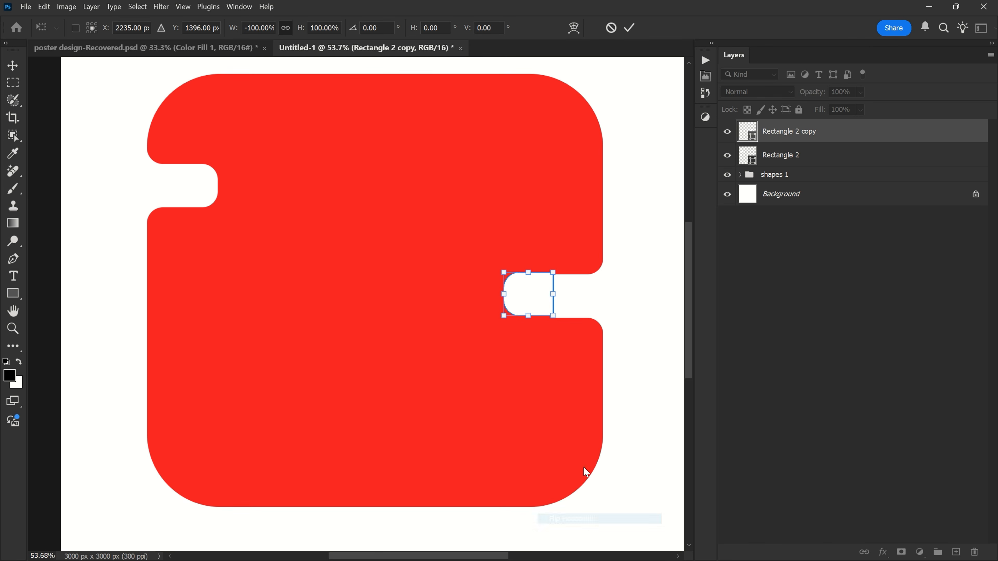
- Align the flipped white copy with the right notch at about X 2338 px, Y 1407 px
scroll(544, 288, up, 2)
drag(539, 288, 566, 293)
scroll(568, 275, down, 2)
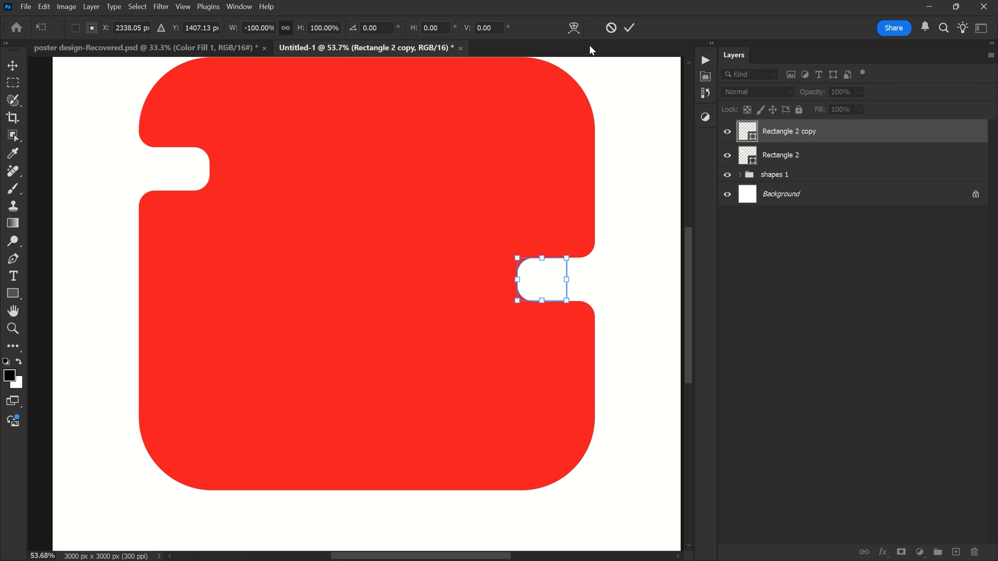
click(630, 27)
scroll(368, 241, down, 1)
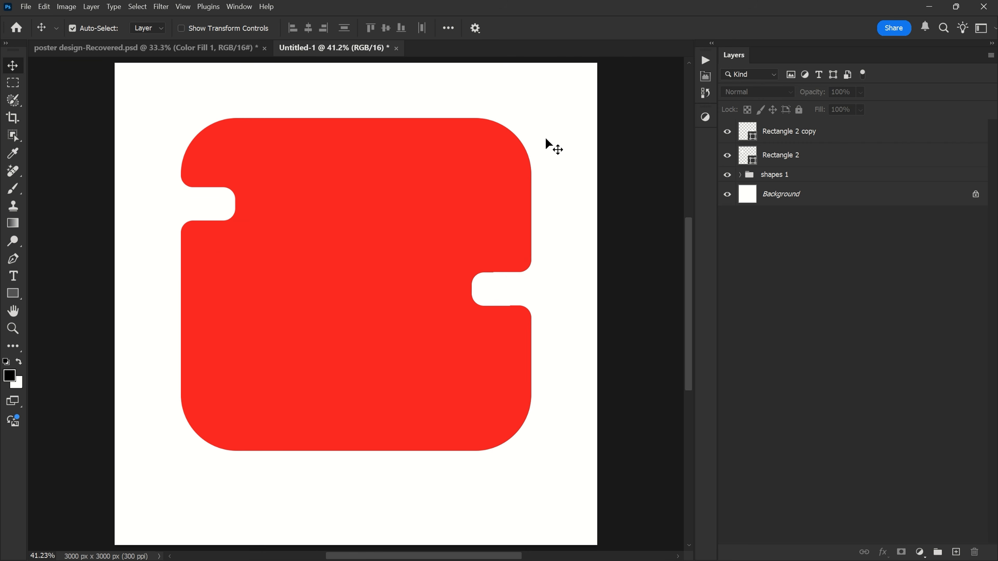
- Group the two white rectangle layers and name the group "shapes 2"
click(797, 132)
shift+click(808, 155)
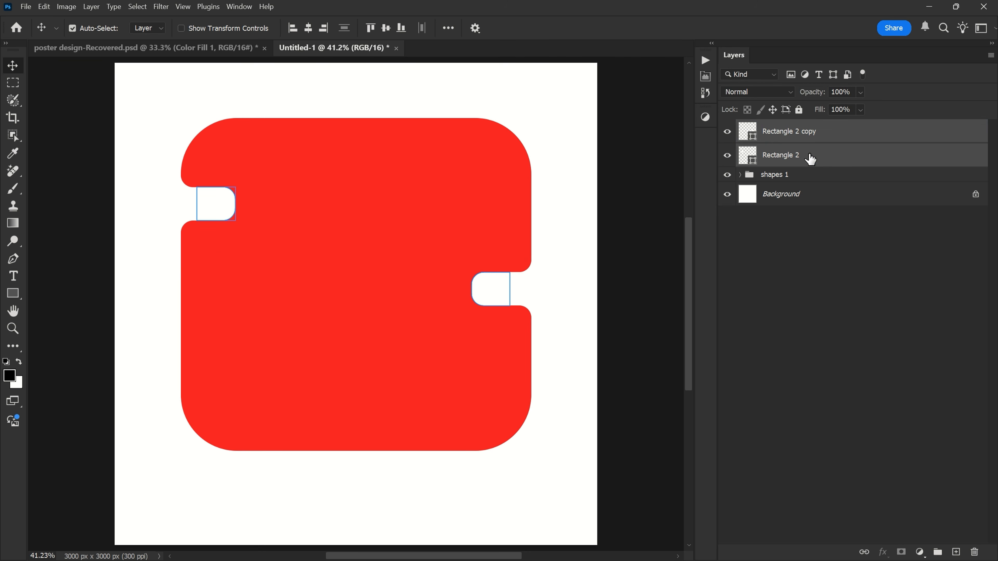
click(937, 551)
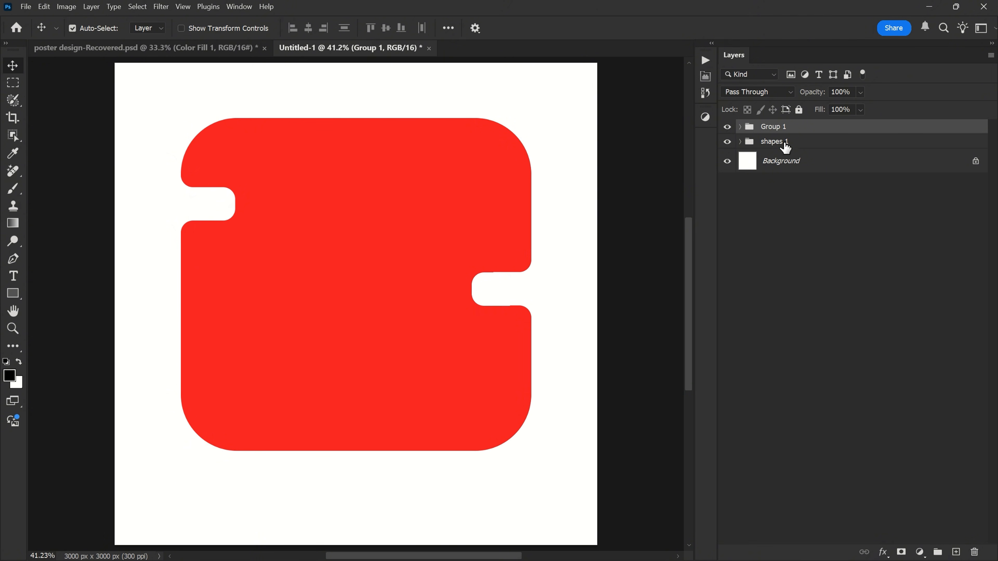
double_click(773, 126)
text(shape)
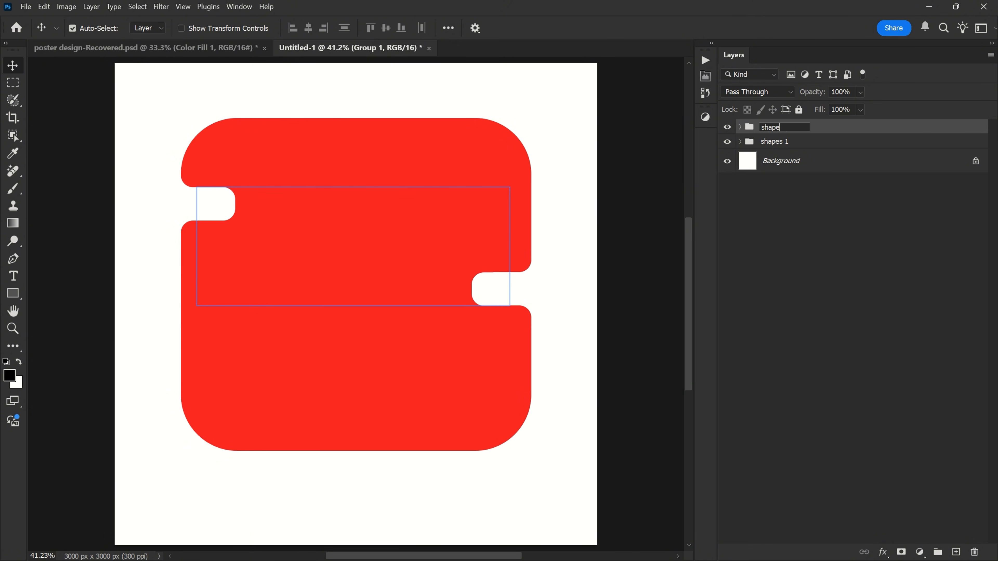
text(s 2)
key(Return)
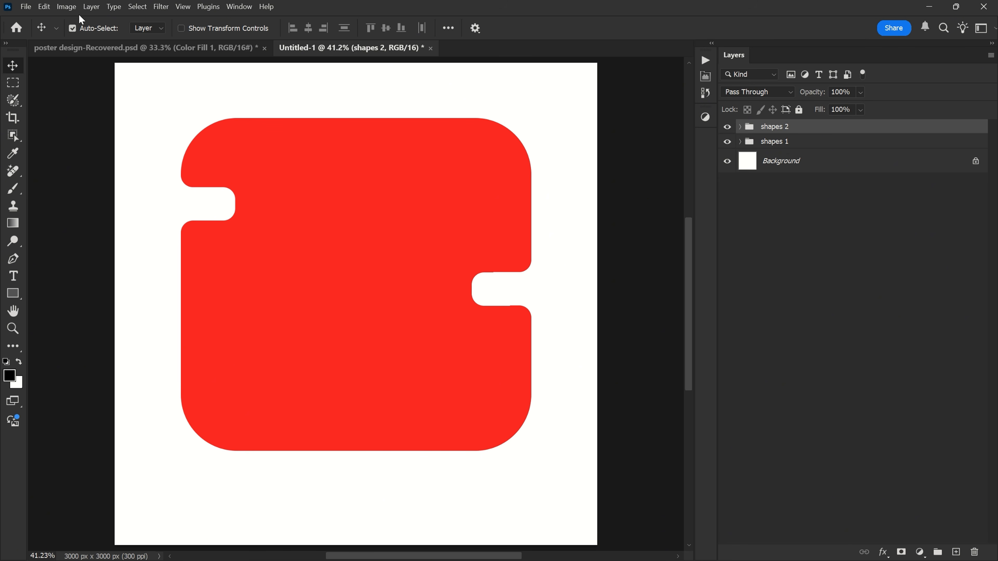
- Place the "airpod max" image as an embedded object above the shape groups at its default size
click(24, 8)
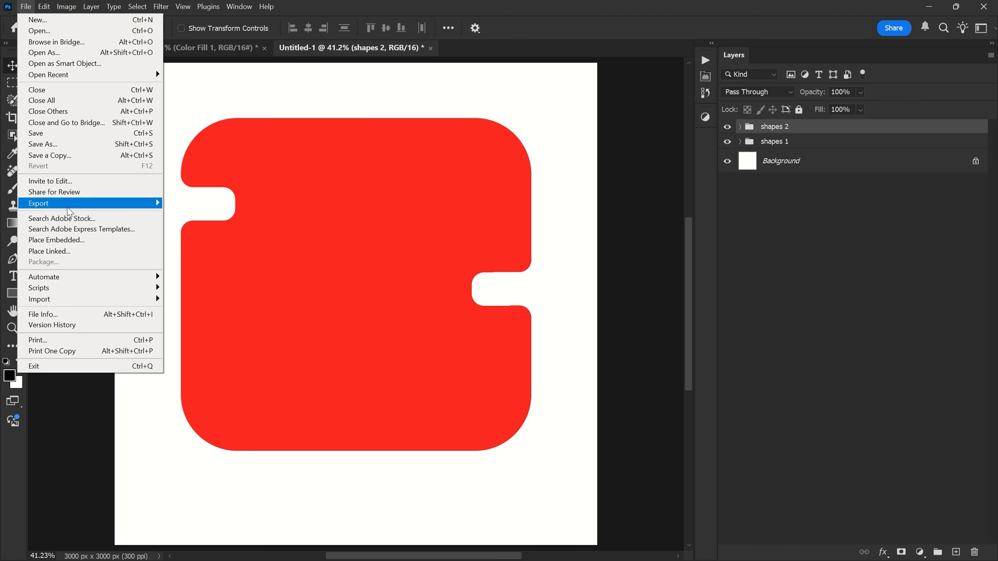
click(72, 241)
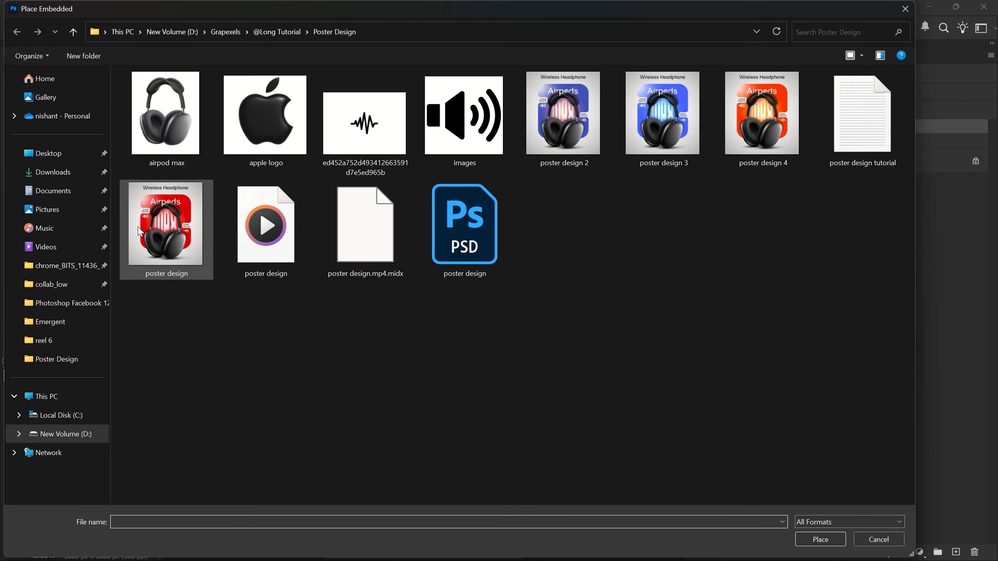
click(174, 125)
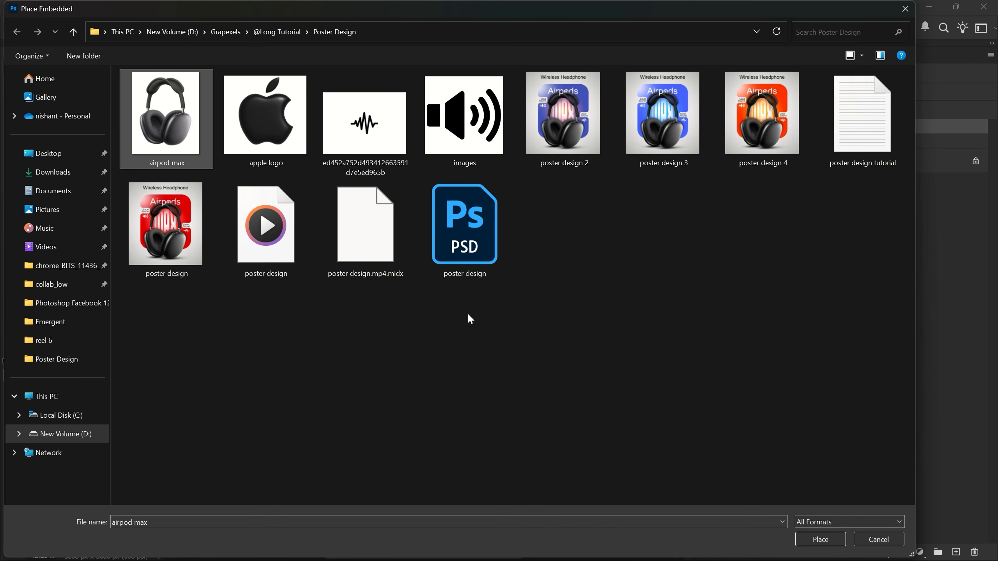
click(829, 539)
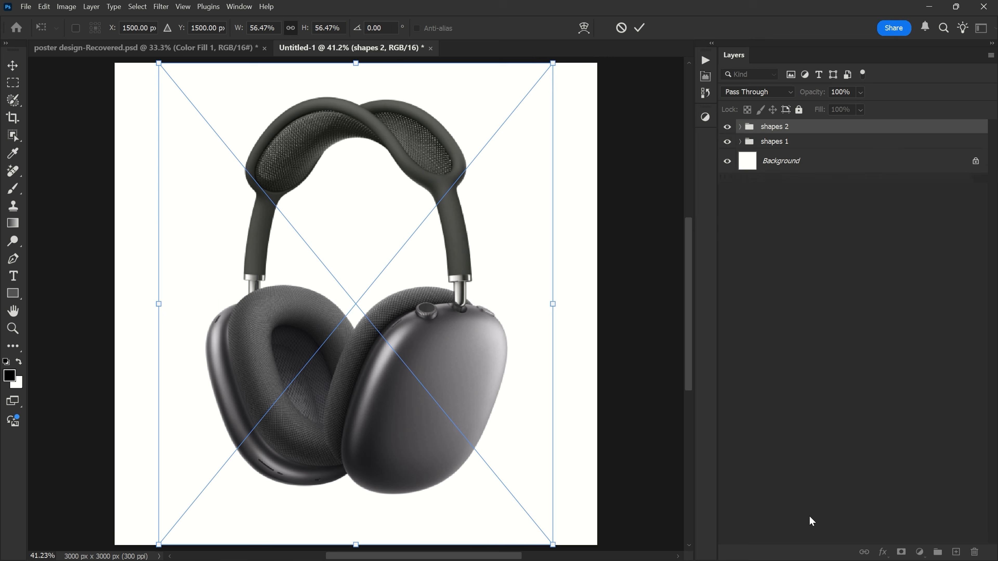
scroll(352, 261, down, 3)
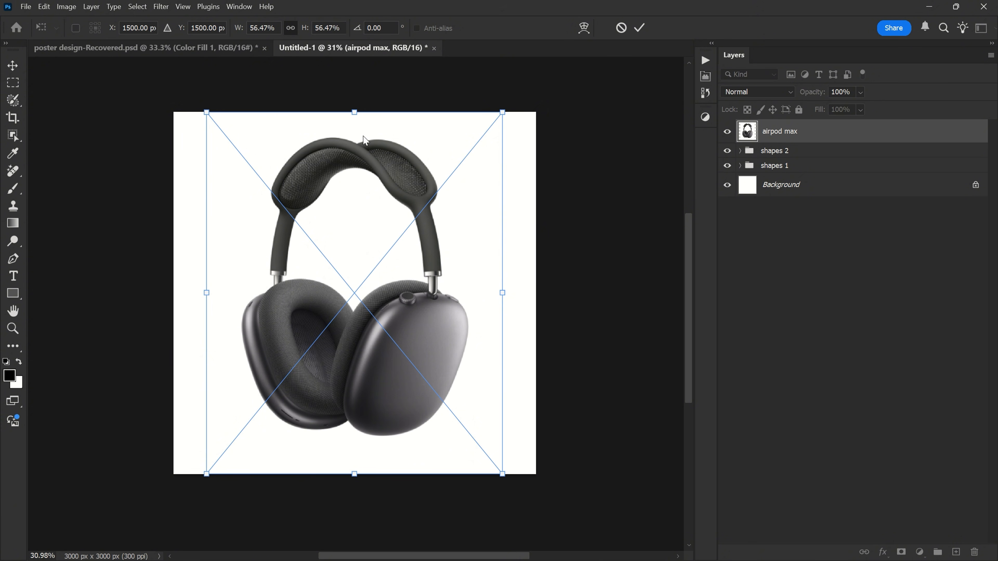
click(639, 27)
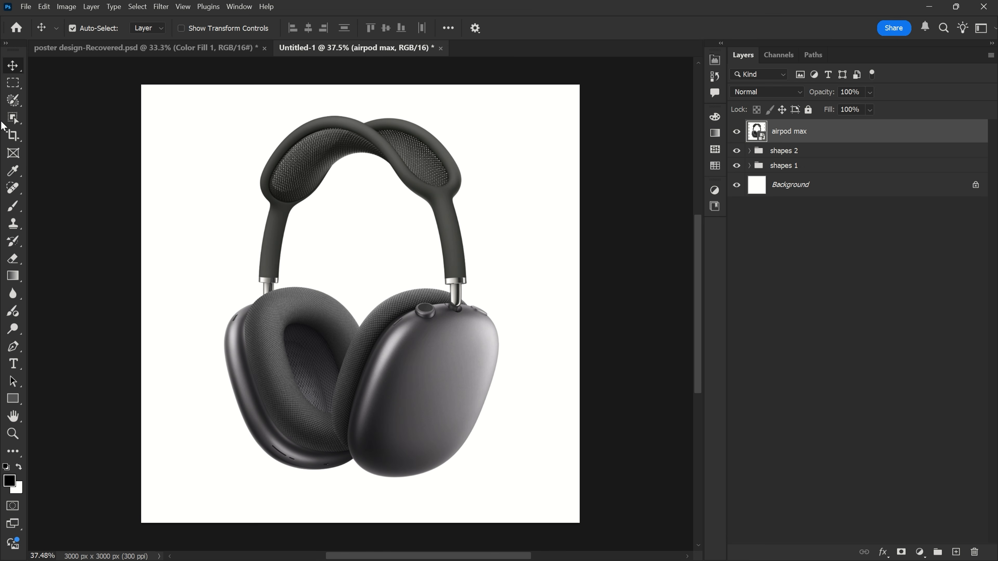
- Select the headphones with Select Subject using cloud processing and hide their white background with a layer mask
drag(13, 118, 63, 128)
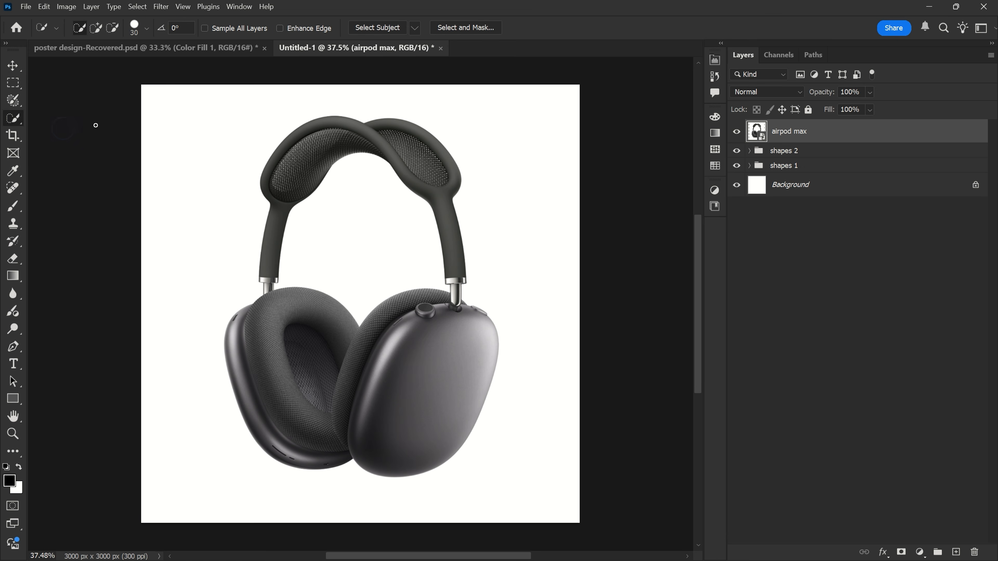
click(376, 28)
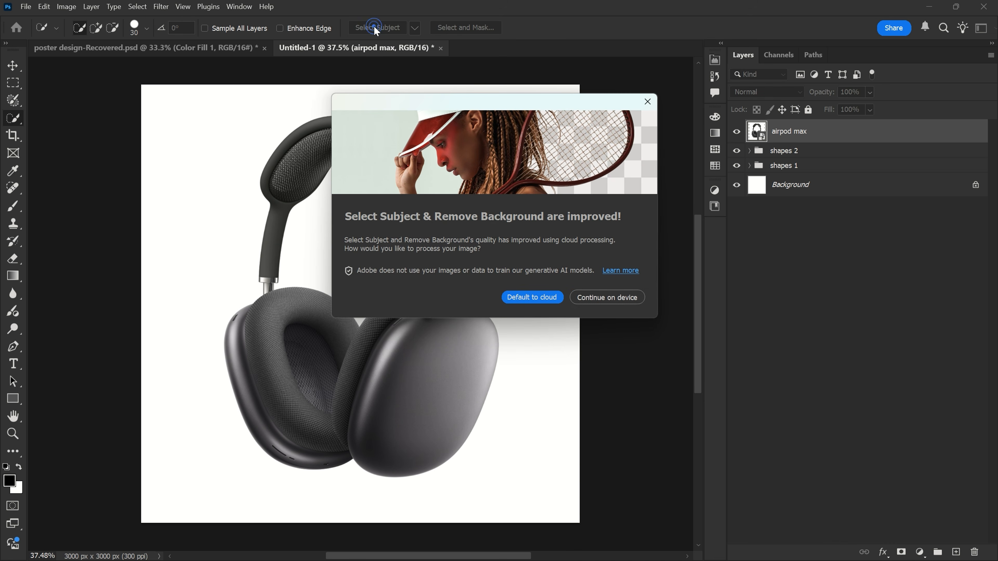
click(520, 299)
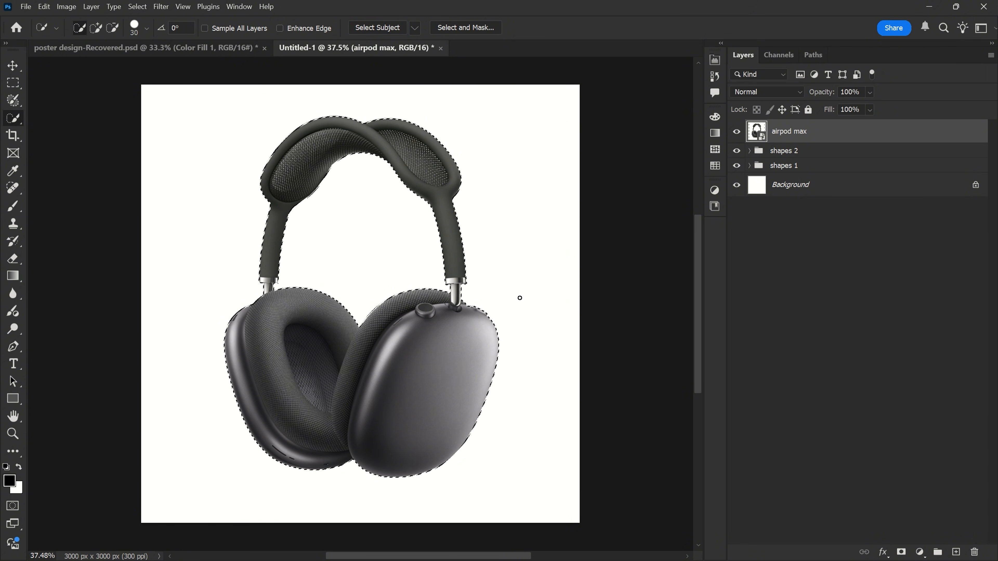
scroll(356, 200, up, 1)
key(v)
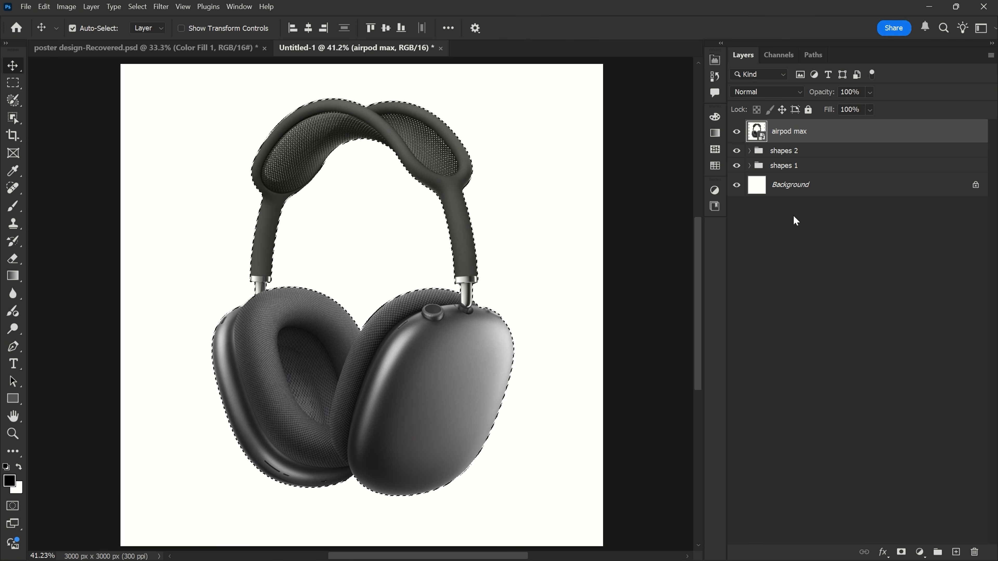
click(901, 552)
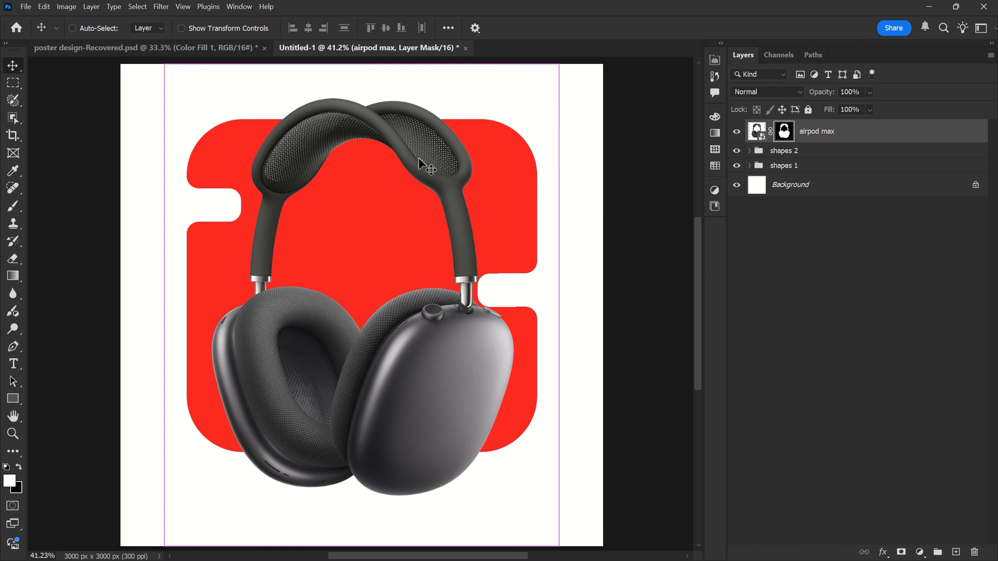
- Scale the masked headphones down and position them centrally over the red shape
key(ctrl+t)
drag(362, 67, 362, 112)
drag(364, 541, 365, 542)
drag(412, 330, 407, 331)
click(664, 28)
- Open the headphones' layer mask in Select and Mask and preview the masked areas as a red overlay at 100% opacity
key(z)
drag(406, 174, 459, 169)
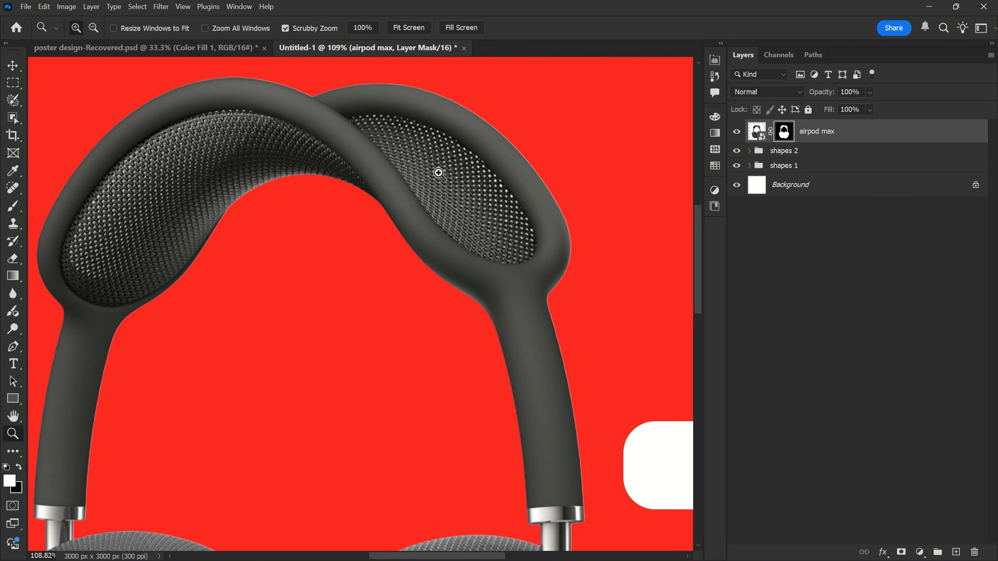
key(v)
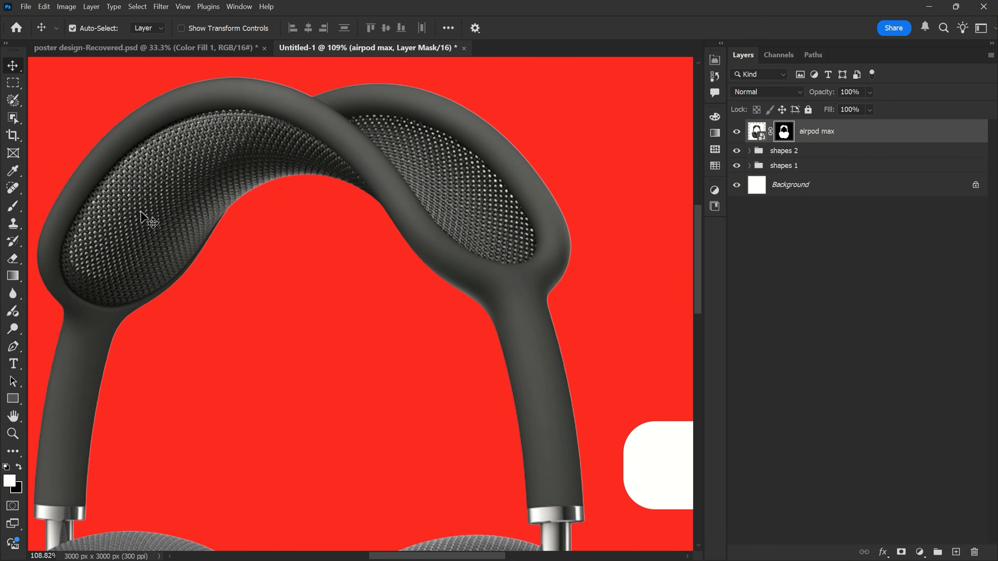
scroll(420, 133, down, 3)
scroll(418, 130, down, 3)
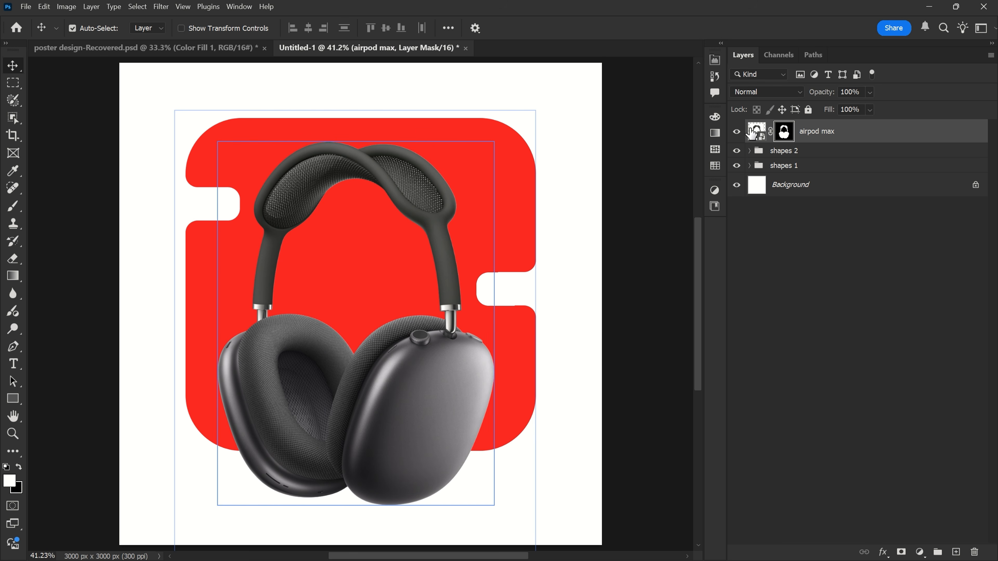
right_click(785, 132)
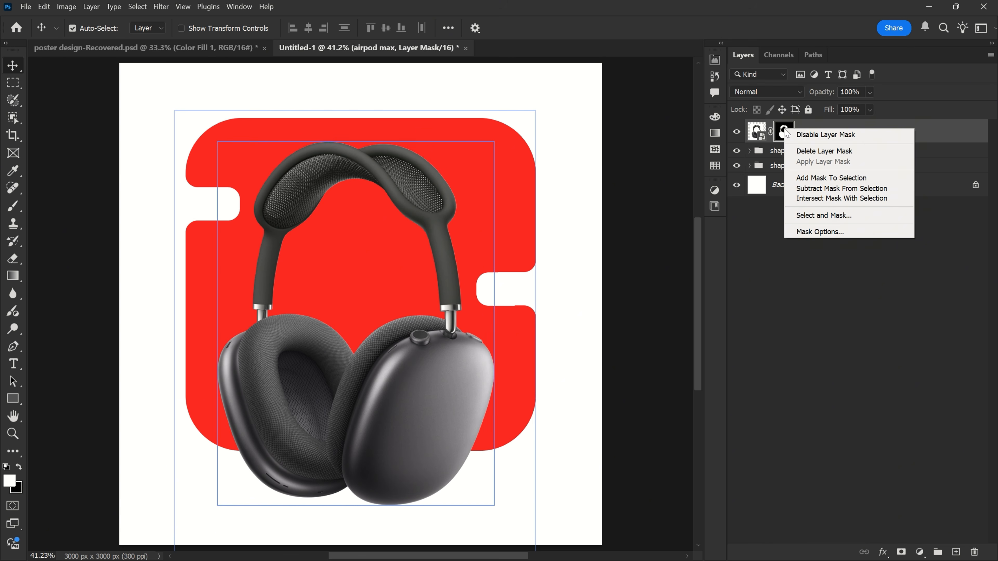
click(814, 216)
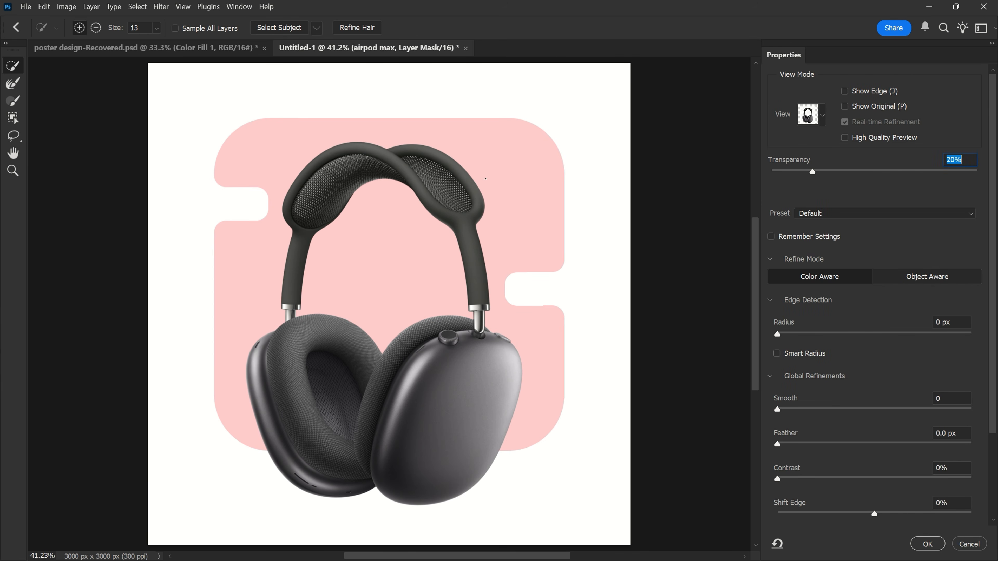
drag(813, 172, 990, 178)
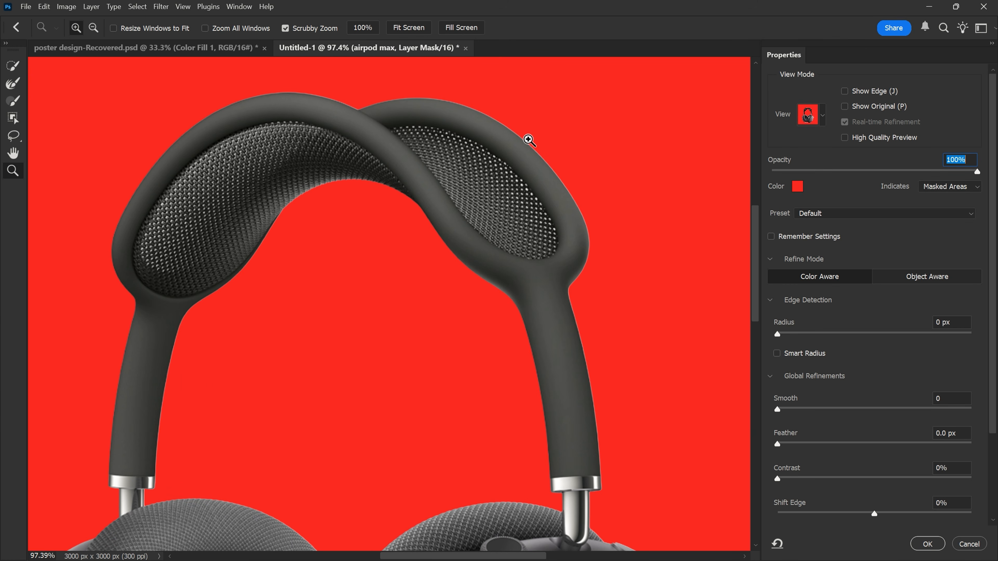
- Refine the mesh areas inside the headband with the size 90 Refine Edge Brush and apply the result to the mask
click(12, 84)
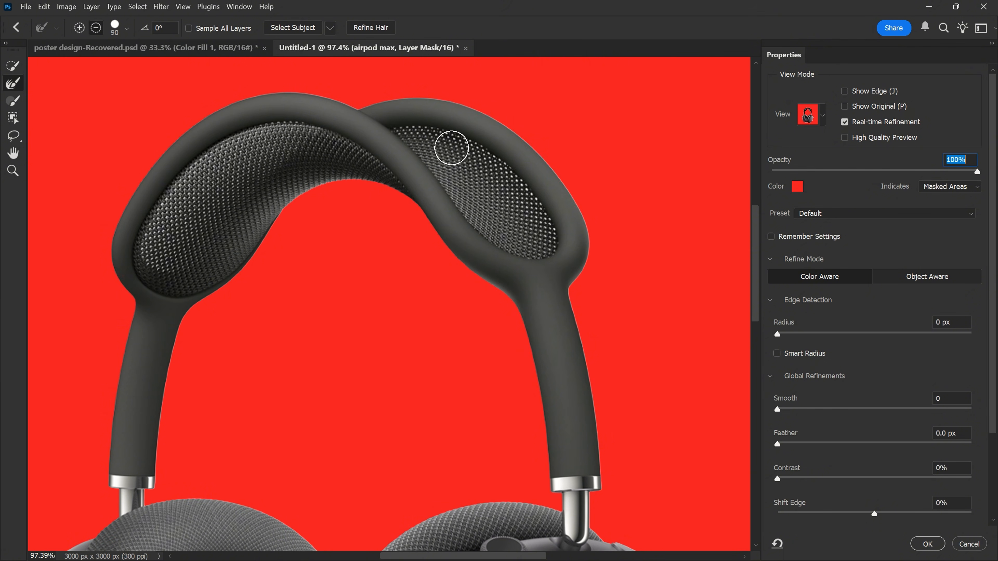
mouse_move(456, 151)
mouse_down()
mouse_move(409, 136)
mouse_move(507, 197)
mouse_move(538, 233)
mouse_move(505, 238)
mouse_move(436, 151)
mouse_move(536, 212)
mouse_move(464, 197)
mouse_move(526, 220)
mouse_move(397, 132)
mouse_move(546, 244)
mouse_move(525, 190)
mouse_move(251, 167)
mouse_move(153, 252)
mouse_move(201, 175)
mouse_move(284, 140)
mouse_move(225, 184)
mouse_move(284, 144)
mouse_move(241, 189)
mouse_move(275, 178)
mouse_move(161, 269)
mouse_move(230, 169)
mouse_up()
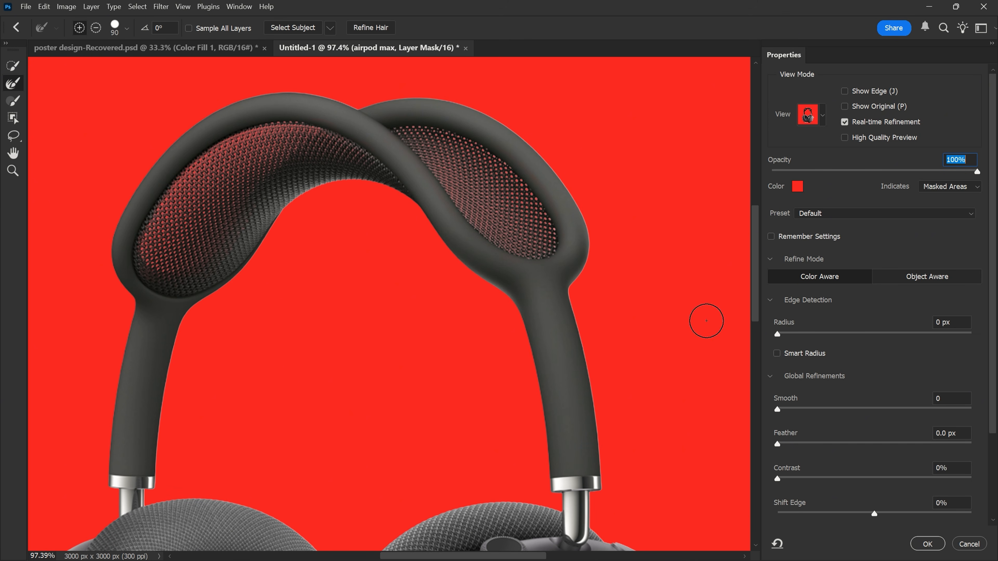
click(927, 544)
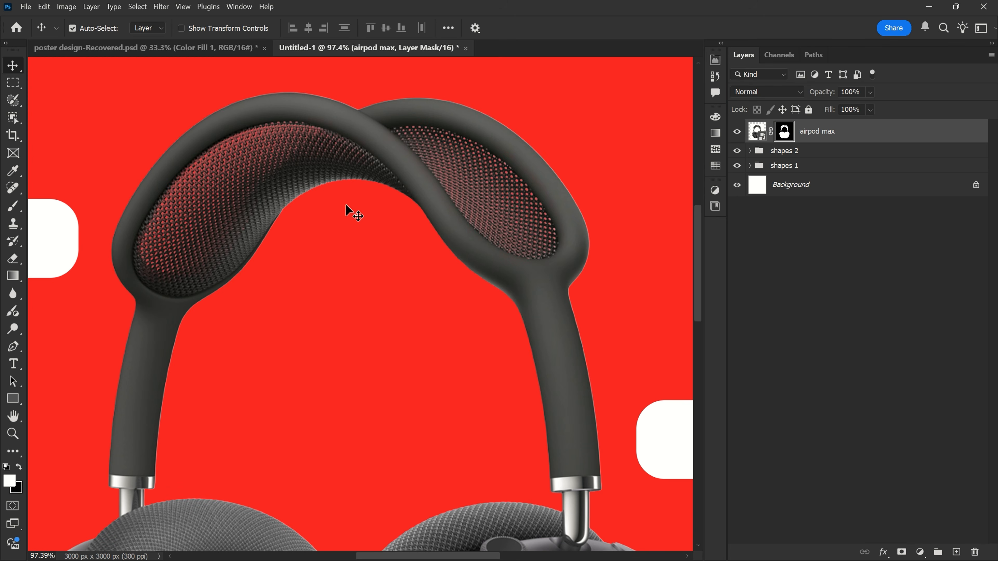
- Scale the headphones and the notched red shape down slightly and reposition them near the canvas centre
scroll(290, 181, down, 5)
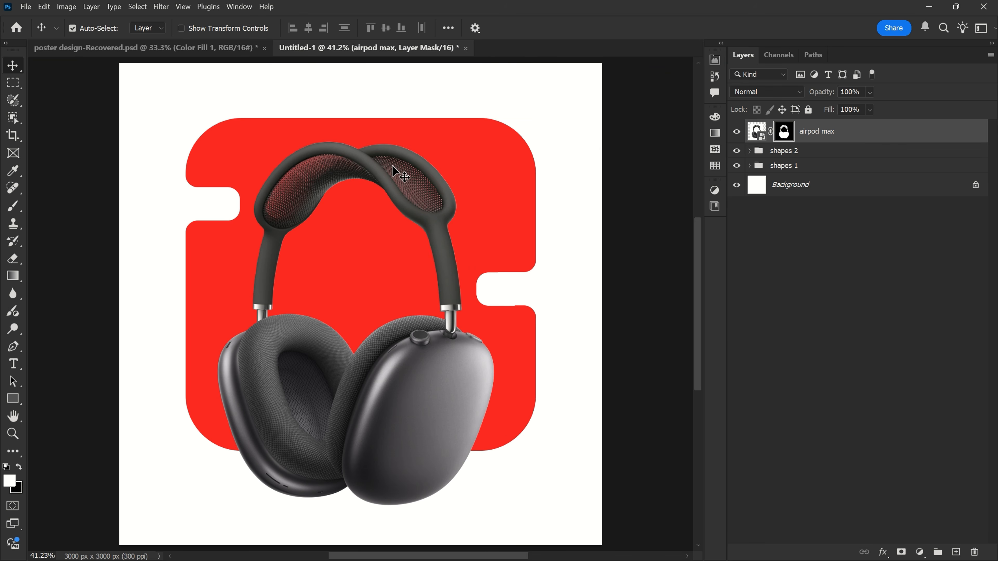
key(ctrl+t)
drag(360, 111, 361, 131)
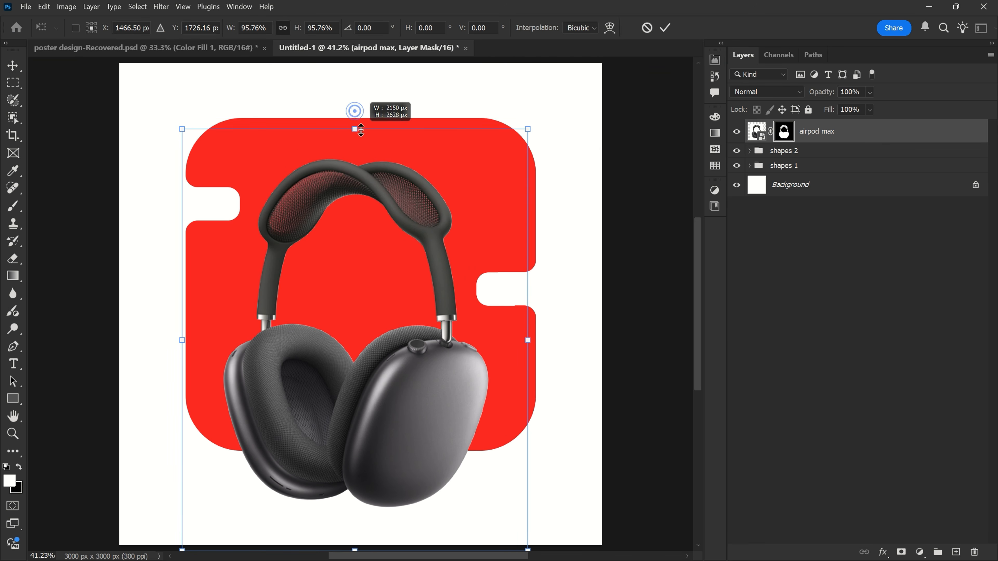
drag(533, 331, 535, 330)
drag(435, 305, 431, 306)
key(Return)
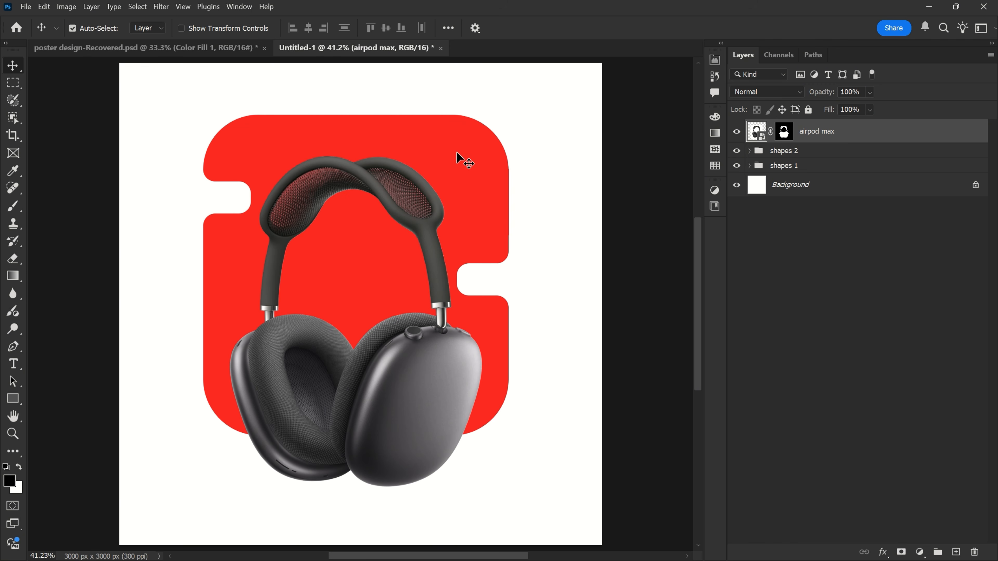
- Add a new layer named "shadow" between the headphones layer and the "shapes 2" group
click(827, 156)
click(956, 551)
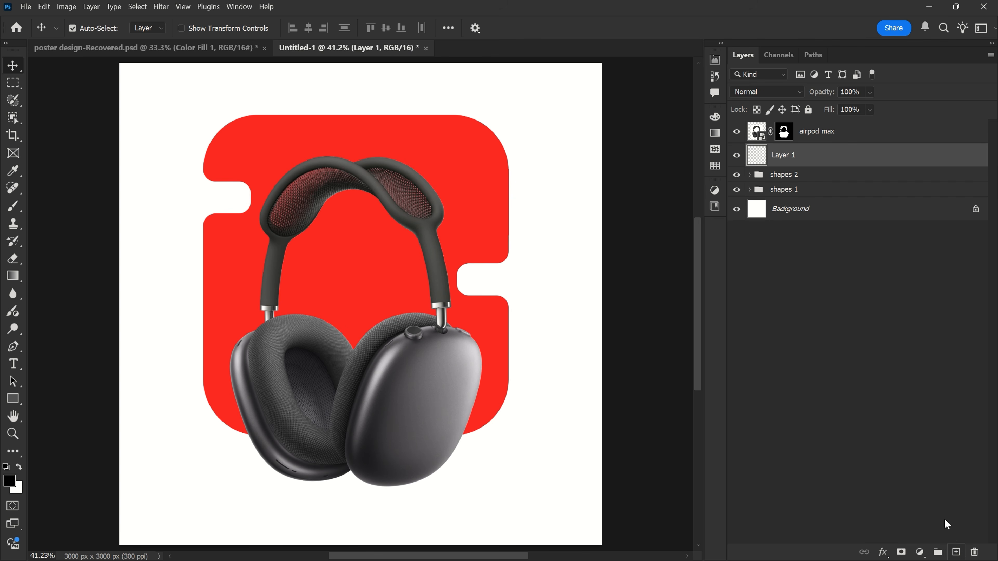
double_click(785, 157)
text(shadow)
key(Return)
- Paint one soft black dab beside the left ear cup with a 500 px brush at 0% hardness
scroll(328, 512, up, 6)
drag(401, 376, 397, 321)
drag(289, 277, 302, 277)
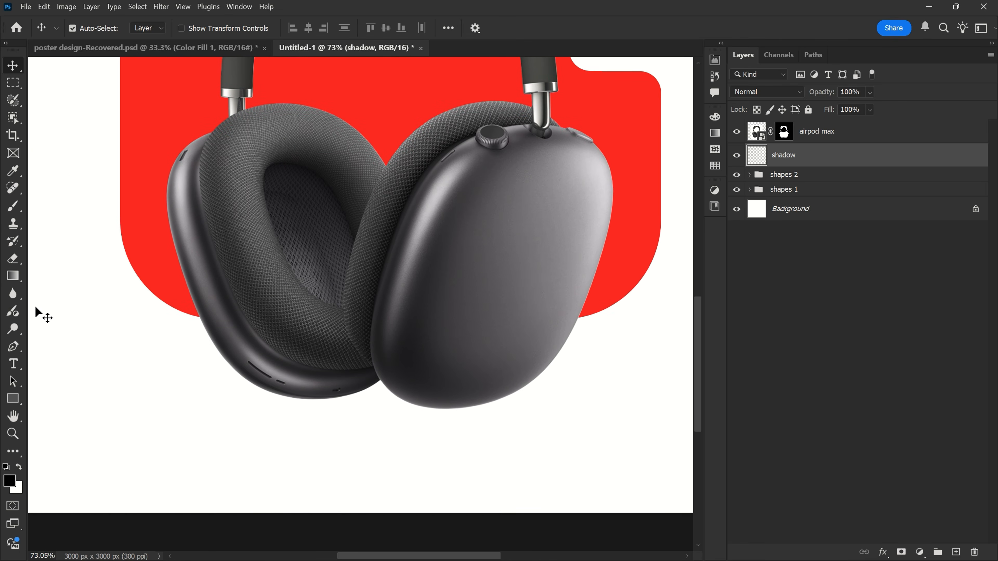
click(13, 206)
click(59, 207)
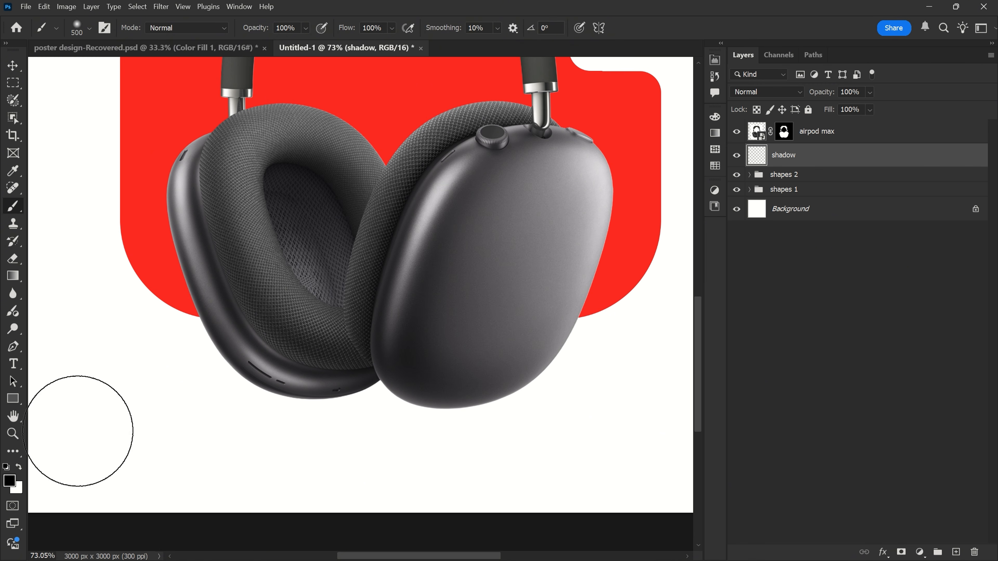
right_click(275, 252)
click(332, 308)
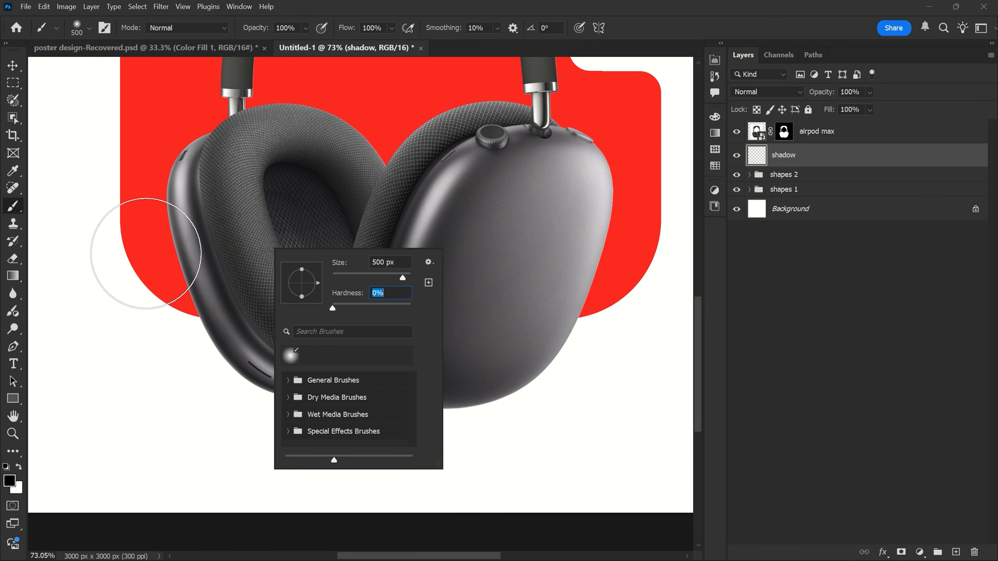
click(151, 252)
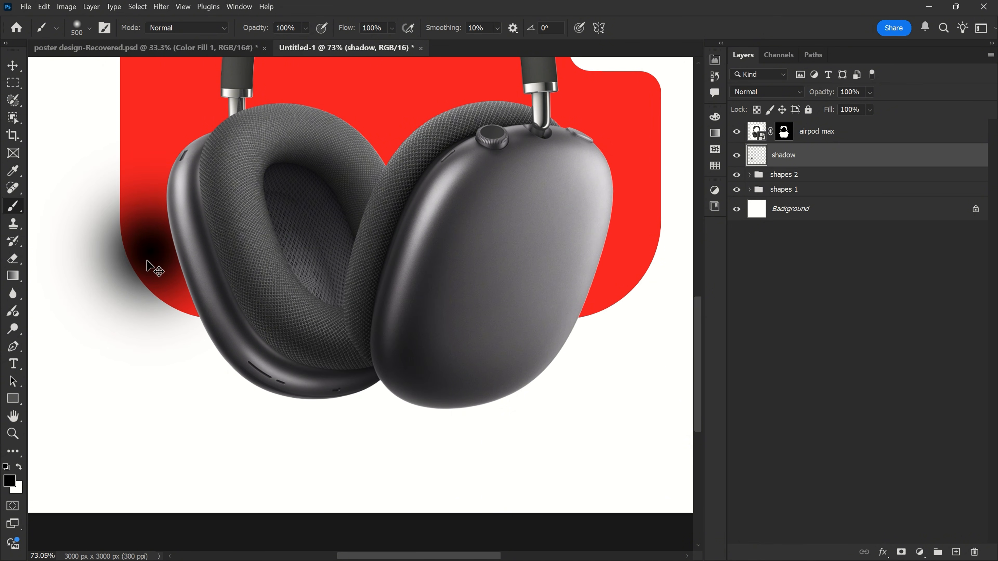
- Flatten the black dab into a thin, wide shadow beneath the left ear cup and duplicate it beneath the right ear cup
key(ctrl+t)
drag(149, 134, 153, 320)
drag(158, 347, 323, 404)
drag(321, 381, 334, 346)
drag(338, 388, 340, 394)
drag(328, 348, 332, 346)
drag(331, 395, 327, 365)
drag(327, 366, 327, 377)
mouse_move(340, 407)
mouse_down()
mouse_move(323, 368)
mouse_move(331, 397)
mouse_up()
drag(355, 357, 354, 357)
click(664, 28)
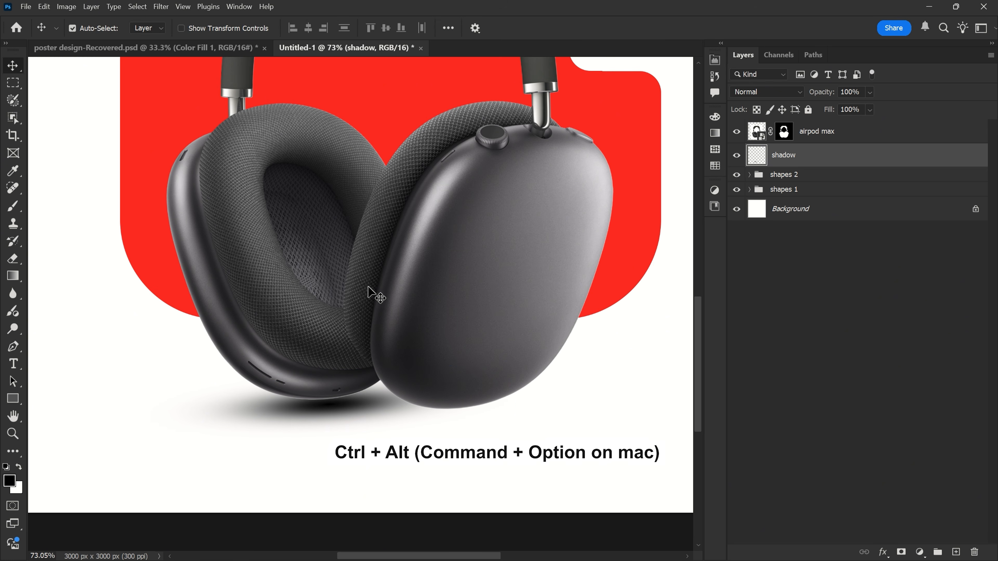
drag(334, 412, 455, 405)
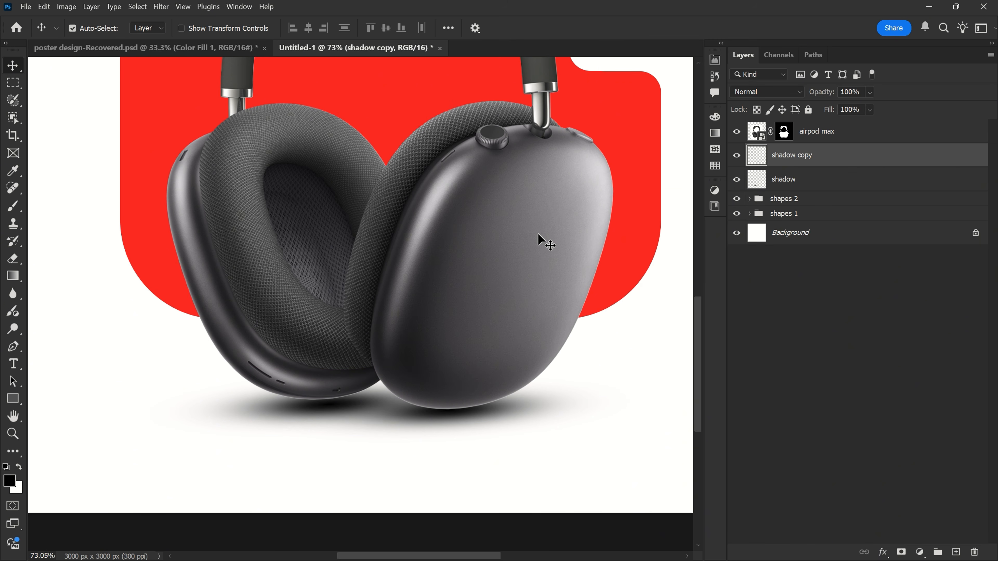
- Add a new layer clipped to the "airpod max" layer and name it "inner shadow"
click(837, 133)
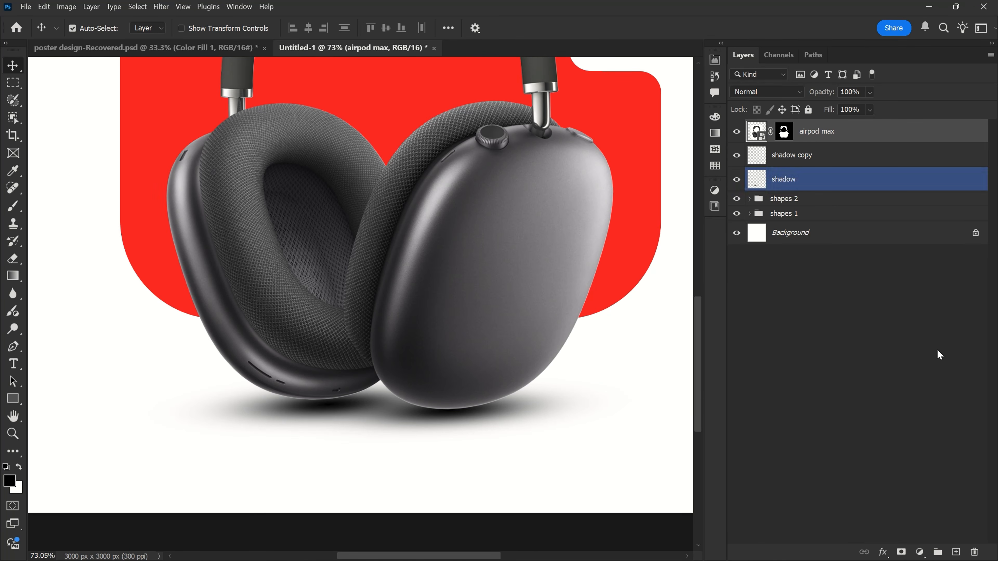
click(956, 553)
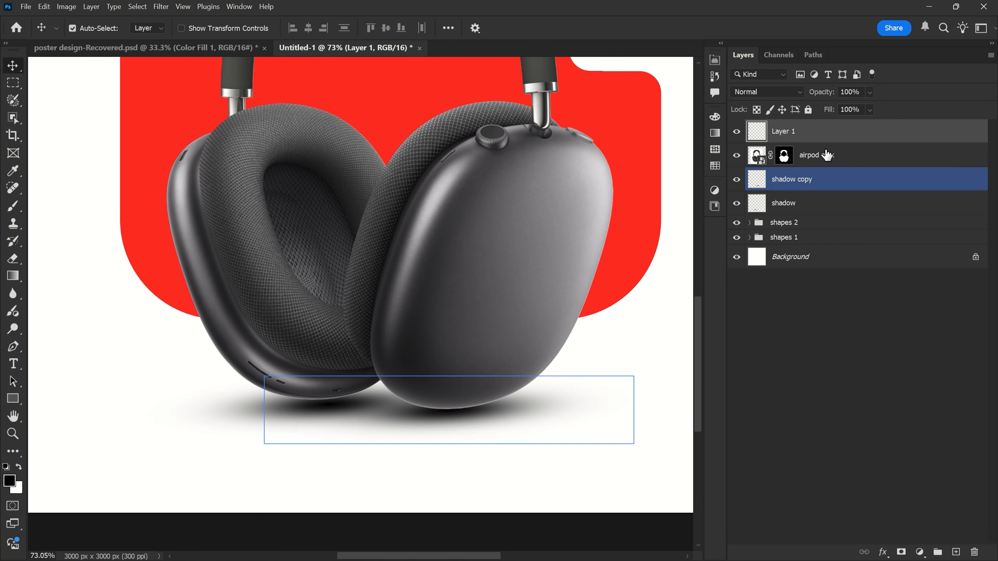
right_click(818, 133)
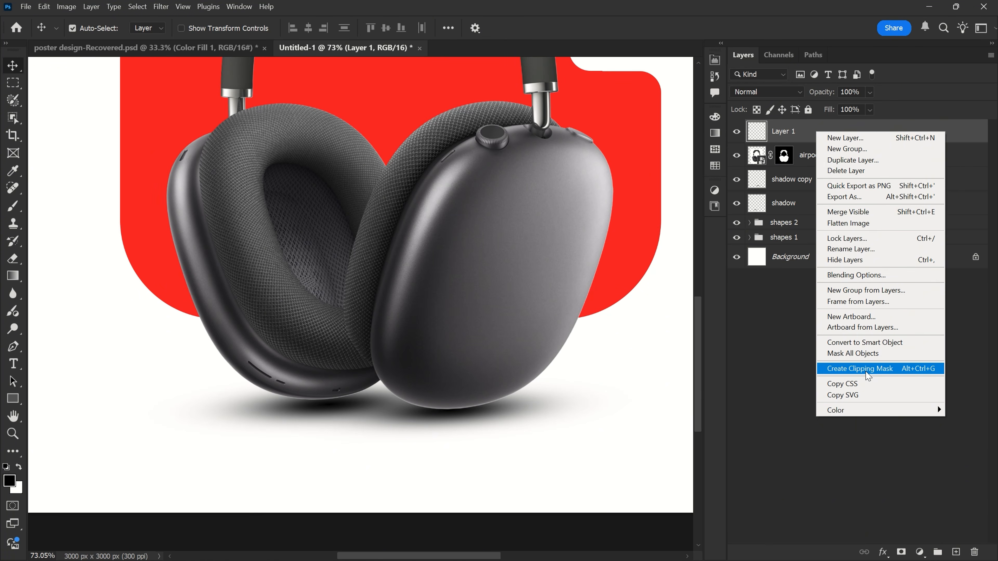
click(857, 370)
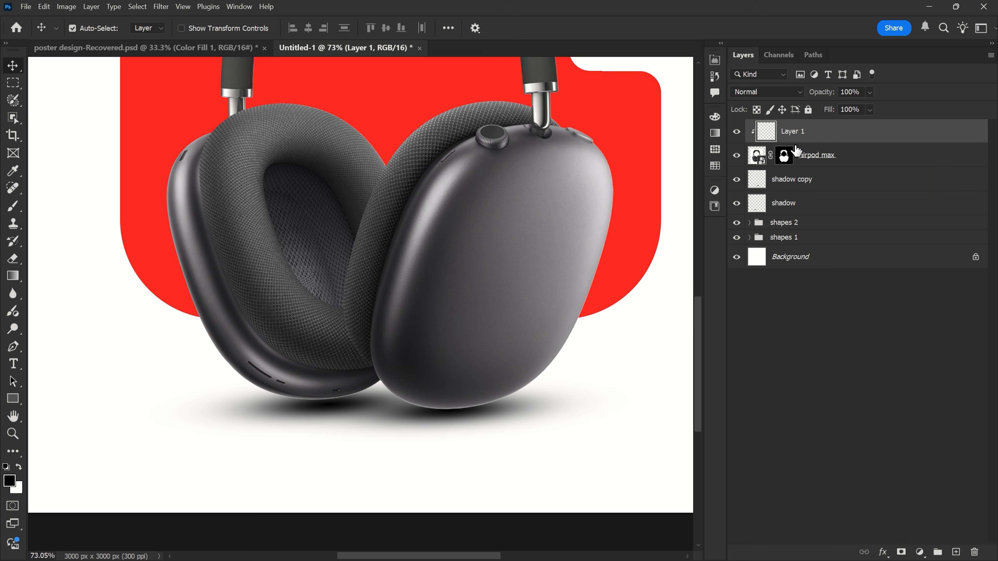
double_click(793, 132)
text(inner shadow)
key(Return)
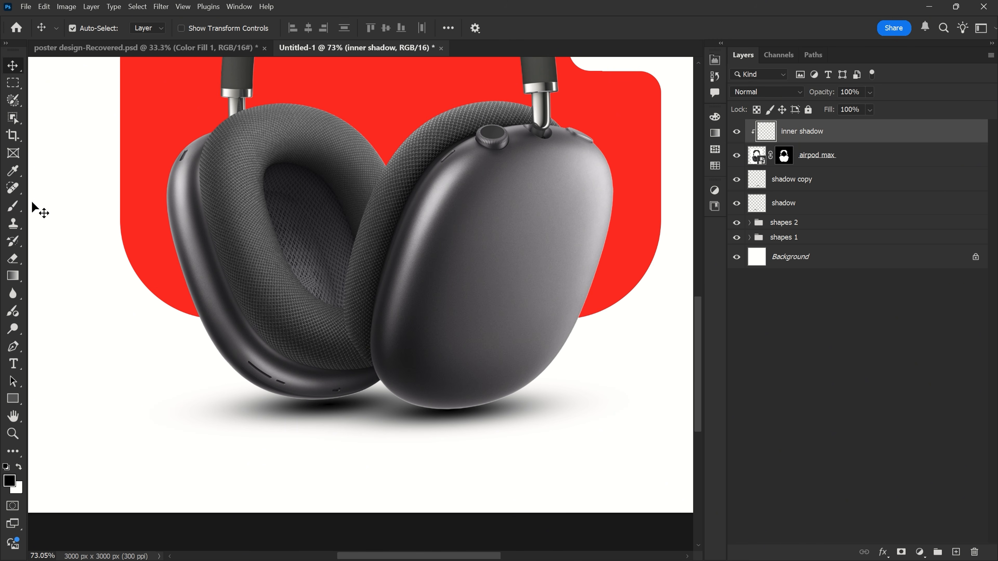
- Set the "inner shadow" layer to Multiply and darken the lower edges of both ear cups with a soft black 300 px brush
click(13, 206)
click(63, 206)
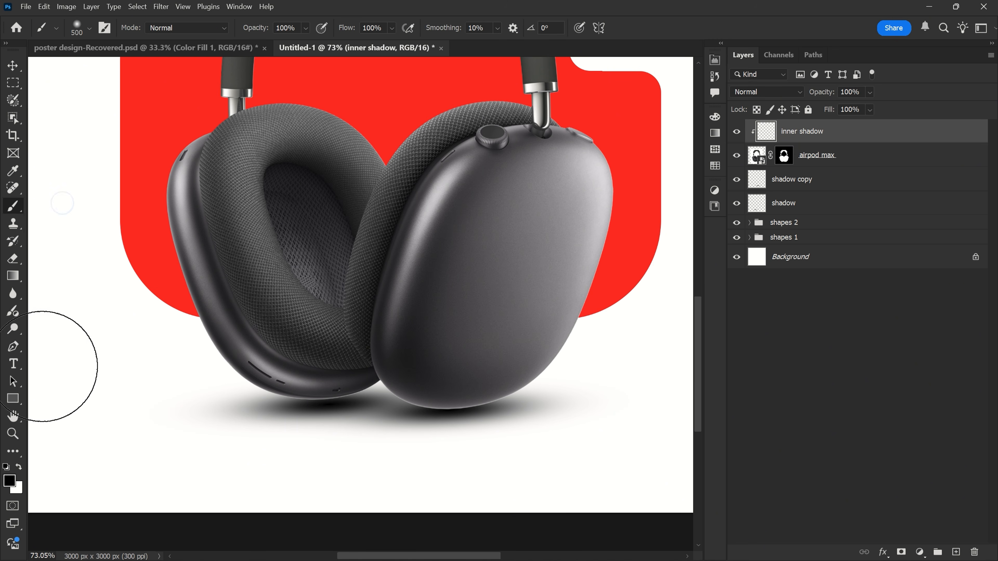
click(19, 467)
click(19, 467)
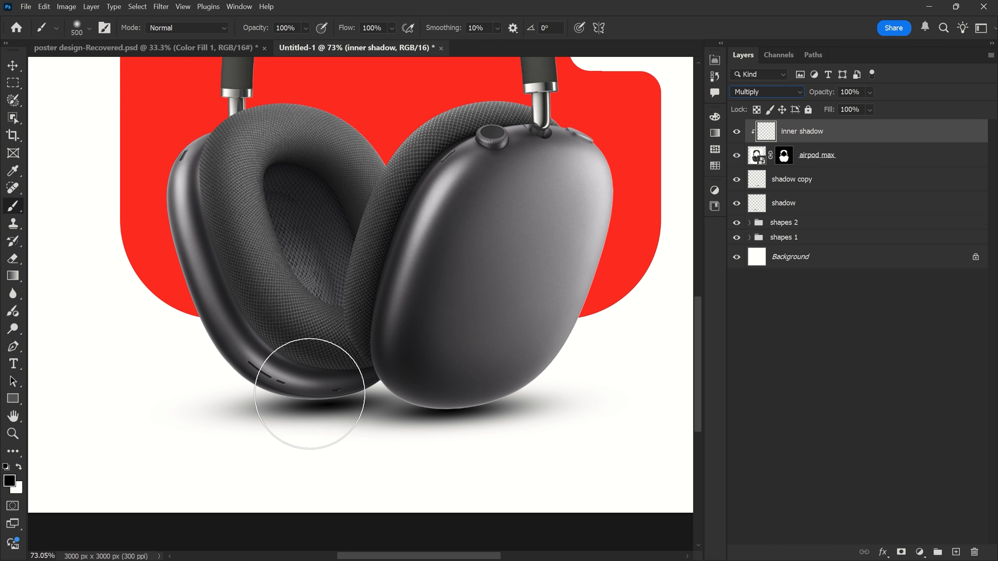
key(bracketleft)
key(bracketleft)
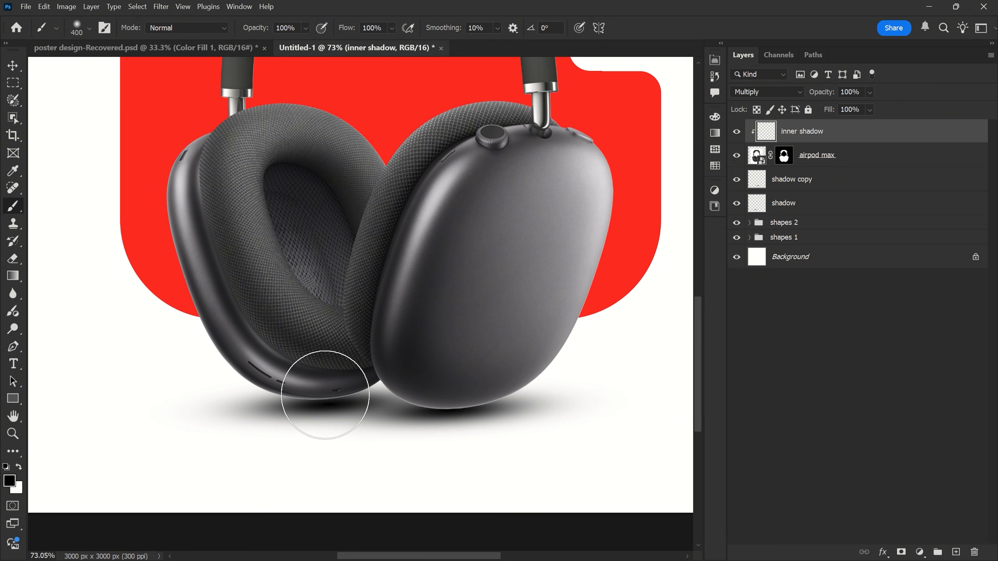
scroll(326, 393, up, 2)
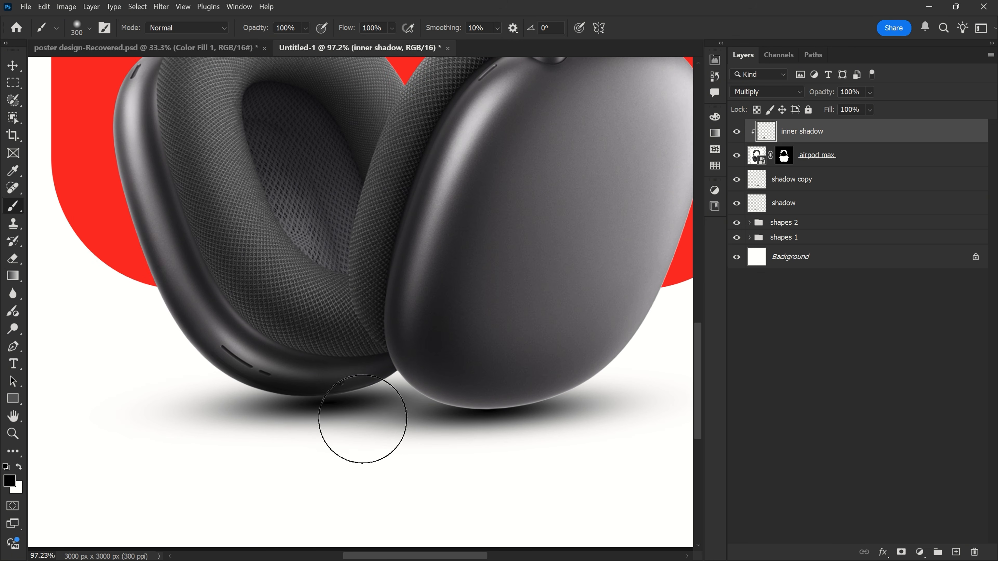
mouse_move(312, 437)
mouse_down()
mouse_move(463, 445)
mouse_move(591, 423)
mouse_up()
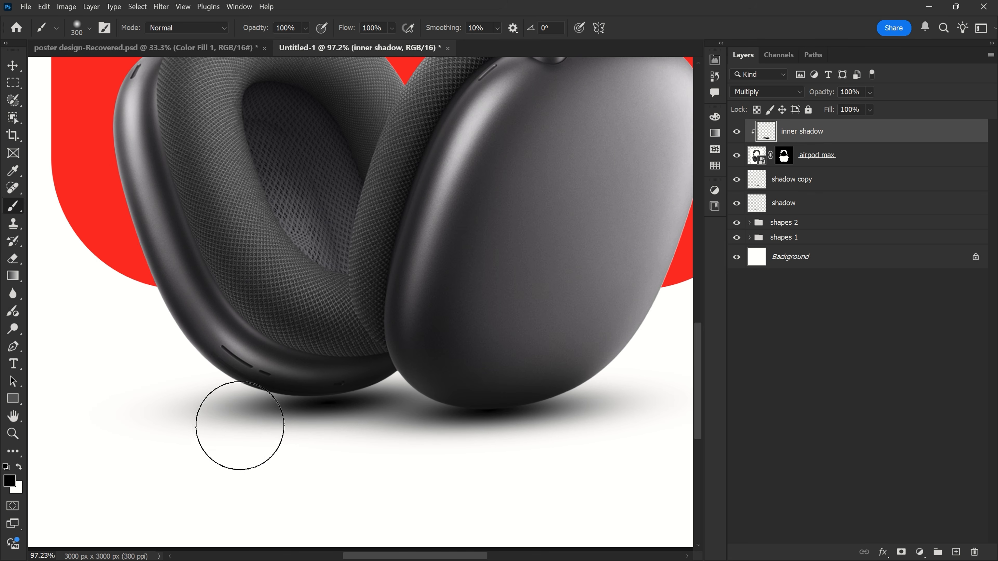
scroll(352, 430, down, 3)
- Move the left ear cup's ground shadow slightly up so it sits closer under the cup
key(v)
scroll(326, 419, up, 5)
click(322, 405)
drag(321, 405, 329, 394)
scroll(354, 393, down, 2)
scroll(354, 389, down, 4)
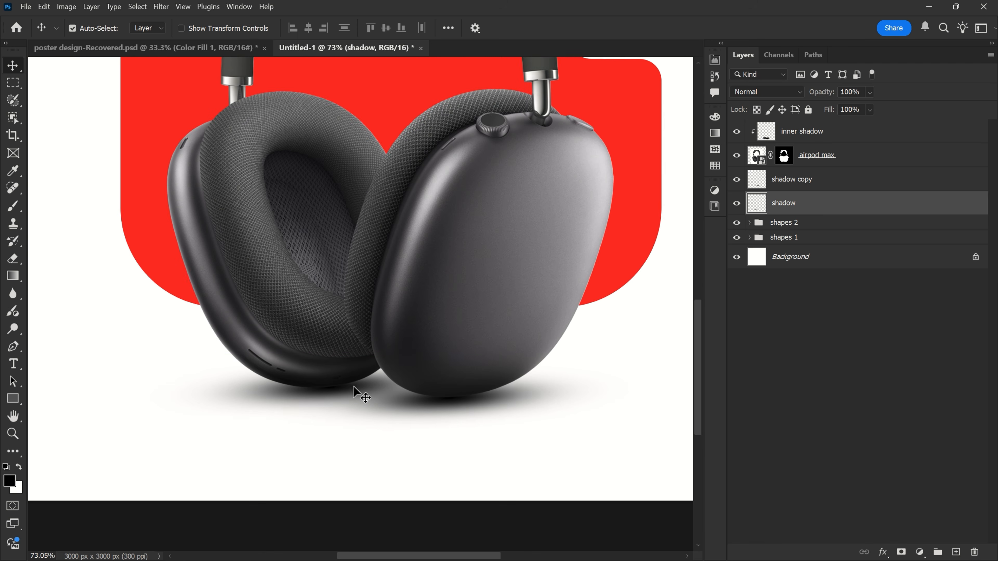
scroll(342, 334, up, 1)
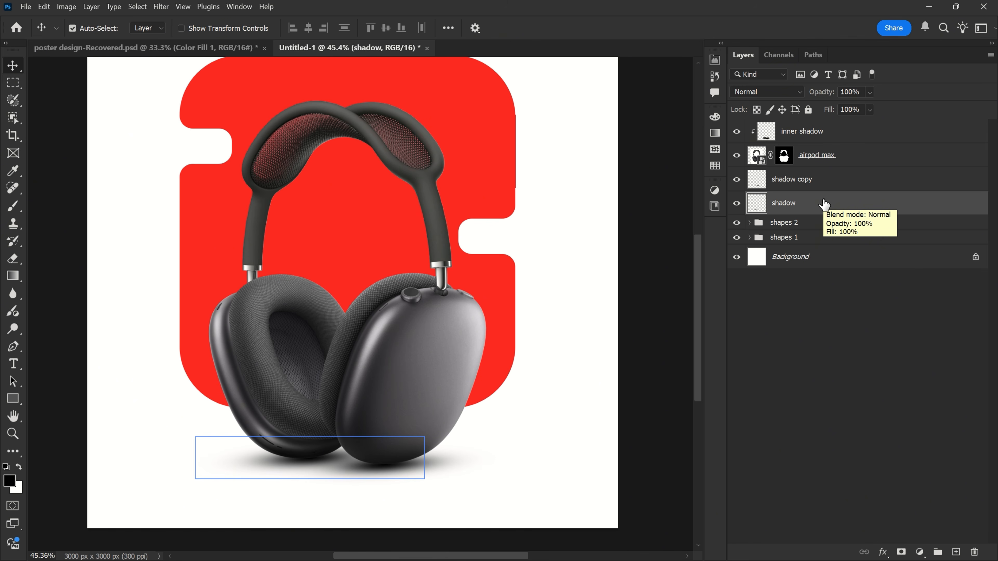
- Group the inner shadow, airpod max and both ground shadow layers, and name the group "headphone"
shift+click(825, 132)
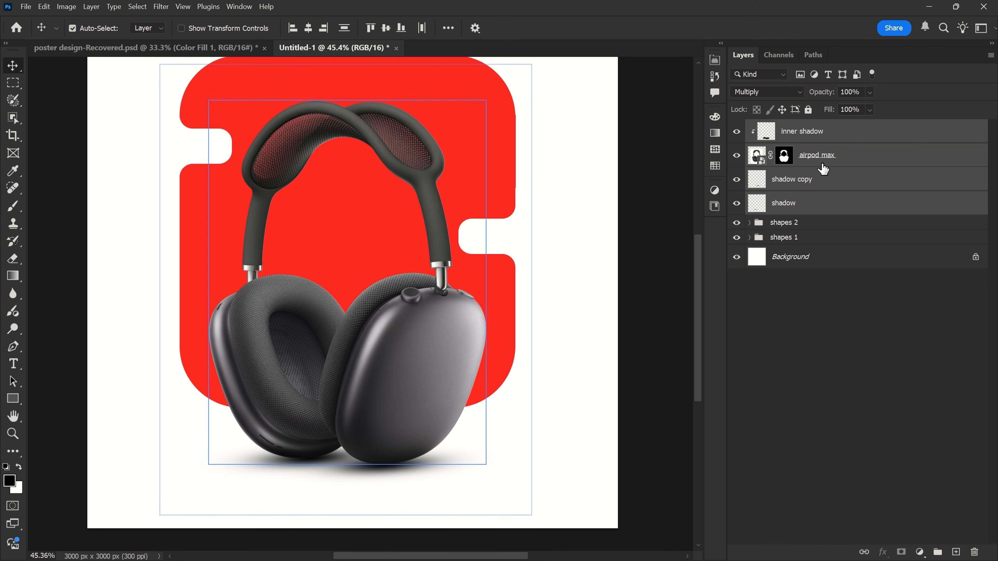
key(ctrl+g)
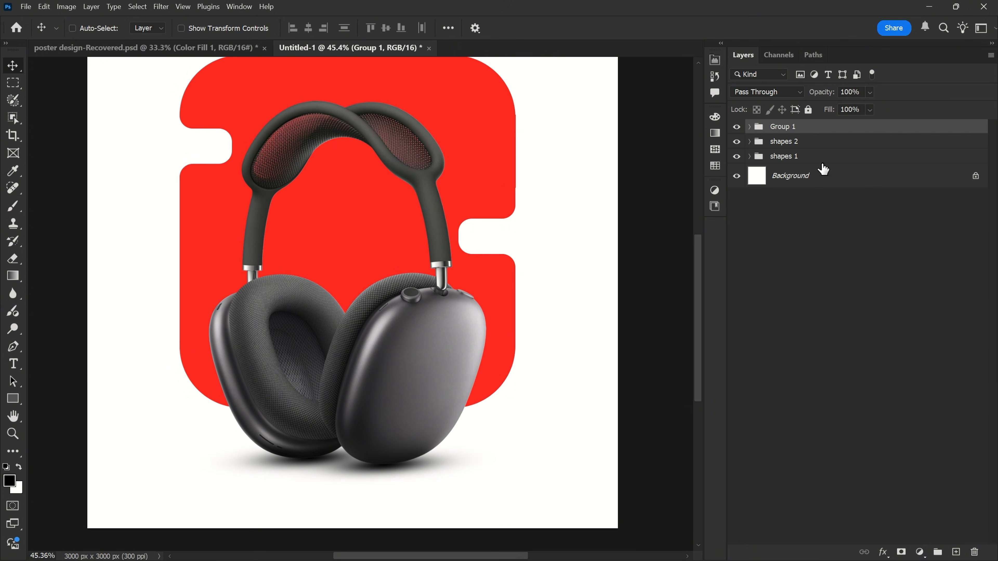
double_click(782, 126)
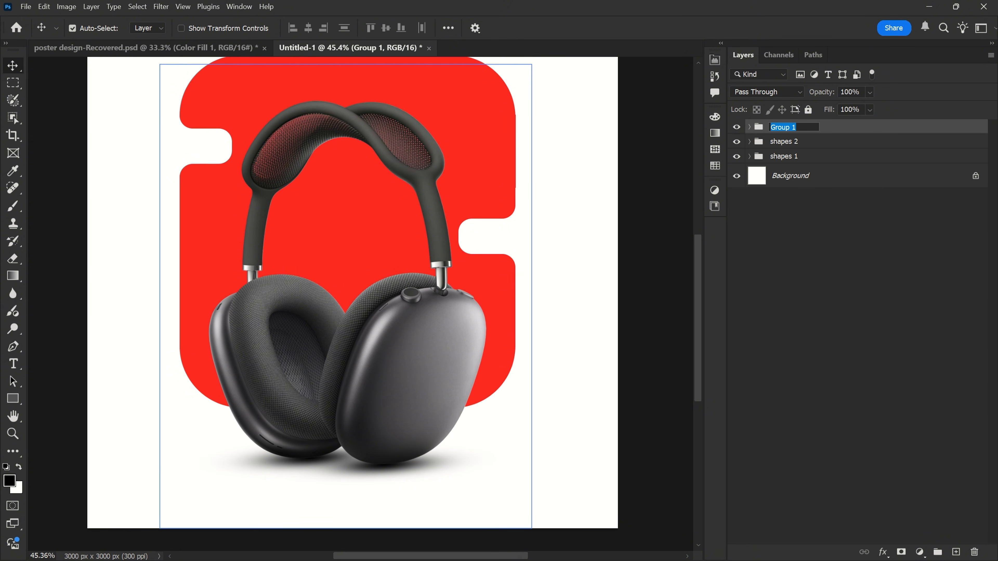
text(headphone)
key(Return)
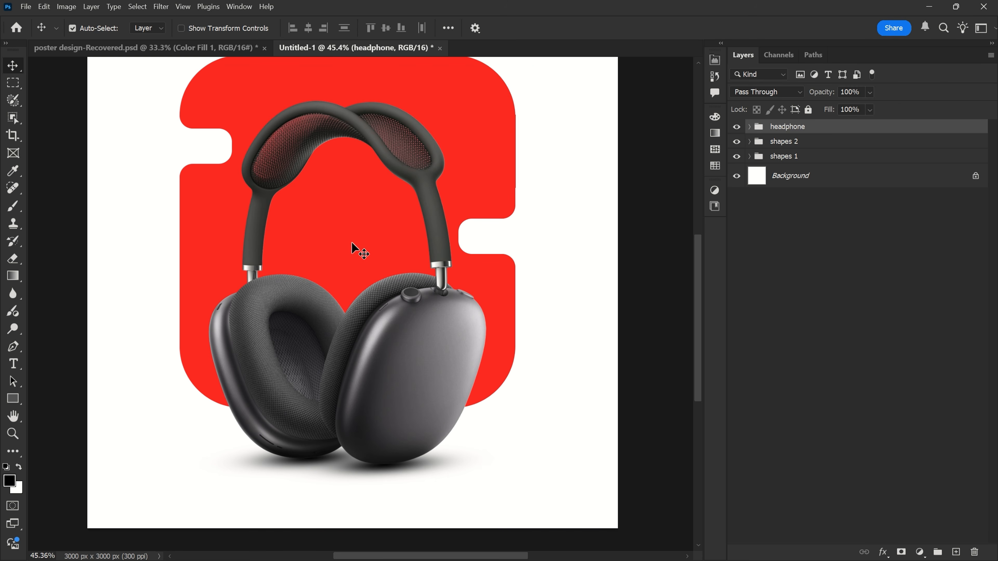
- Add the white text "MAX" in the FORQUE font on a new layer between the headphone group and the "shapes 2" group
click(815, 142)
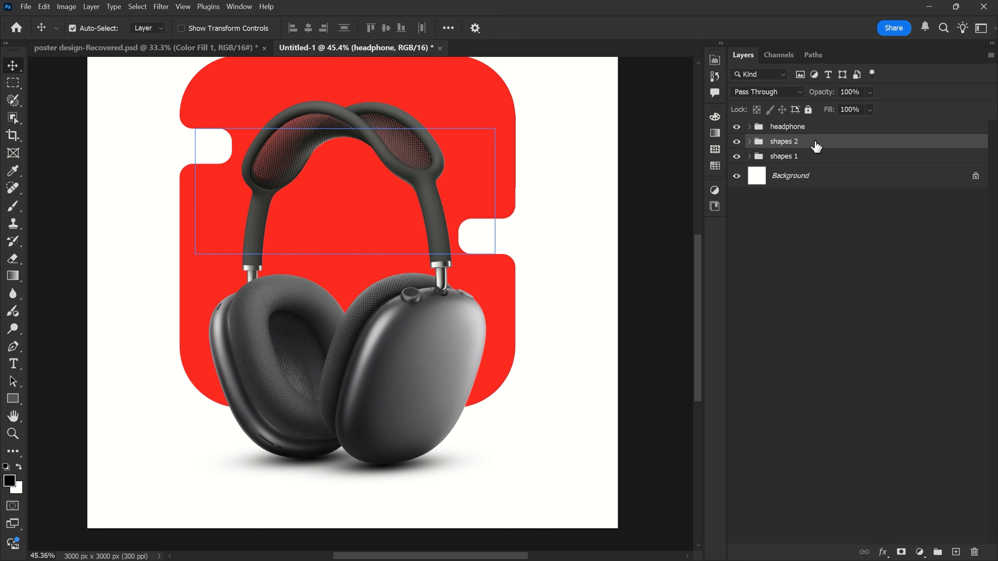
click(955, 552)
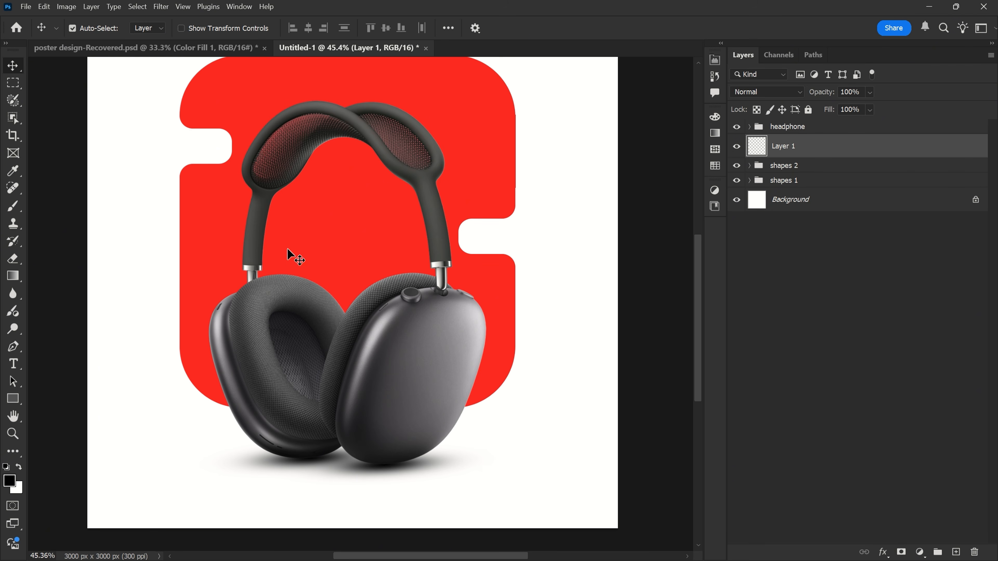
click(14, 365)
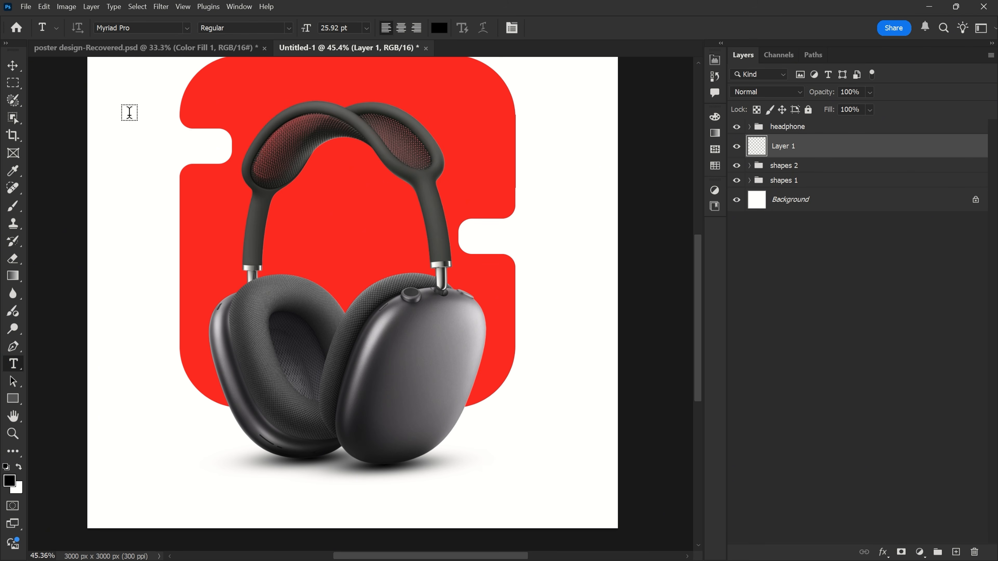
triple_click(134, 28)
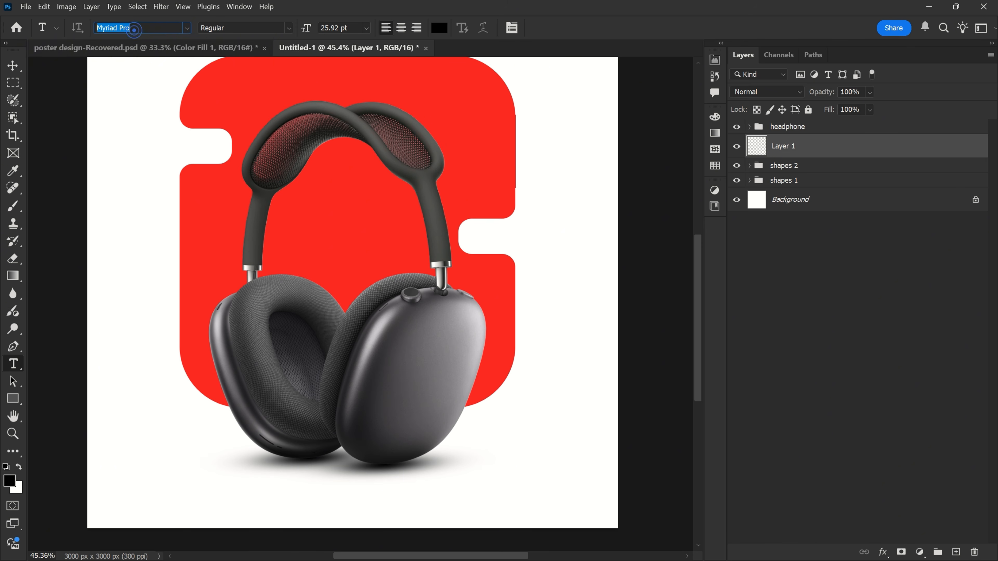
text(orq)
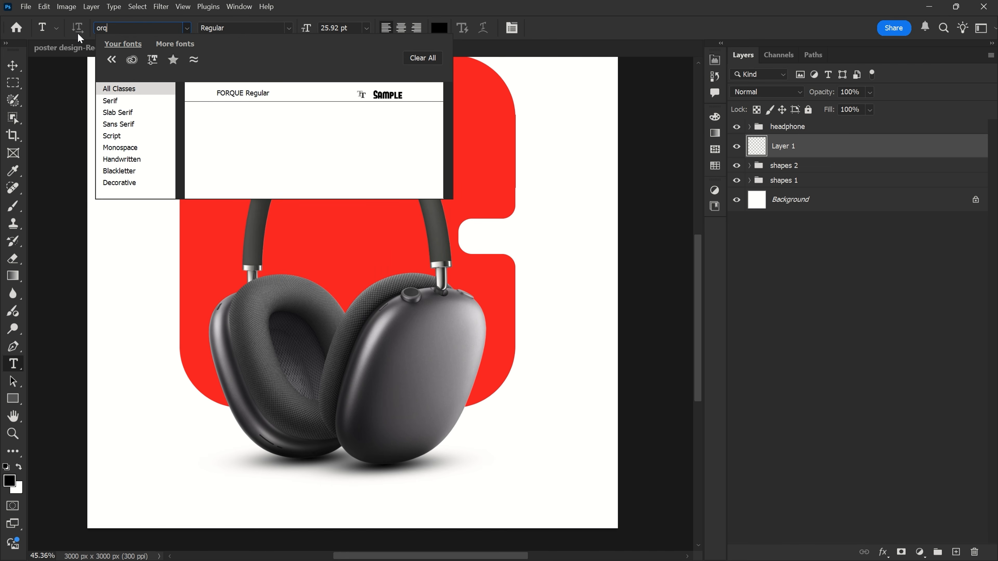
click(245, 98)
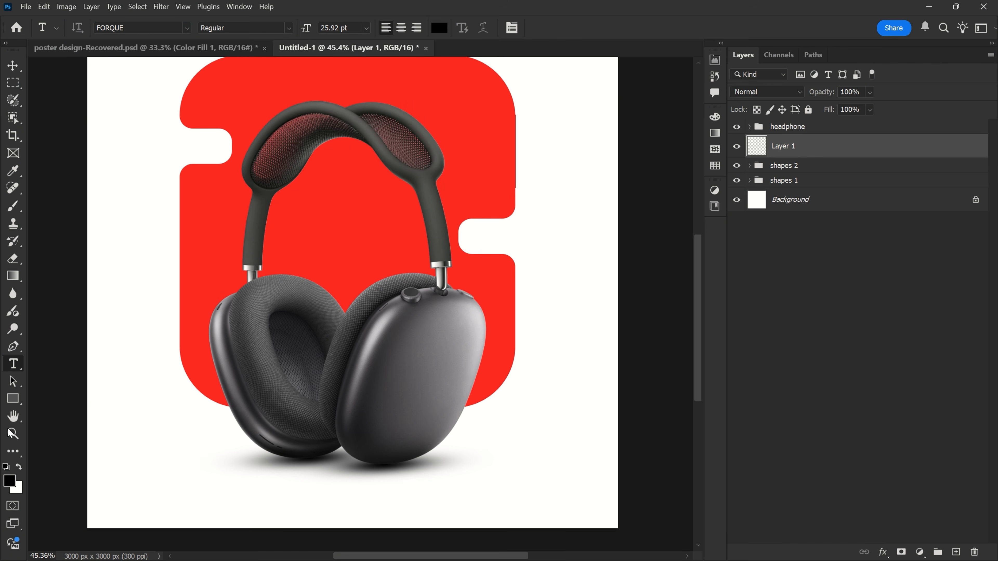
click(20, 467)
click(329, 219)
text(m)
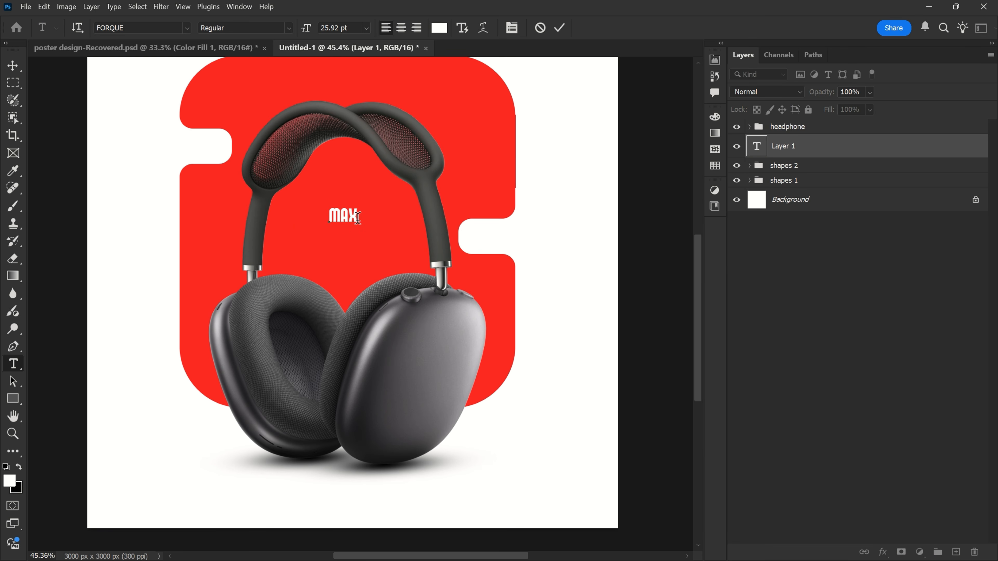
click(559, 25)
- Stretch the MAX text to about 548% width and 1334% height so it fills the opening inside the headband
key(ctrl+t)
drag(343, 206, 343, 123)
drag(343, 225, 343, 301)
drag(218, 212, 279, 212)
drag(468, 212, 429, 213)
drag(354, 301, 353, 340)
drag(279, 231, 275, 231)
drag(352, 340, 352, 360)
drag(352, 123, 352, 100)
drag(352, 361, 352, 368)
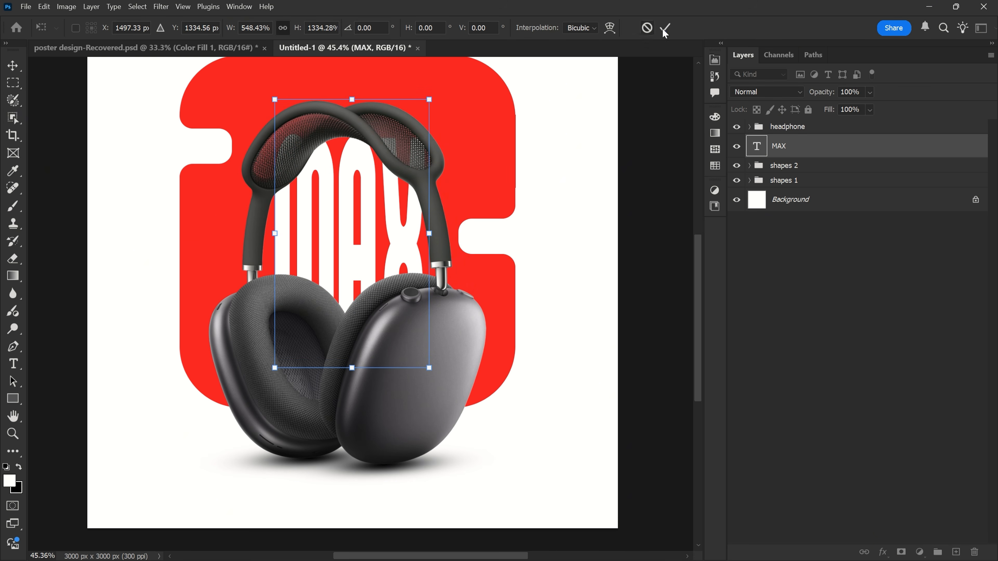
click(664, 27)
key(v)
- Add a layer mask to the MAX text and fade its edges along the headband and ear cushions with a black brush at 20% flow
scroll(429, 167, up, 3)
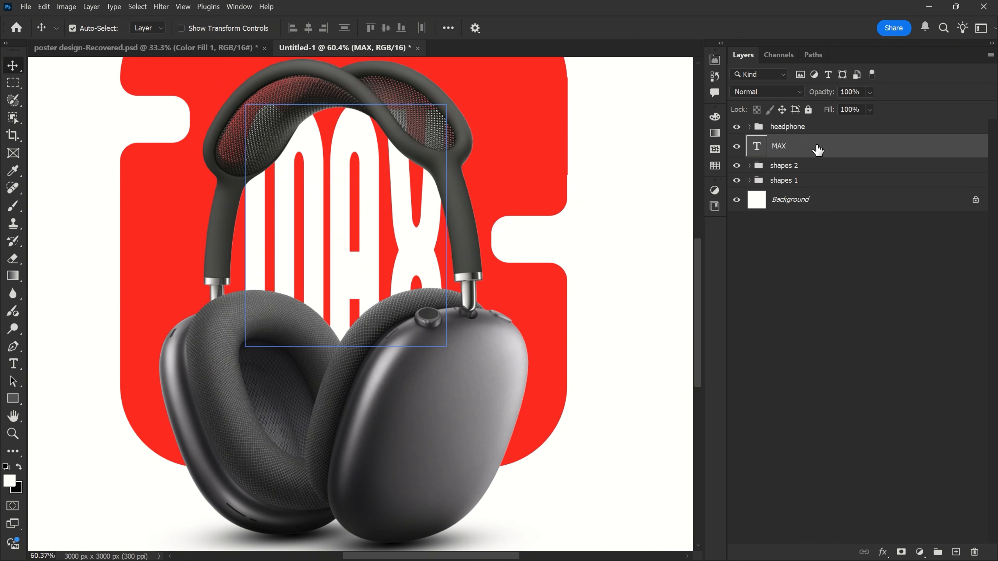
click(901, 552)
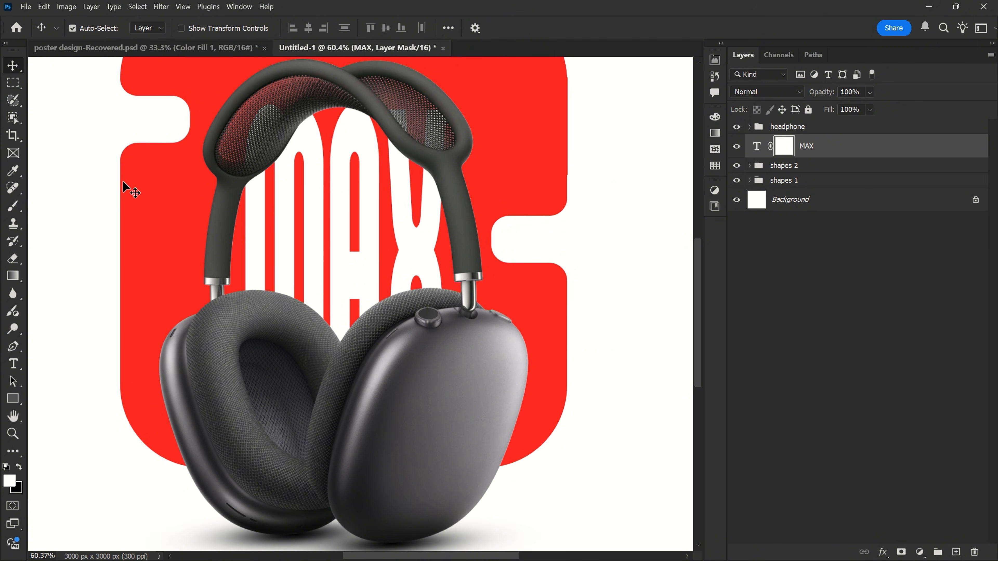
click(13, 206)
click(56, 206)
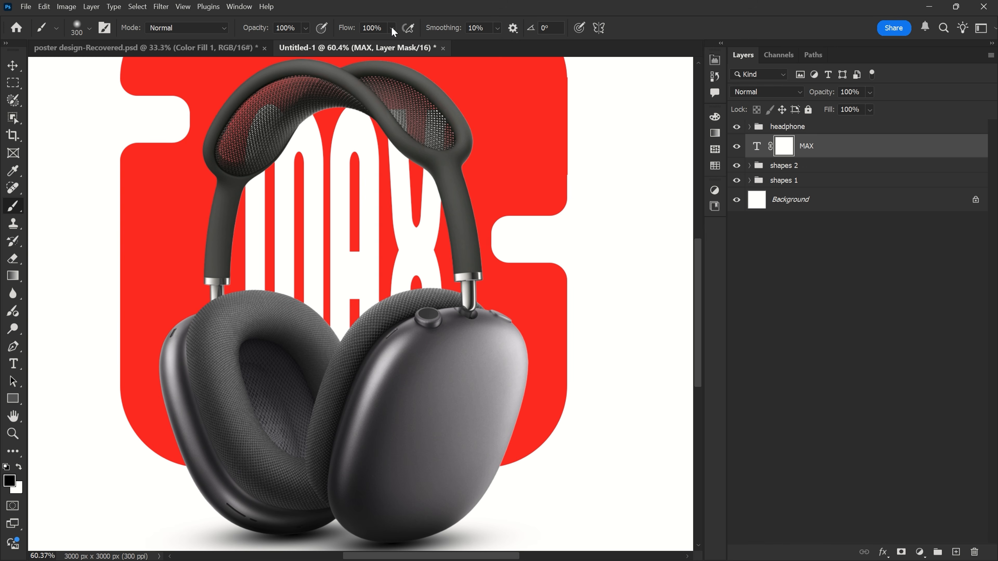
click(370, 27)
scroll(240, 107, up, 3)
key(bracketleft)
key(bracketleft)
key(bracketleft)
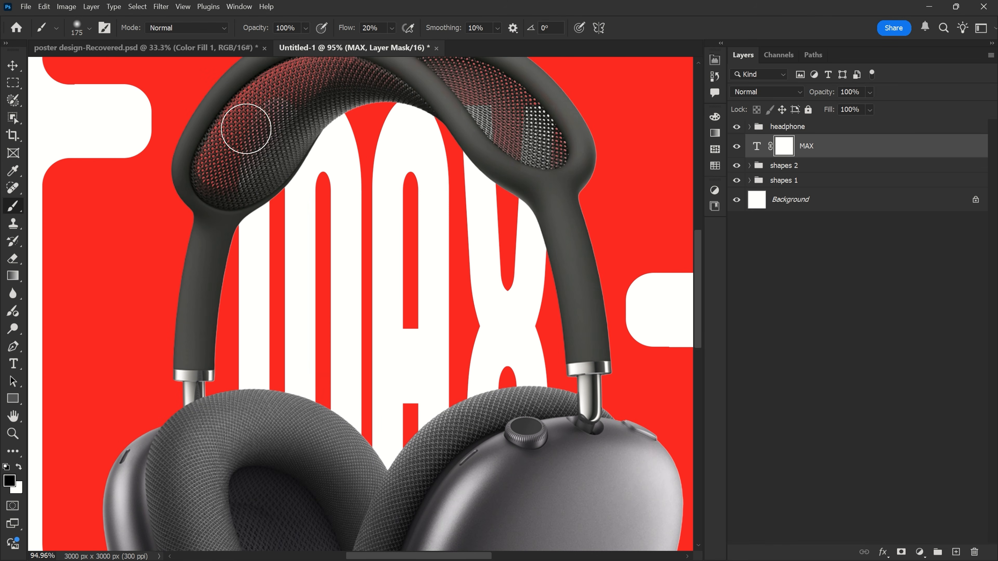
drag(264, 103, 279, 109)
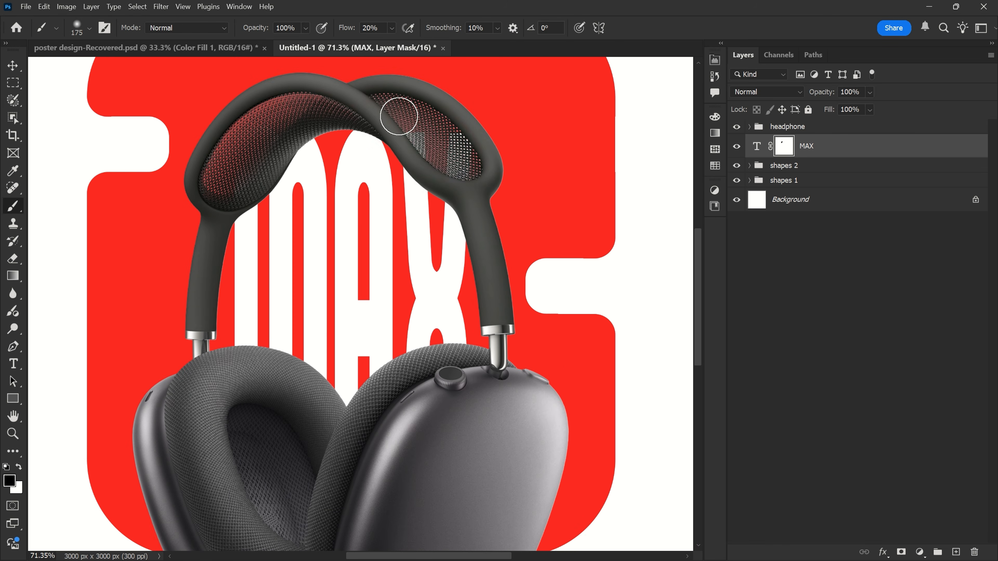
drag(399, 115, 426, 141)
key(bracketright)
key(bracketright)
mouse_move(252, 134)
mouse_down()
mouse_move(356, 112)
mouse_move(477, 196)
mouse_move(241, 169)
mouse_move(483, 312)
mouse_move(379, 383)
mouse_move(277, 379)
mouse_move(211, 283)
mouse_move(497, 342)
mouse_move(398, 404)
mouse_move(514, 375)
mouse_move(205, 228)
mouse_up()
scroll(427, 197, down, 1)
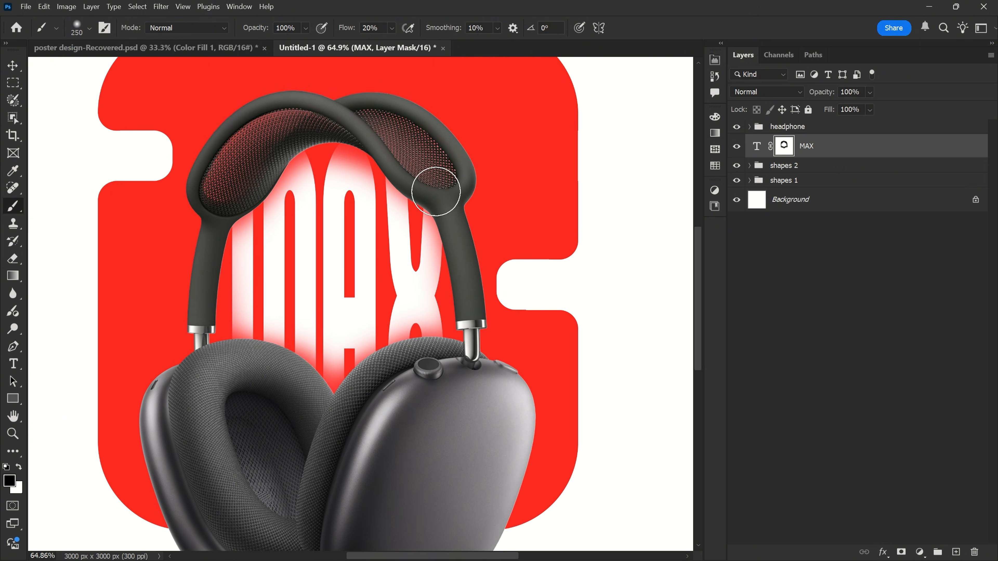
key(v)
- Add a new layer above the MAX text and name it "shadow"
scroll(469, 170, down, 1)
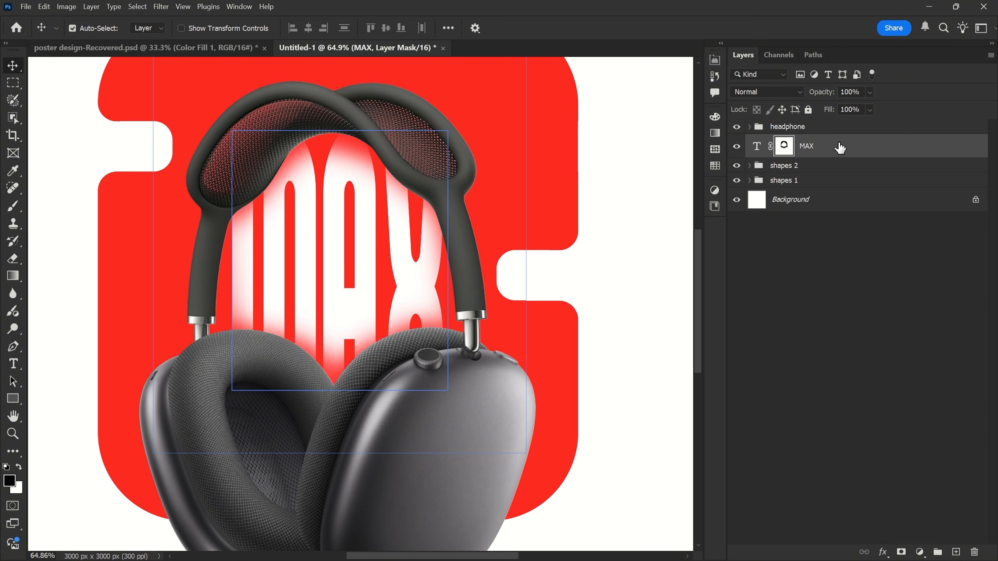
click(955, 552)
double_click(786, 147)
text(shadow)
key(Return)
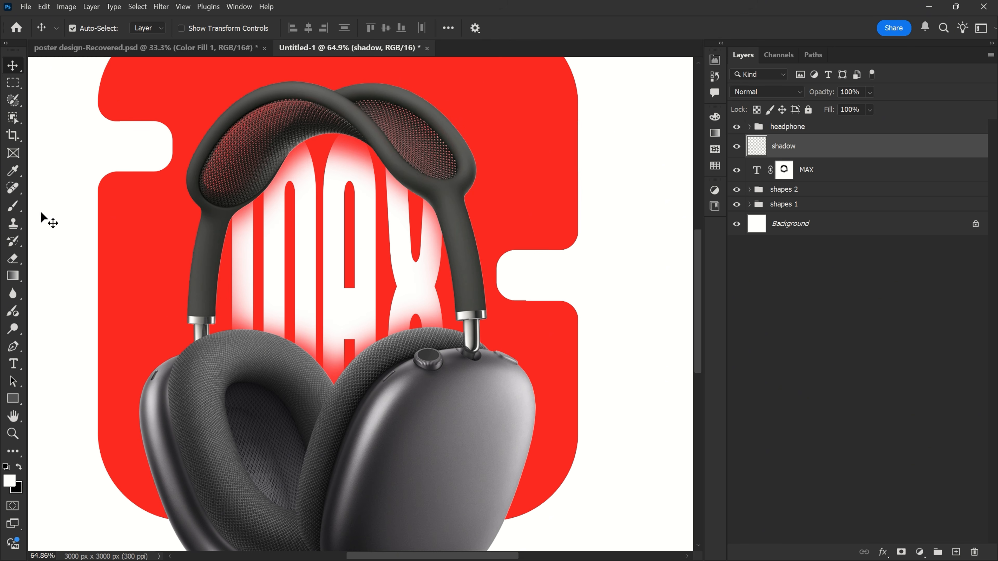
- Paint soft black shading on the new shadow layer along the headband's inner edges, the stems and the tops of the ear cushions
right_click(17, 209)
click(51, 206)
click(19, 467)
scroll(287, 176, up, 6)
mouse_move(217, 226)
mouse_down()
mouse_move(296, 112)
mouse_move(464, 209)
mouse_move(470, 104)
mouse_up()
drag(503, 239, 527, 179)
key(bracketleft)
key(bracketleft)
mouse_move(293, 346)
mouse_down()
mouse_move(426, 337)
mouse_move(523, 311)
mouse_up()
drag(251, 291, 428, 331)
drag(396, 346, 303, 323)
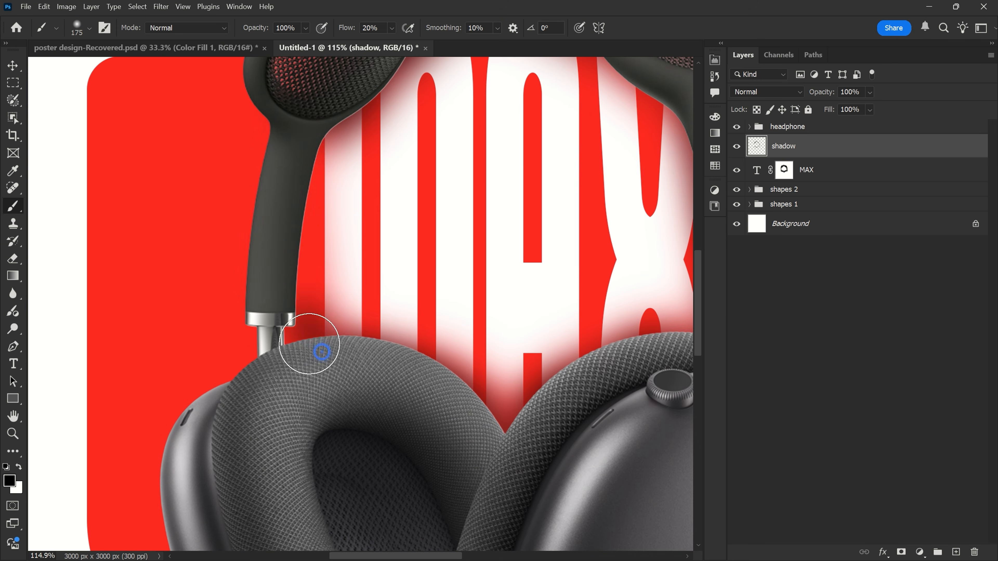
drag(314, 183, 327, 376)
scroll(341, 283, down, 4)
scroll(550, 269, up, 3)
drag(519, 236, 537, 410)
scroll(394, 289, down, 3)
scroll(346, 195, down, 3)
drag(427, 168, 483, 262)
scroll(338, 196, up, 3)
key(ctrl+0)
key(v)
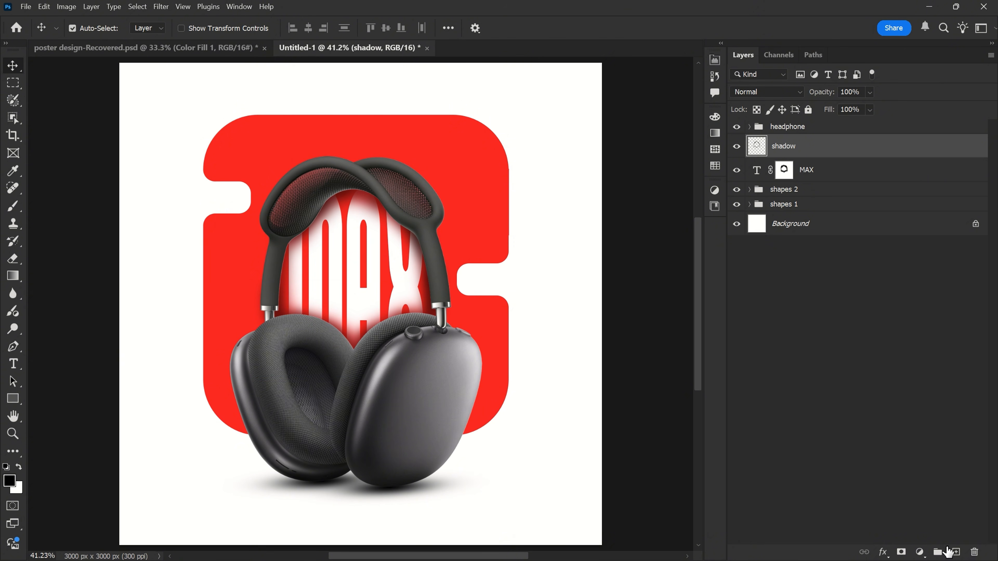
- Add the white text "Airpods" in Arial Regular near the top of the red shape, on a new layer above "shadow"
click(955, 552)
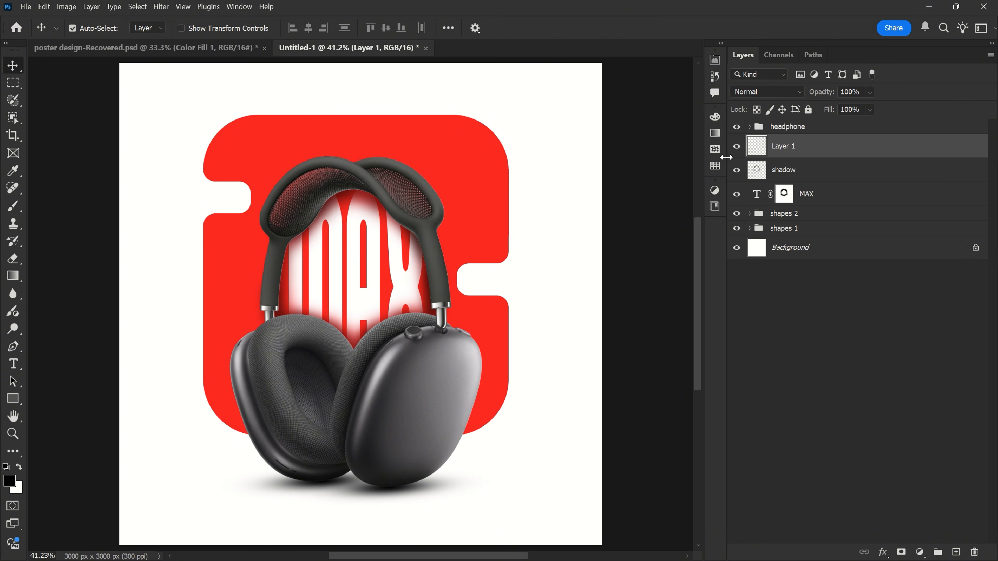
click(13, 364)
click(133, 28)
text(rial)
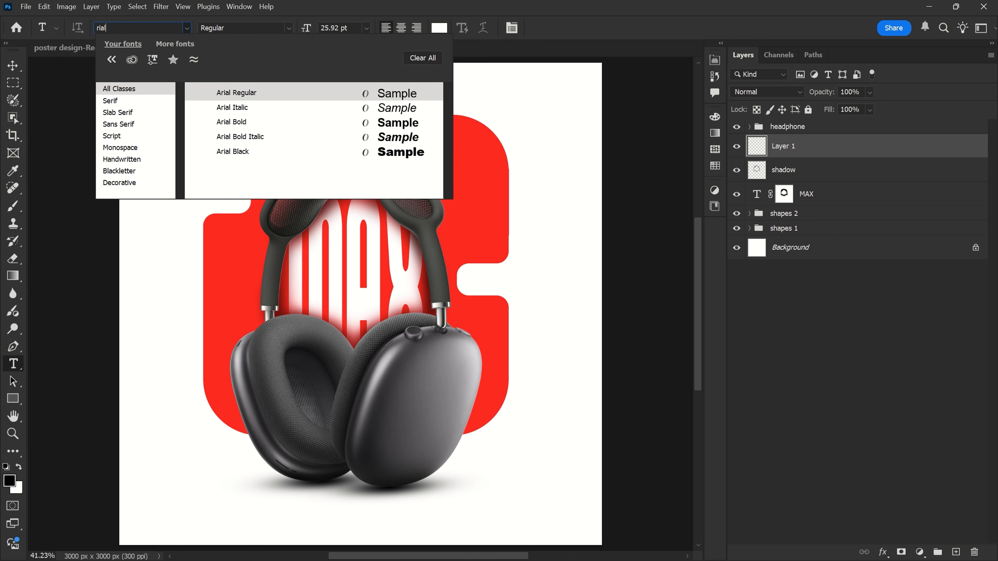
click(246, 97)
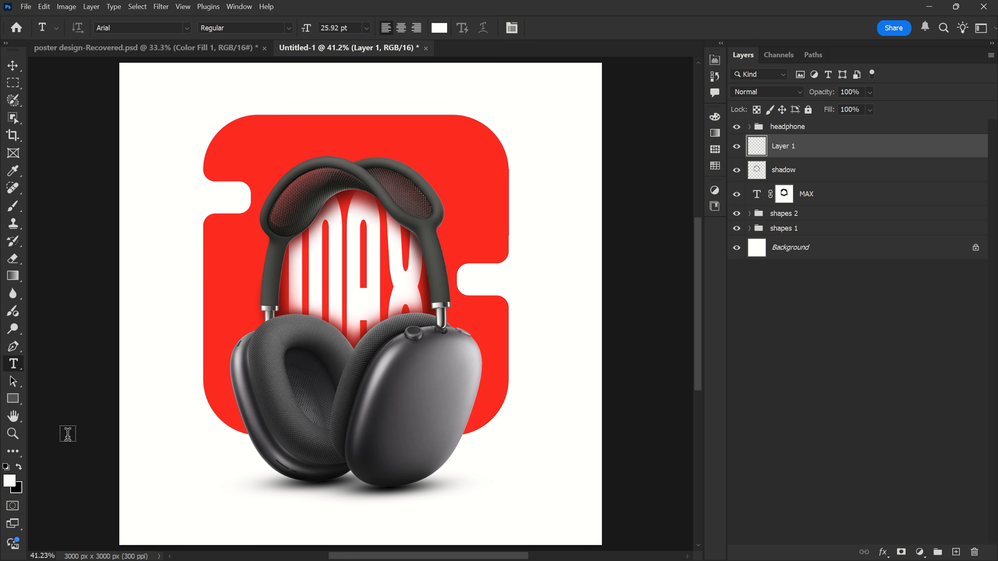
click(308, 145)
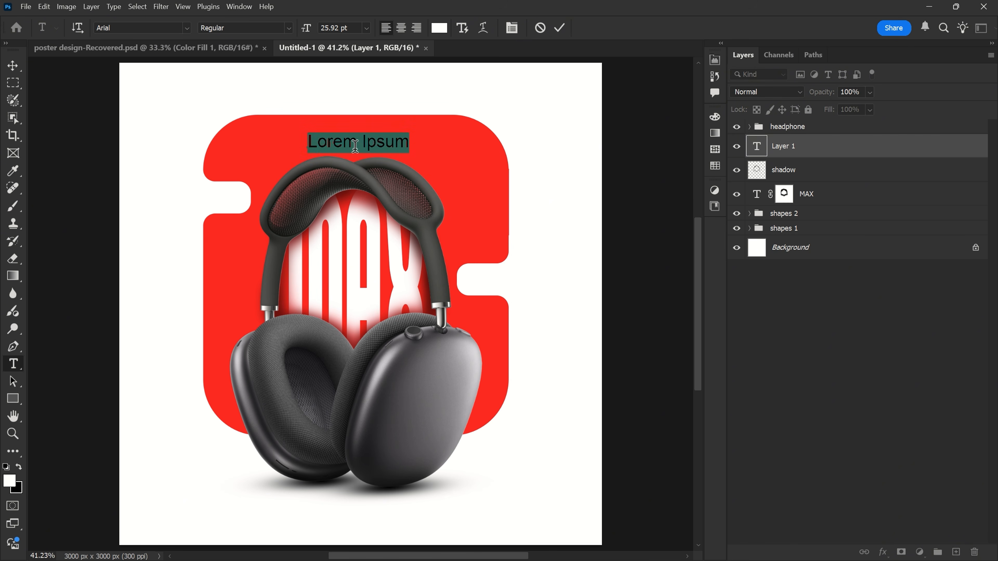
text(Airpods)
click(559, 27)
- Scale the Airpods text to about 294% width and 272% height and position it partly behind the top of the headband
key(ctrl+t)
scroll(354, 136, up, 2)
drag(399, 143, 458, 143)
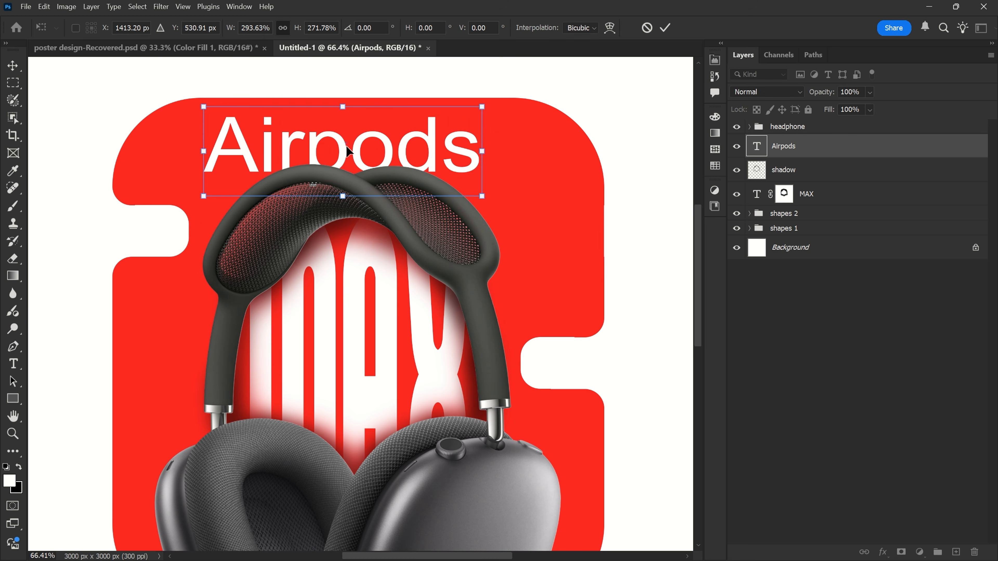
drag(346, 144, 365, 142)
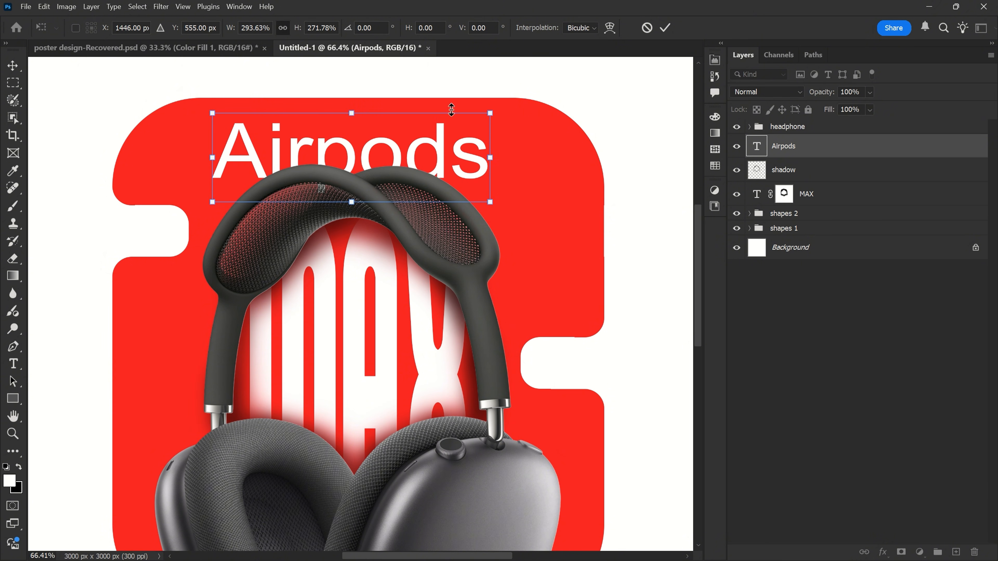
click(665, 28)
scroll(401, 162, up, 2)
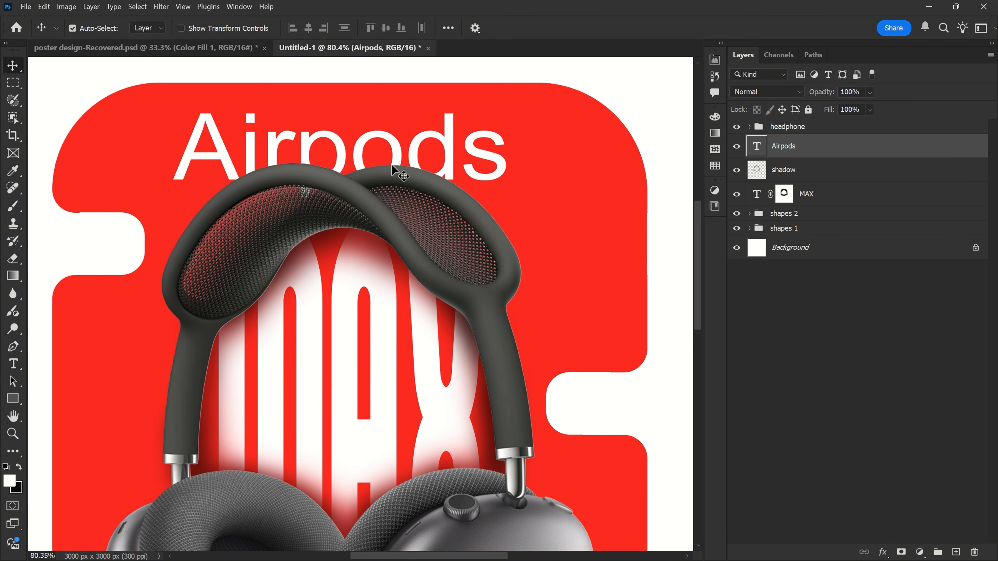
- Duplicate the Airpods text, place the copy above the headphone group, and reduce its text to the letter "p"
key(ctrl+j)
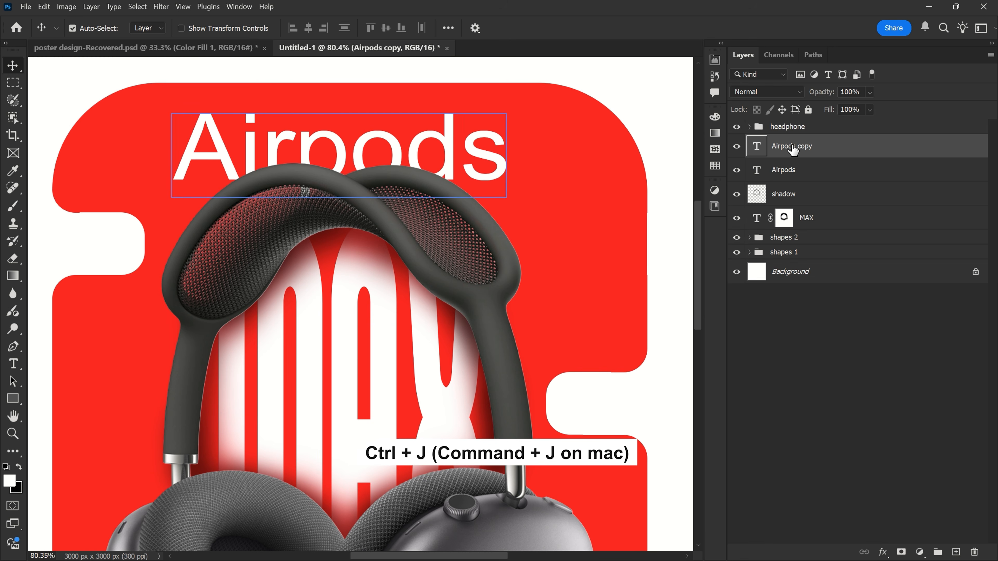
drag(820, 148, 812, 114)
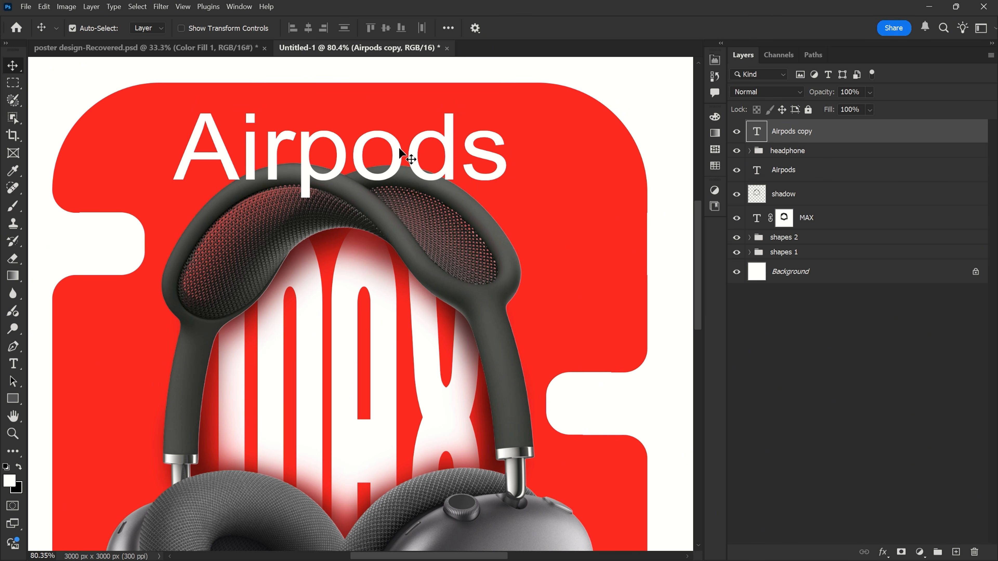
key(t)
drag(308, 156, 184, 157)
key(BackSpace)
key(ctrl+a)
key(BackSpace)
click(560, 27)
- Align the separate "p" exactly over the p of the Airpods text, in front of the headband
key(v)
drag(220, 165, 356, 163)
scroll(326, 167, up, 5)
scroll(326, 165, up, 1)
scroll(328, 169, down, 3)
scroll(329, 175, down, 2)
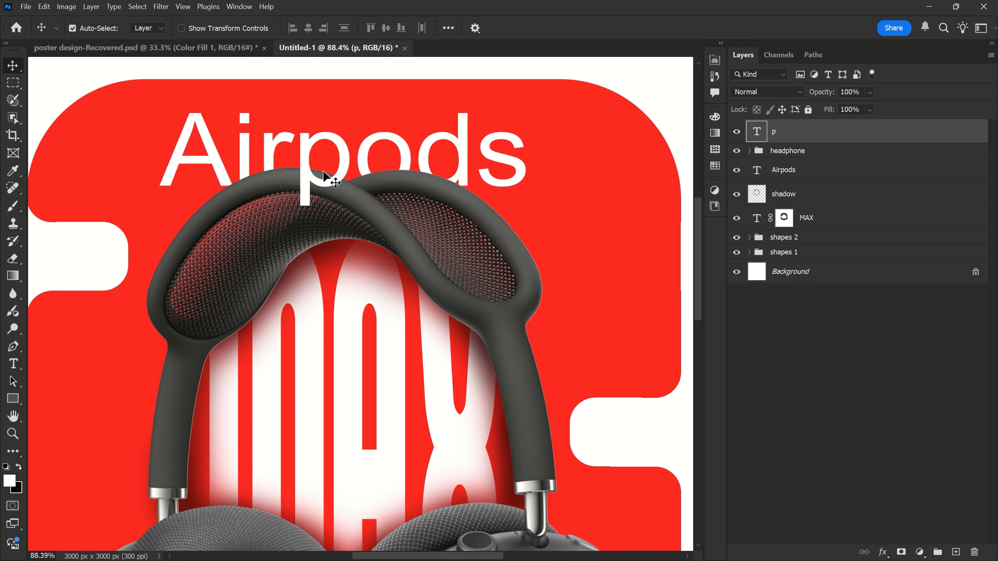
- Add a new layer above the Airpods text and name it "shadow"
click(819, 181)
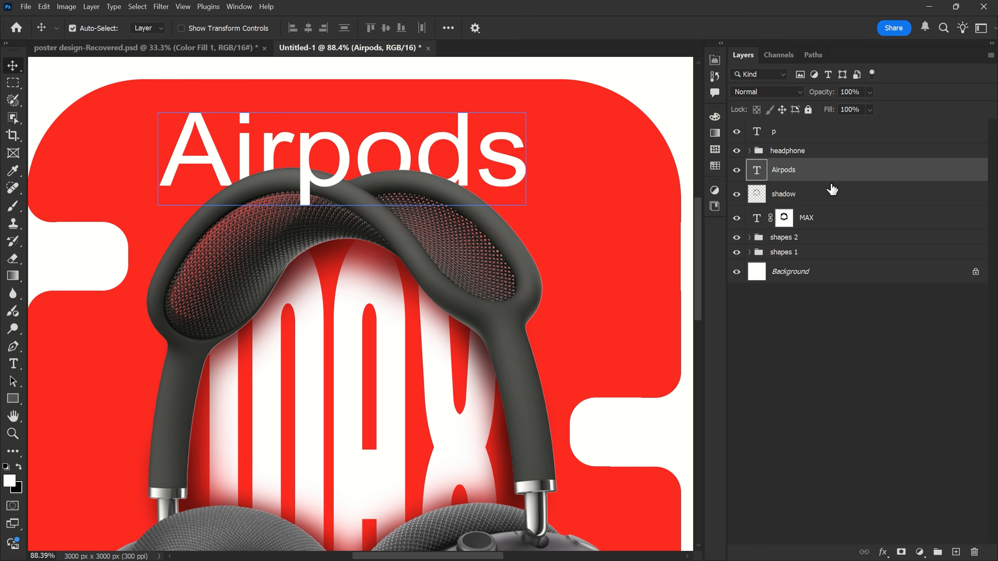
click(956, 552)
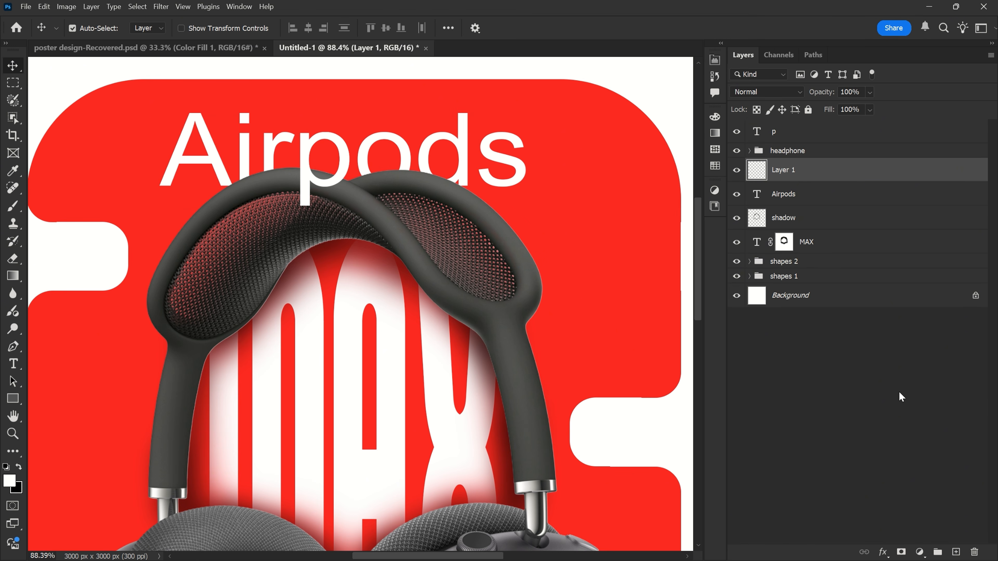
double_click(789, 171)
text(shadow)
key(Return)
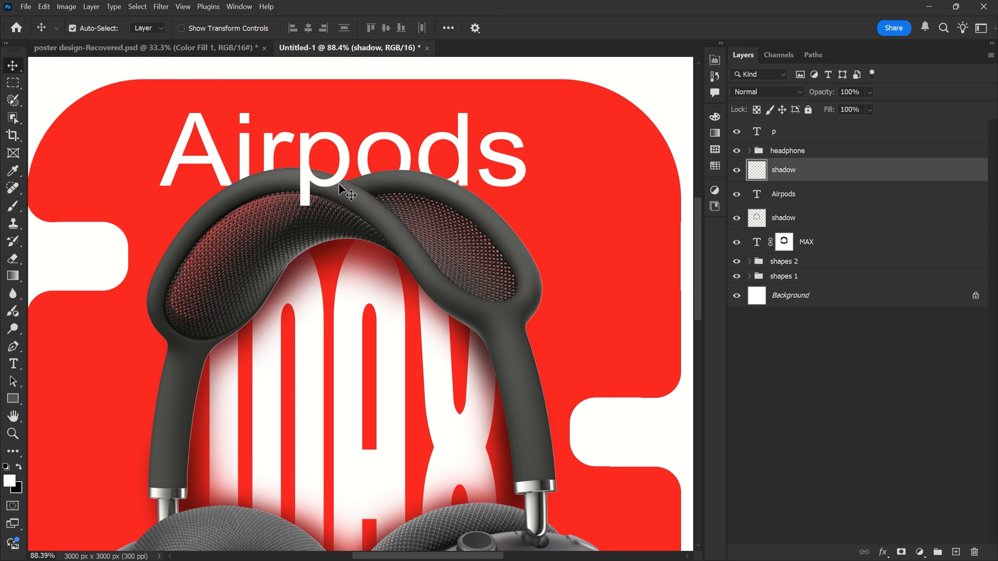
- Paint soft black shading on the upper shadow layer along the headband's top edge, over the bases of the Airpods letters
click(13, 207)
click(59, 202)
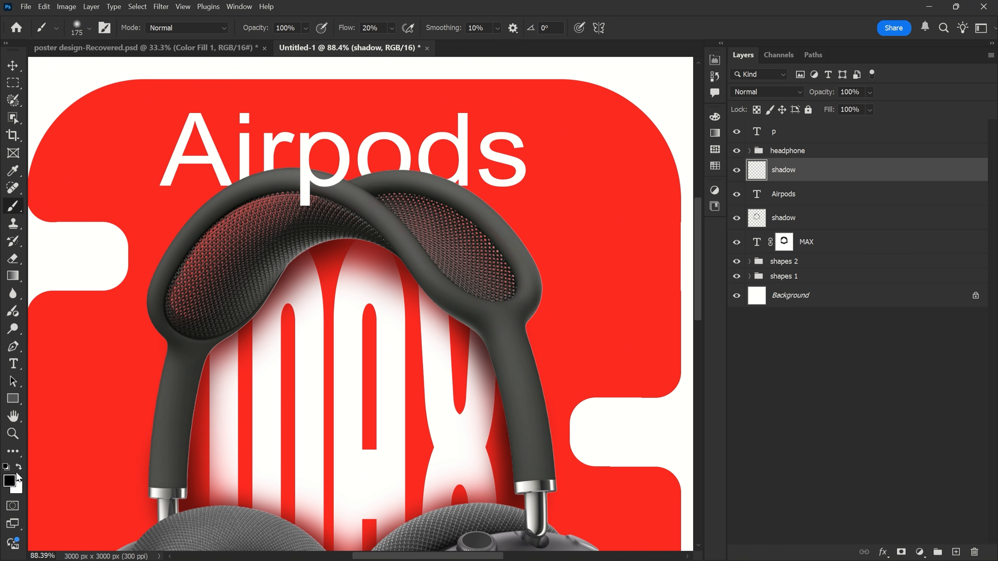
scroll(284, 181, up, 5)
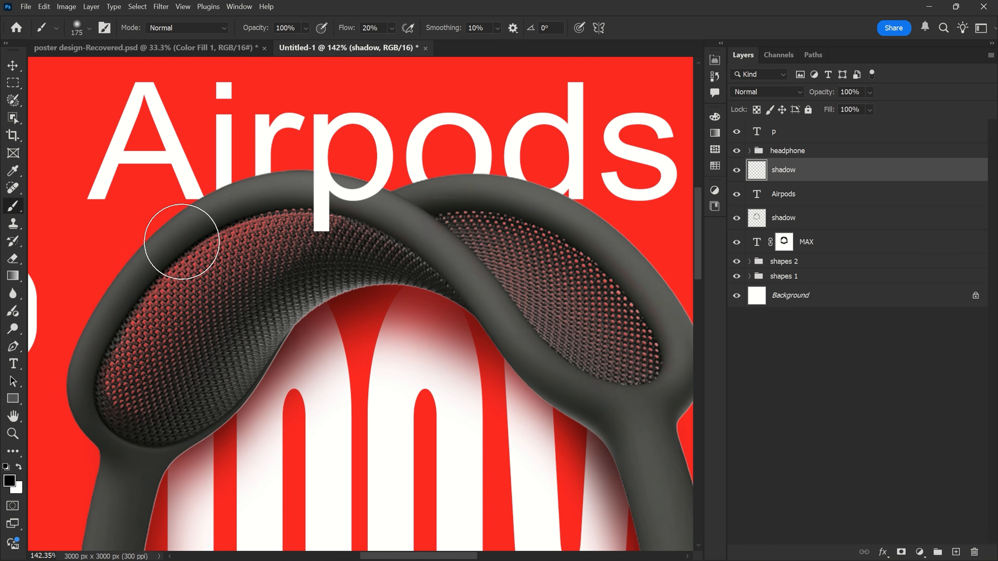
mouse_move(241, 209)
mouse_down()
mouse_move(305, 201)
mouse_move(397, 214)
mouse_move(491, 205)
mouse_move(577, 234)
mouse_move(598, 256)
mouse_move(443, 201)
mouse_move(287, 211)
mouse_move(347, 200)
mouse_move(577, 218)
mouse_move(584, 250)
mouse_up()
scroll(258, 207, down, 2)
- Scale the Airpods text and the separate "p" together to about 101% and move them slightly up
key(v)
click(801, 194)
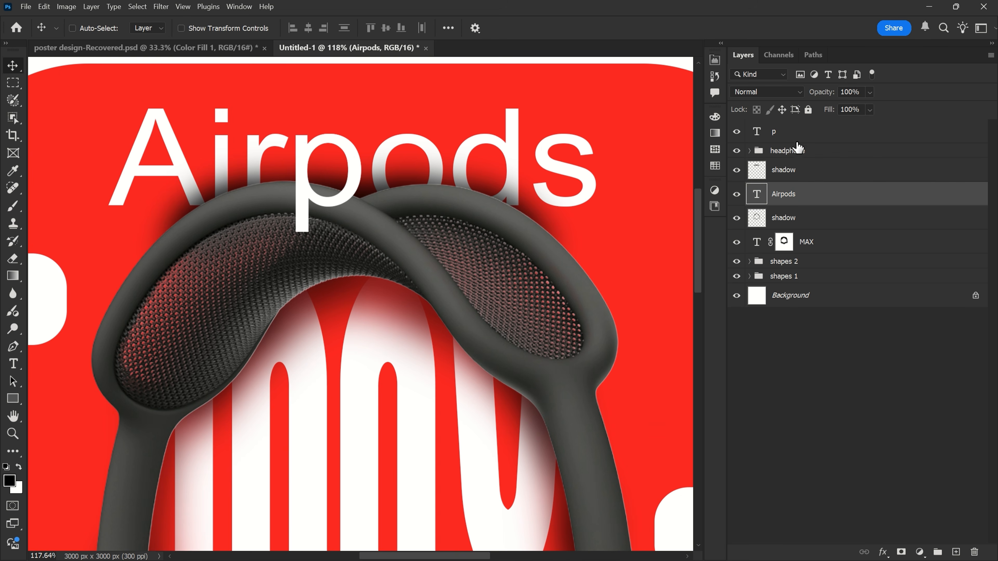
ctrl+click(795, 134)
key(ctrl+t)
drag(346, 197, 347, 204)
drag(351, 114, 351, 112)
drag(365, 173, 366, 156)
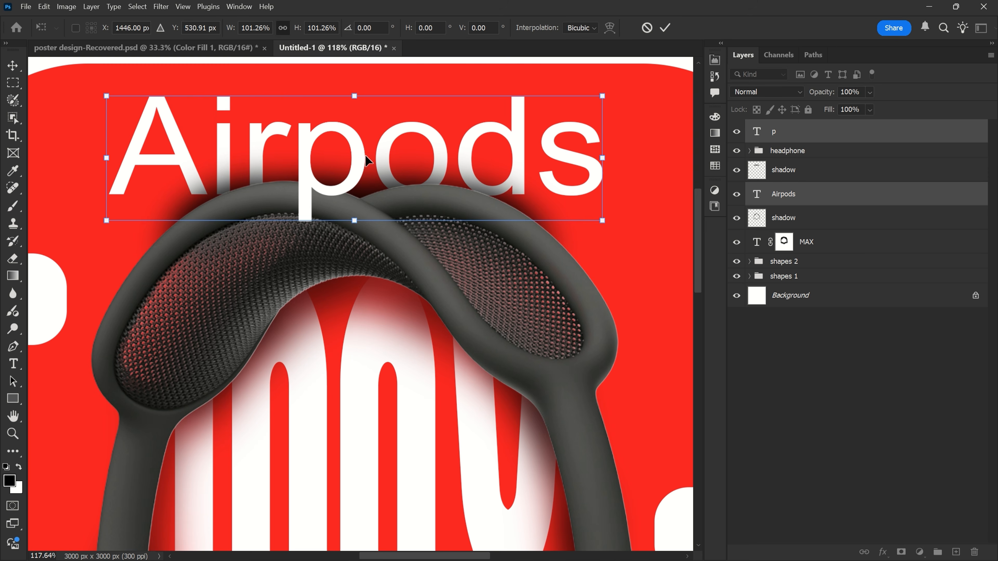
click(665, 28)
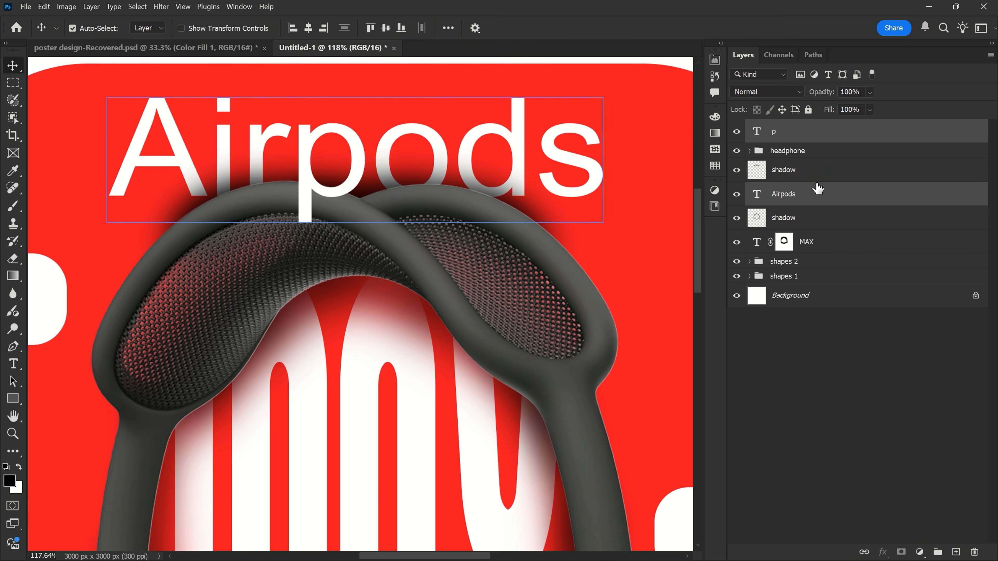
- Add a layer mask to the upper shadow layer and paint it black above the headband to soften the shading over the letters
click(807, 177)
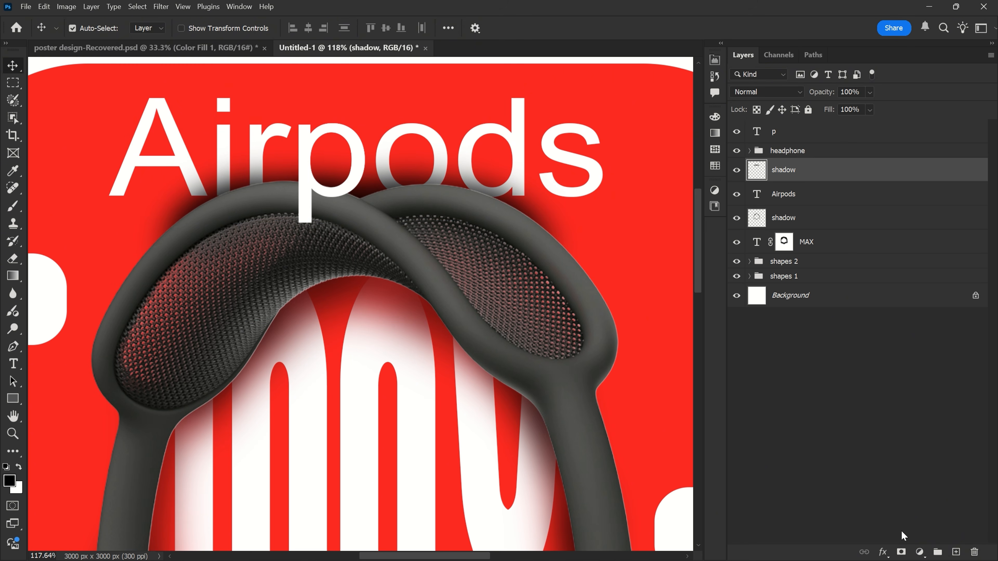
click(902, 553)
click(13, 206)
click(18, 467)
click(18, 468)
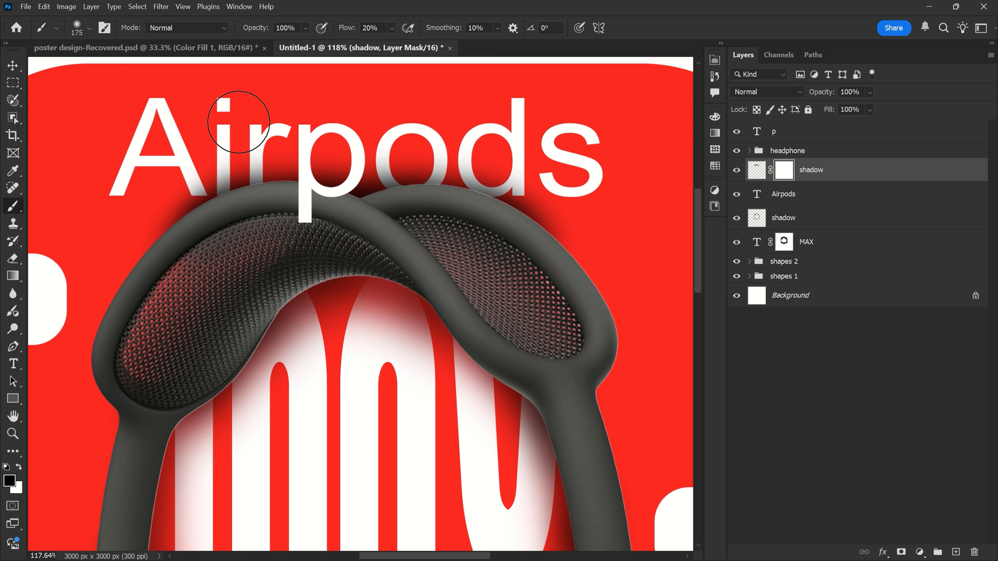
mouse_move(305, 125)
mouse_down()
mouse_move(437, 126)
mouse_move(544, 183)
mouse_up()
scroll(349, 177, down, 4)
scroll(354, 171, up, 4)
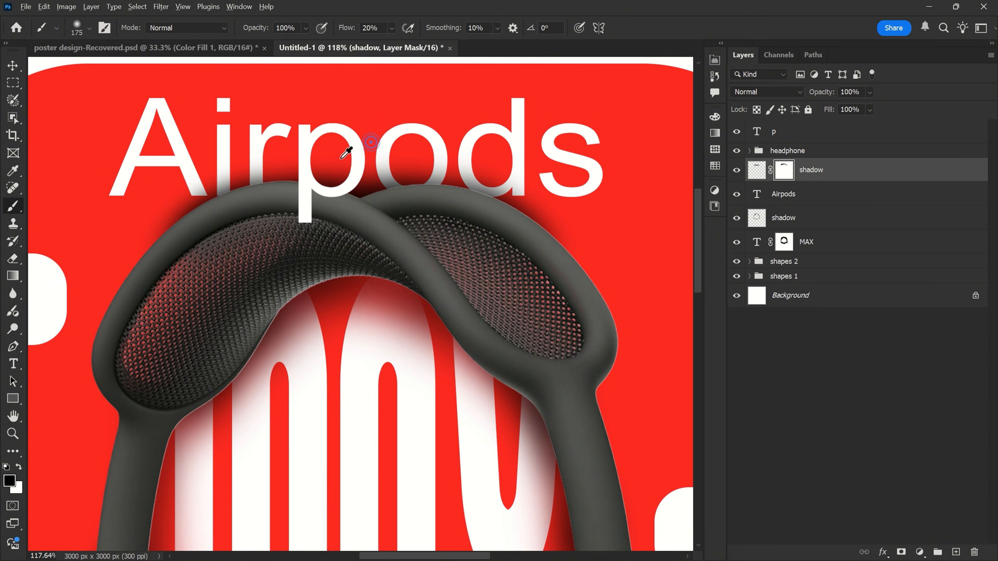
scroll(356, 151, down, 4)
key(v)
scroll(383, 138, down, 5)
click(629, 120)
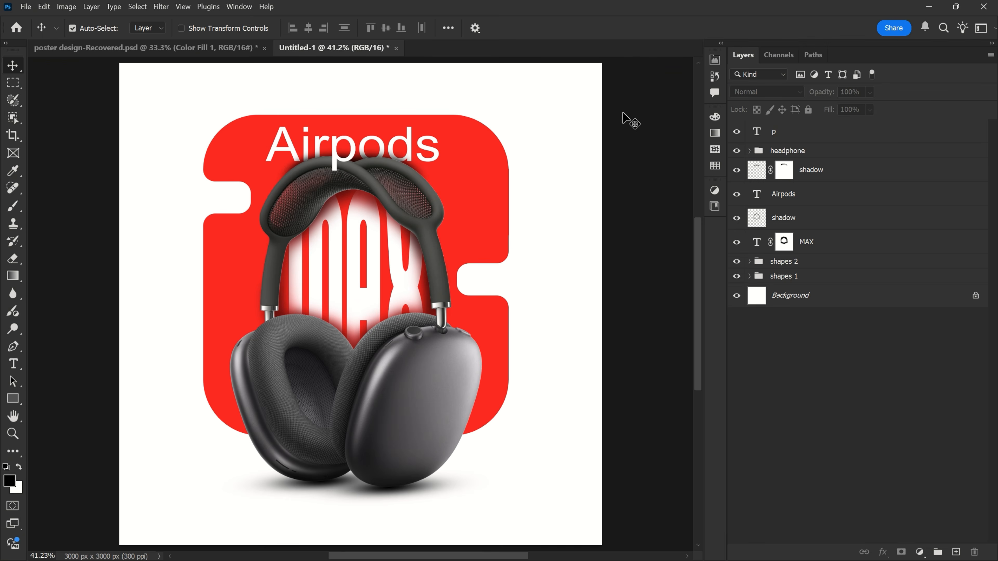
- Place the "apple logo" image as an embedded object in the poster
click(25, 7)
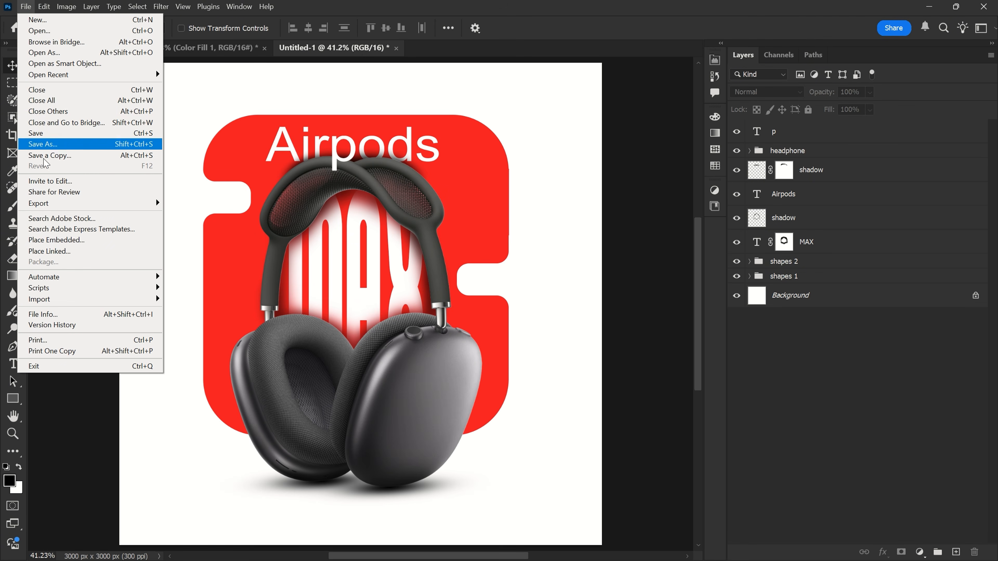
click(55, 240)
click(256, 130)
click(255, 126)
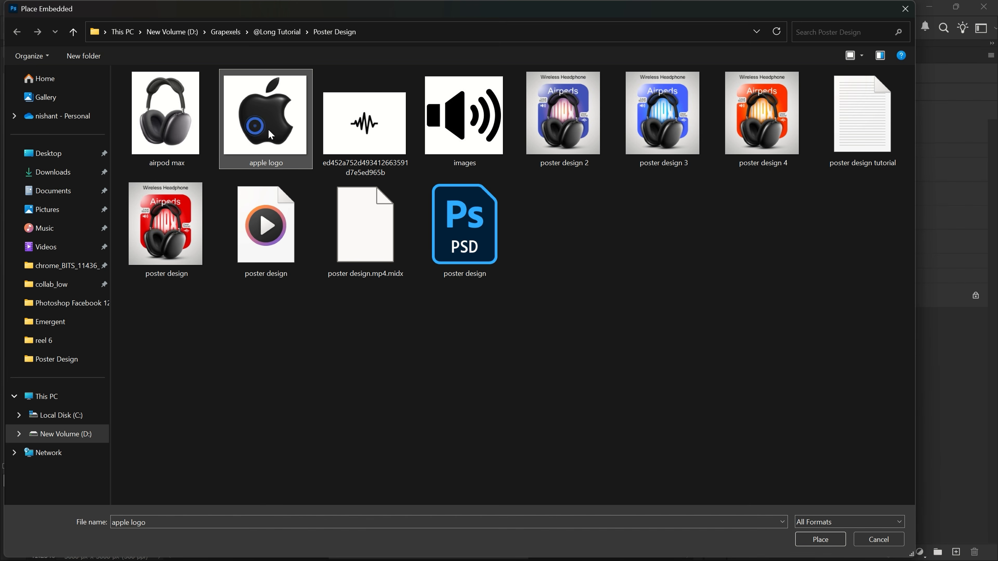
click(810, 538)
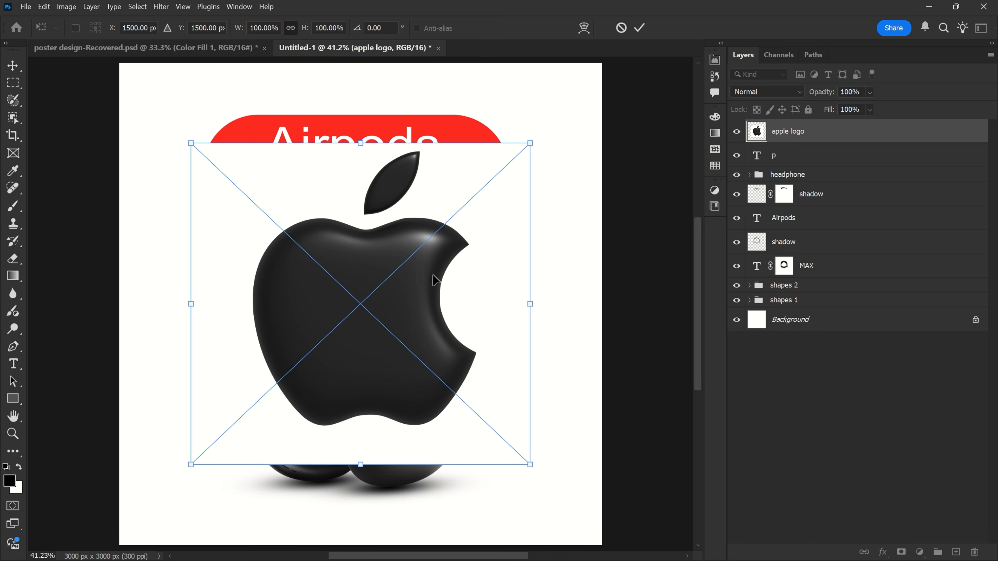
click(638, 25)
- Select the apple shape, create a white (ffffff) Solid Color fill from it, and delete the placed apple logo layer
click(13, 118)
click(59, 131)
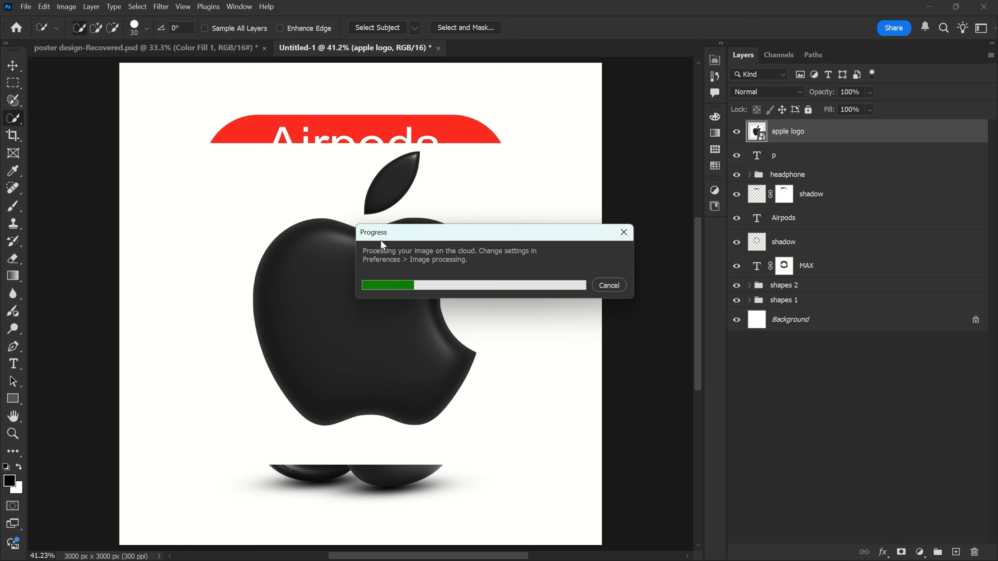
click(920, 552)
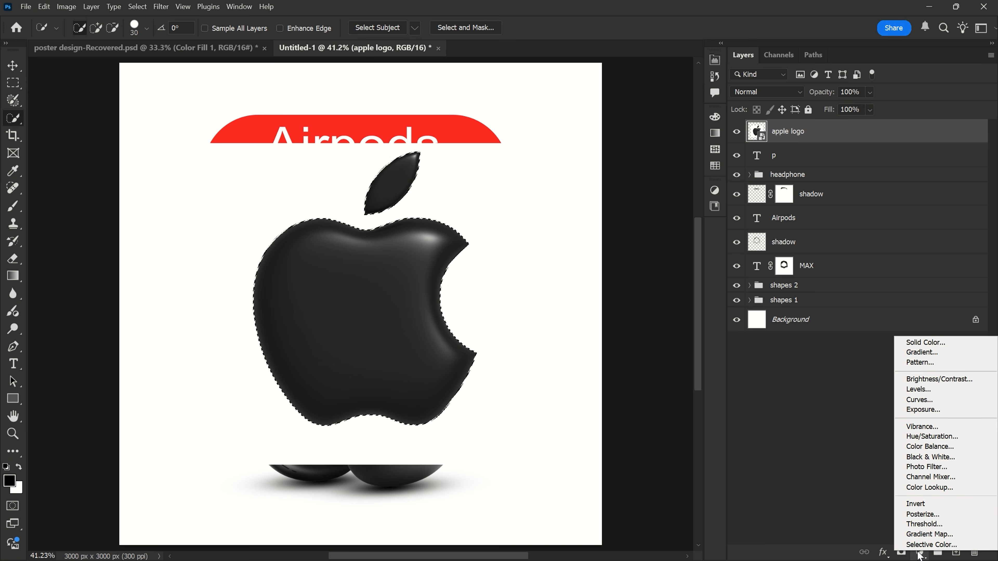
click(902, 344)
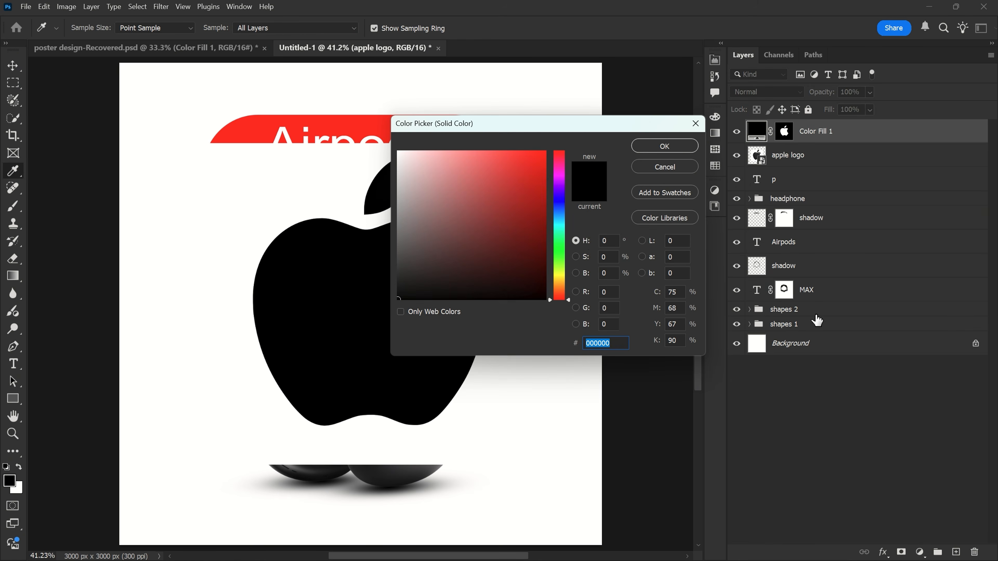
click(380, 147)
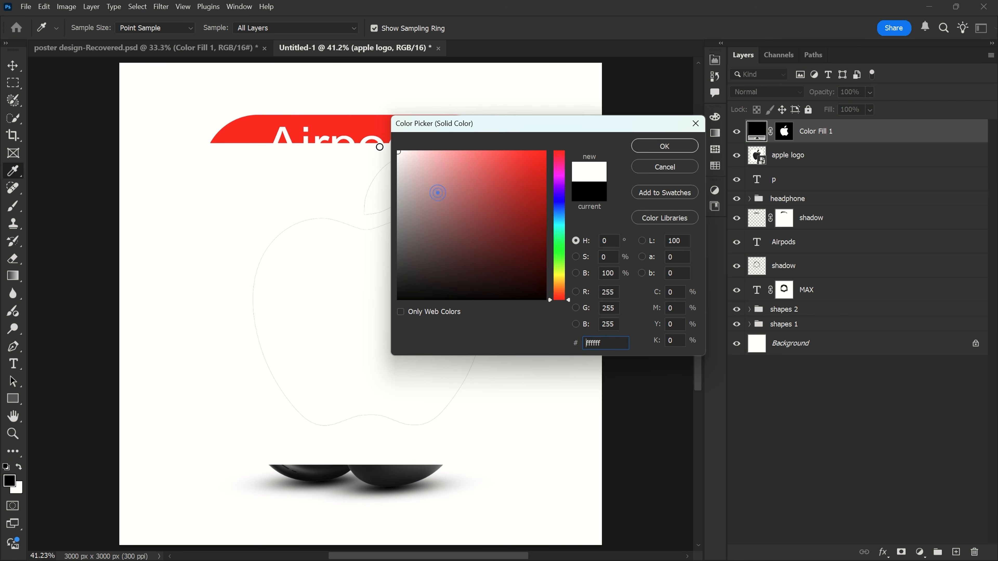
click(664, 148)
drag(827, 164, 972, 551)
- Scale the white apple down and center it inside the "o" of the Airpods text
key(ctrl+t)
click(646, 27)
key(v)
click(382, 257)
key(ctrl+t)
drag(370, 154, 370, 347)
drag(373, 381, 370, 145)
drag(368, 108, 379, 134)
scroll(369, 154, up, 6)
scroll(379, 134, up, 7)
drag(381, 92, 382, 88)
drag(381, 132, 376, 129)
drag(375, 83, 375, 91)
key(Return)
scroll(379, 136, down, 1)
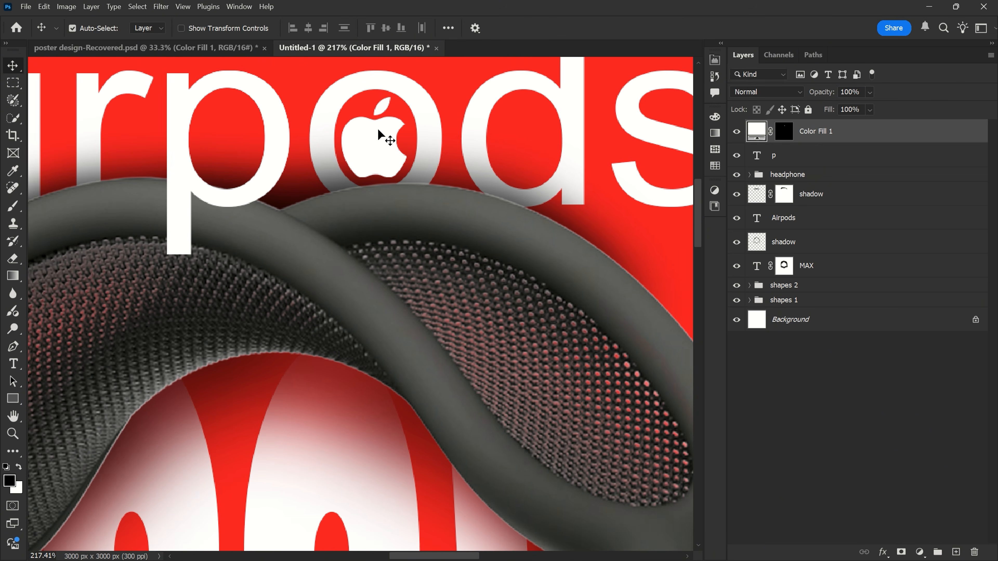
- Move the white apple fill layer between the upper shadow layer and the Airpods text layer
drag(844, 136, 818, 201)
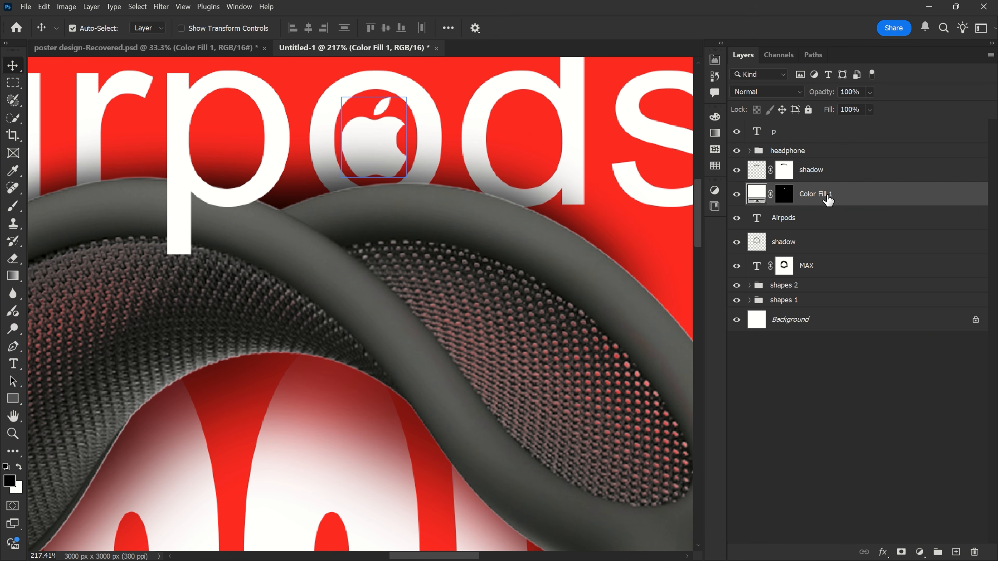
drag(370, 185, 371, 186)
key(ctrl+0)
- Place the "images" speaker icon as an embedded object above the "p" layer and rasterize it
click(26, 7)
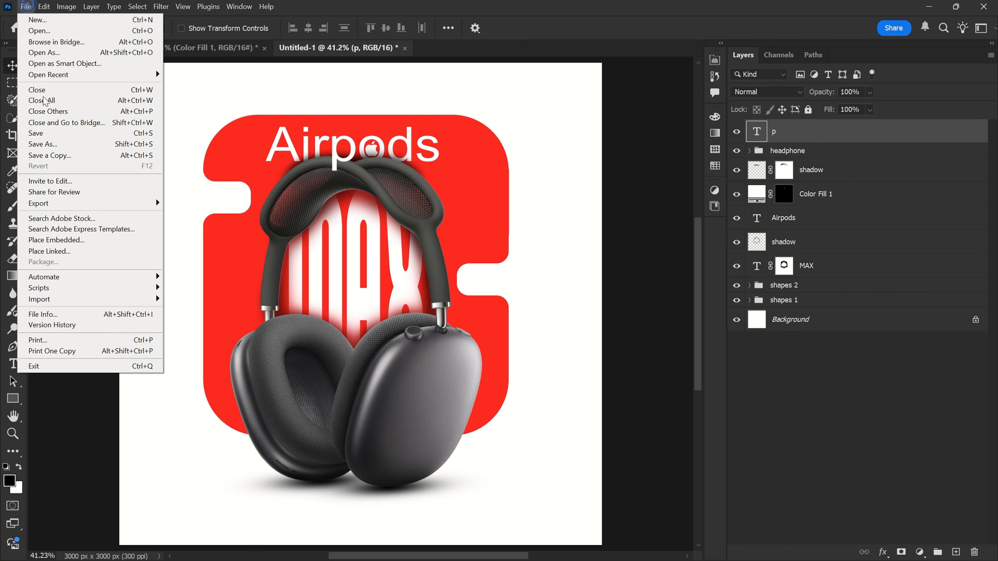
click(59, 217)
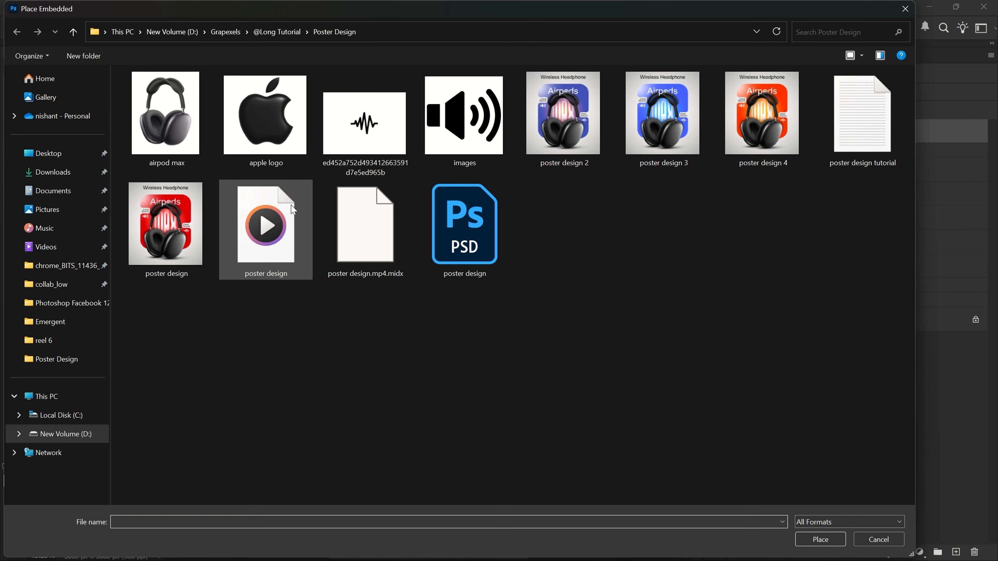
click(471, 114)
click(840, 539)
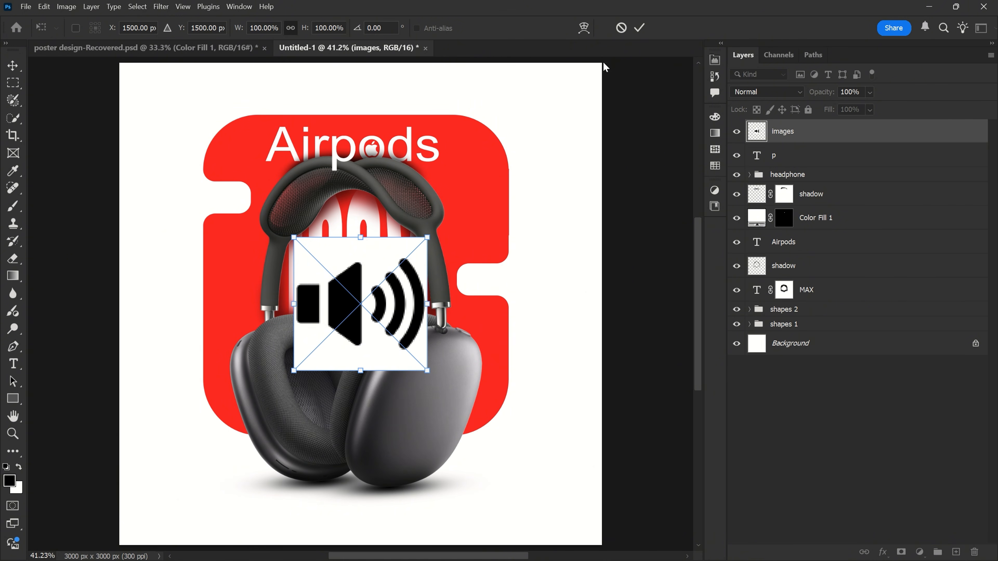
click(641, 28)
right_click(819, 138)
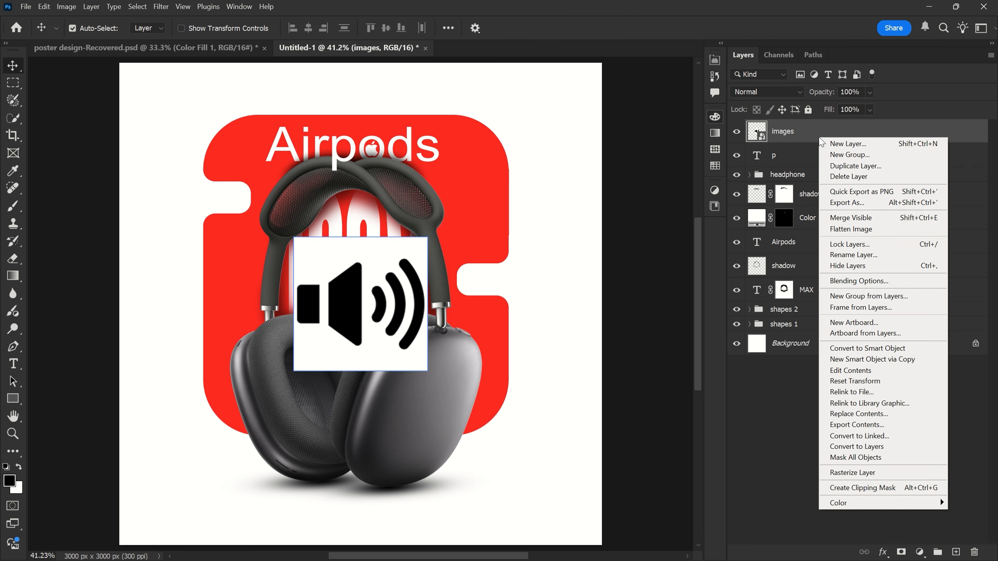
click(850, 474)
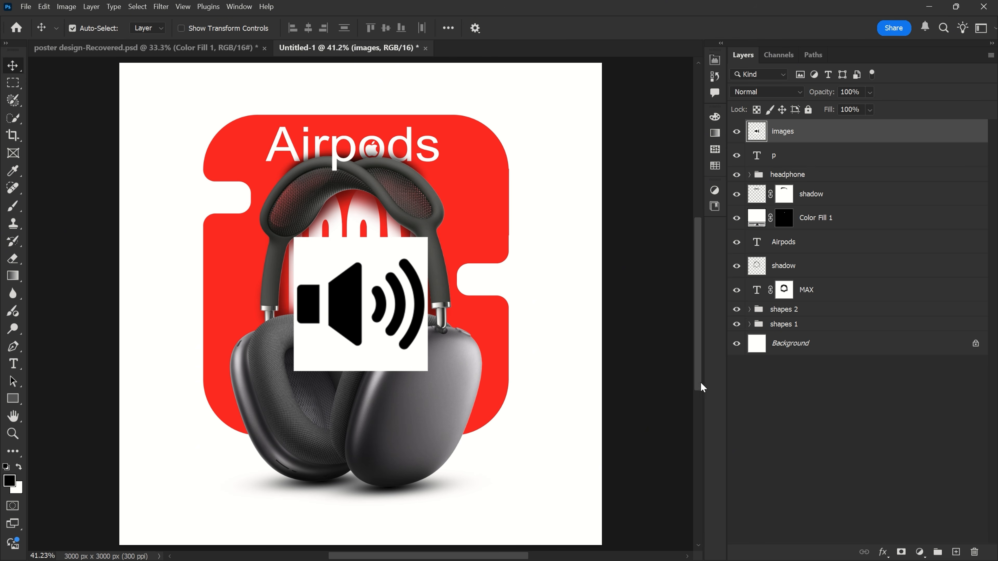
- Select all black parts of the speaker icon with the Magic Wand and the Similar command
right_click(12, 119)
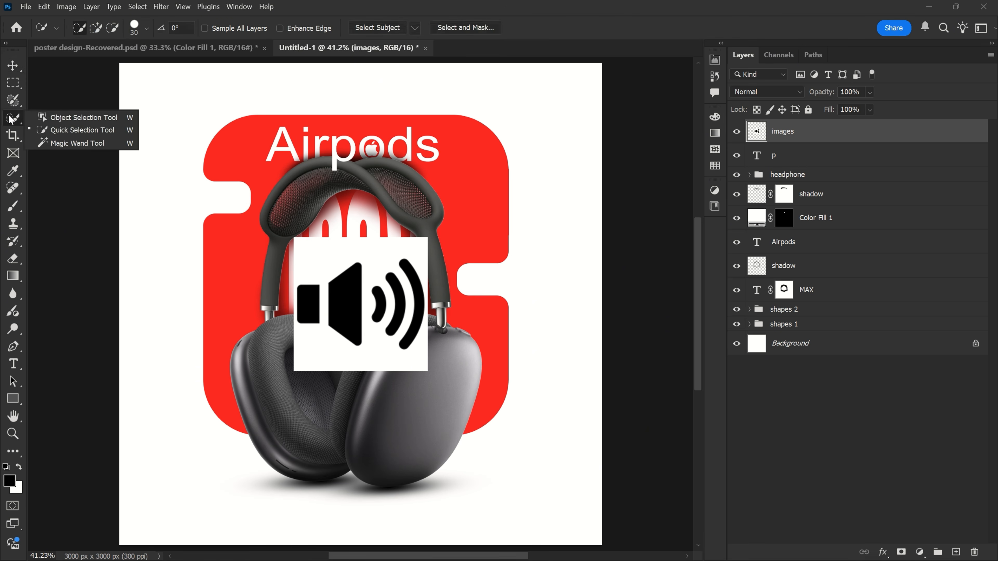
click(68, 142)
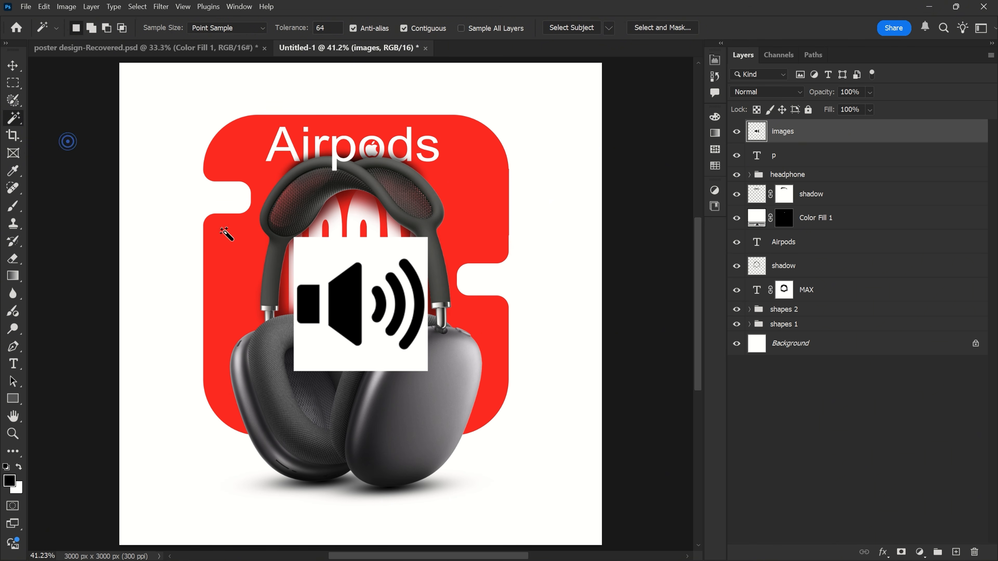
right_click(338, 304)
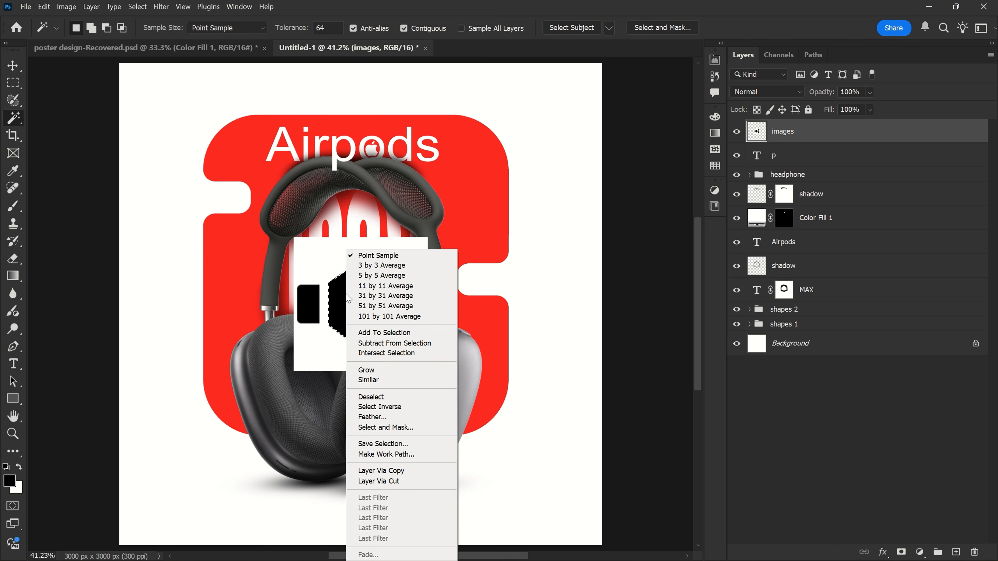
click(371, 377)
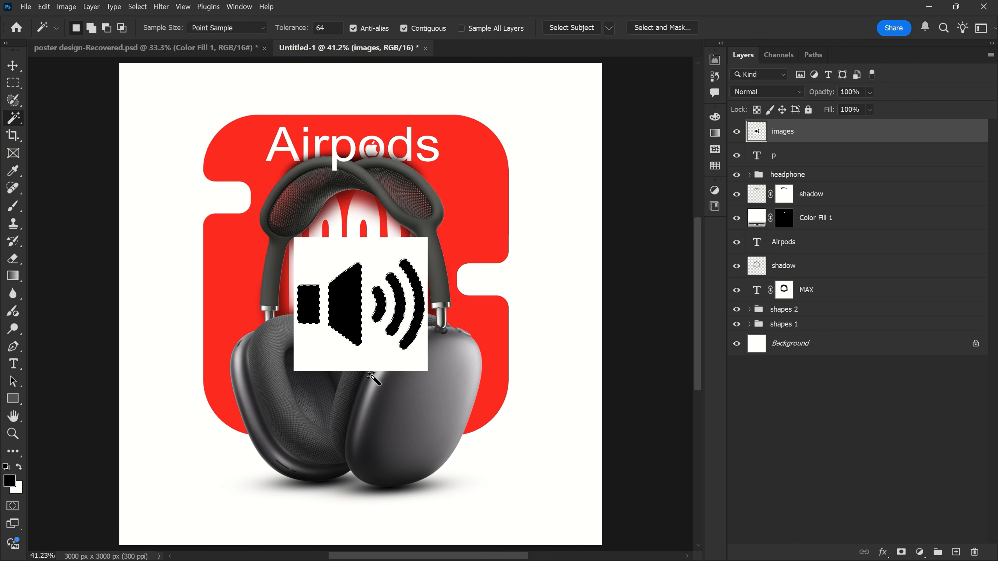
- Fill the selected speaker shape with a white (ffffff) Solid Color layer and delete the rasterized "images" layer
click(924, 550)
click(917, 343)
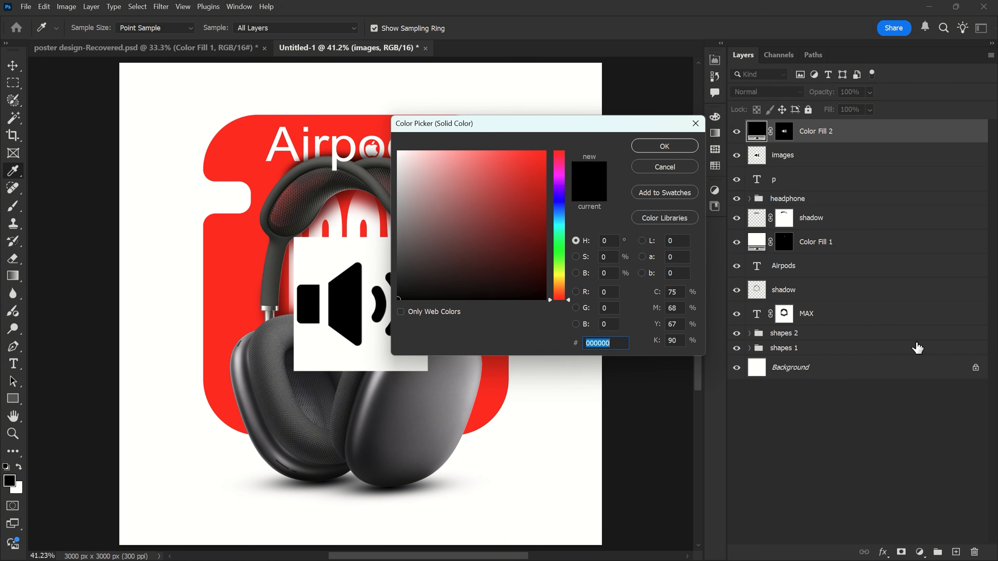
text(ffffff)
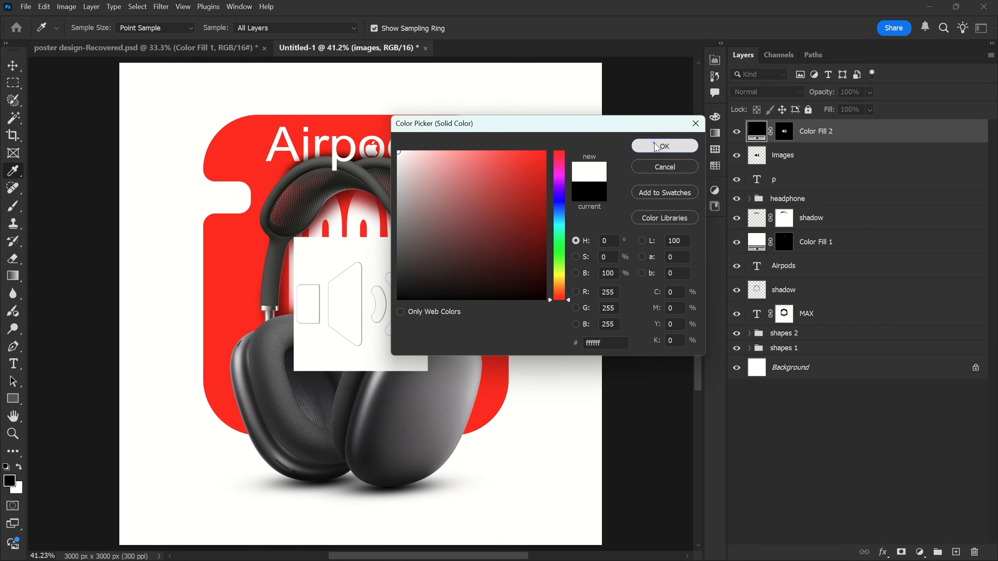
click(655, 146)
drag(814, 165, 972, 551)
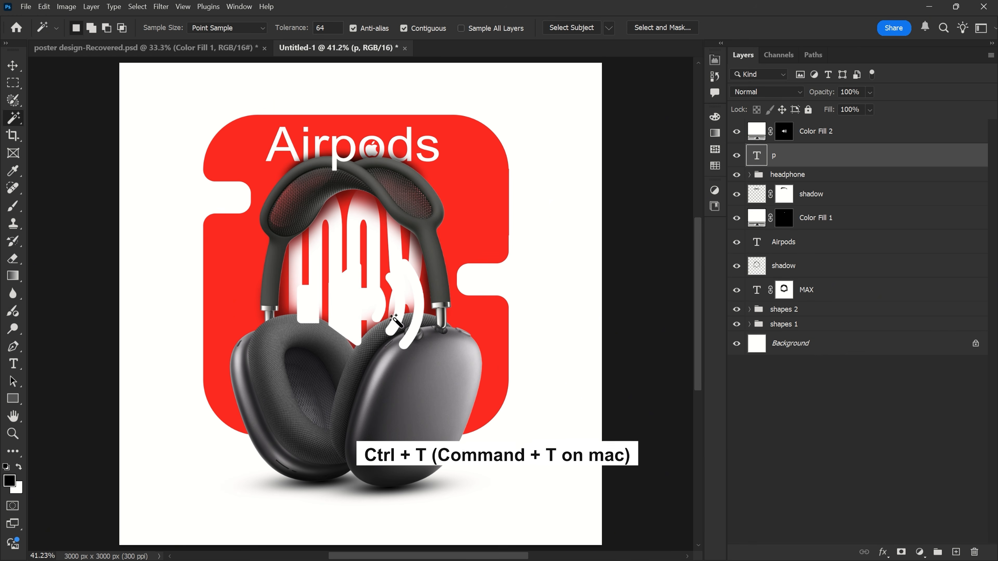
- Scale the white speaker icon down to 18.66% and place it just below the red shape's left notch
key(v)
drag(359, 307, 235, 279)
key(ctrl+t)
mouse_move(236, 230)
mouse_down()
mouse_move(237, 295)
mouse_move(232, 226)
mouse_up()
scroll(238, 237, up, 7)
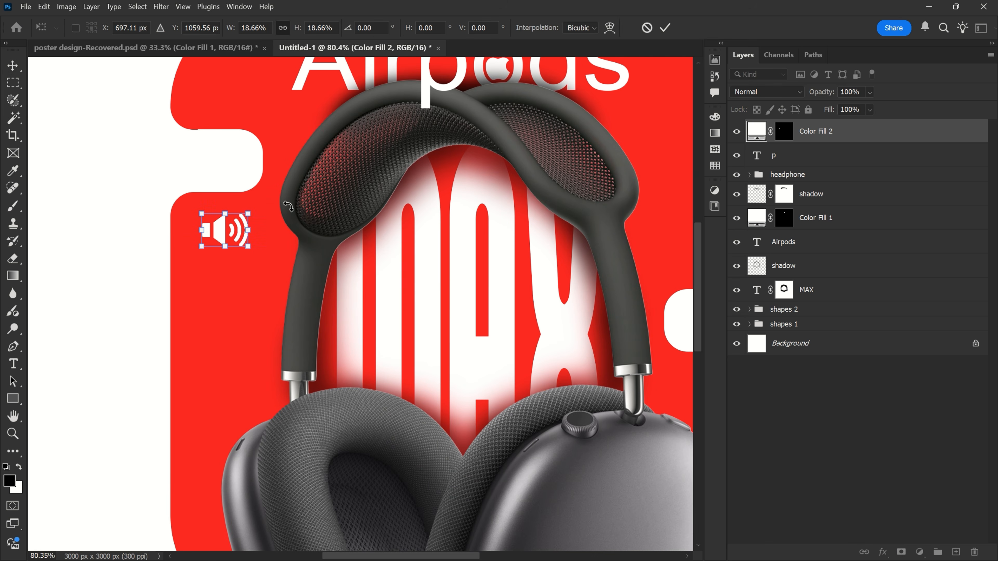
click(665, 27)
scroll(185, 208, down, 4)
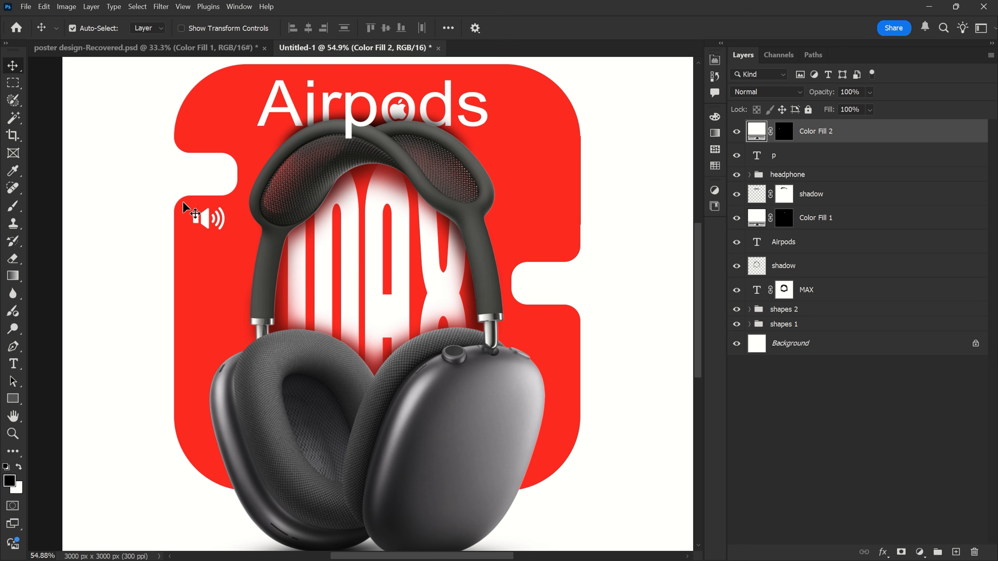
click(26, 7)
click(59, 242)
click(365, 118)
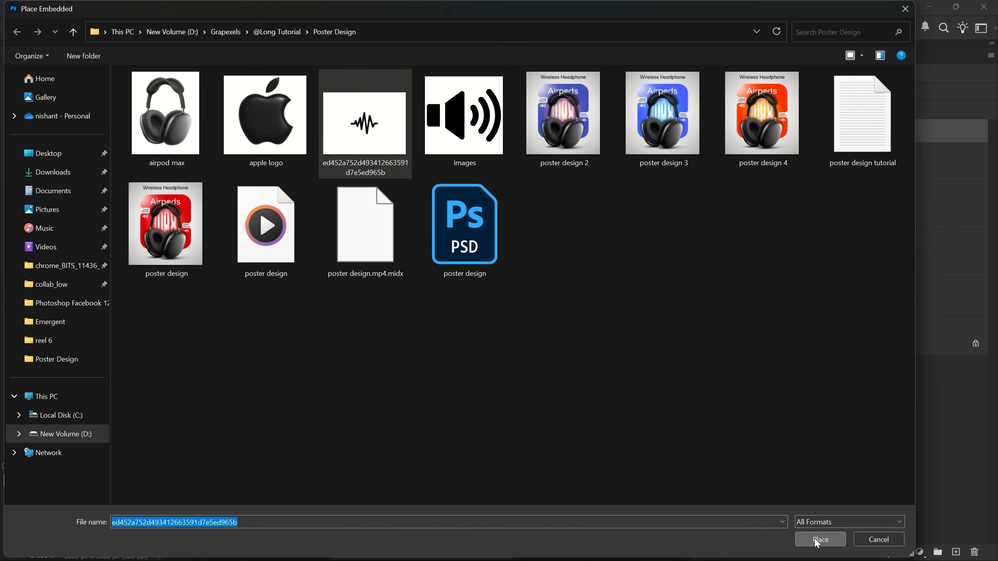
click(822, 537)
key(Return)
right_click(900, 130)
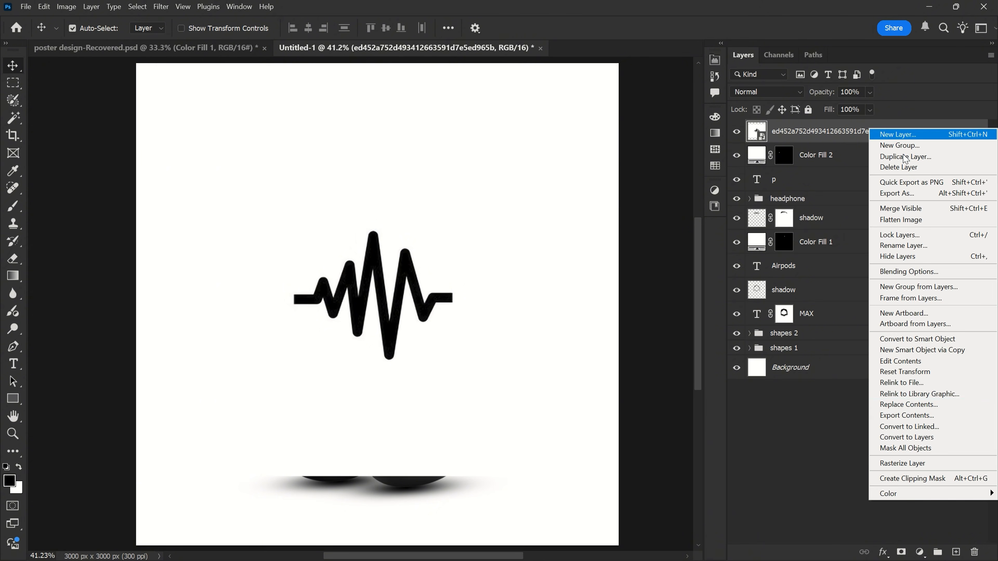
click(900, 464)
- Select the black sound wave with the Magic Wand, fill it with a white Solid Color layer, and delete the image layer
key(w)
click(372, 261)
click(919, 553)
click(922, 345)
drag(443, 189, 375, 134)
click(664, 147)
drag(896, 157, 974, 551)
- Scale the white sound wave to about 15% width and 13% height and place it just below the red shape's right notch
key(v)
scroll(399, 294, up, 4)
ctrl+click(405, 293)
key(ctrl+t)
drag(363, 201, 364, 321)
drag(362, 352, 558, 312)
scroll(562, 309, up, 5)
drag(530, 239, 529, 341)
drag(536, 377, 545, 327)
drag(539, 290, 528, 324)
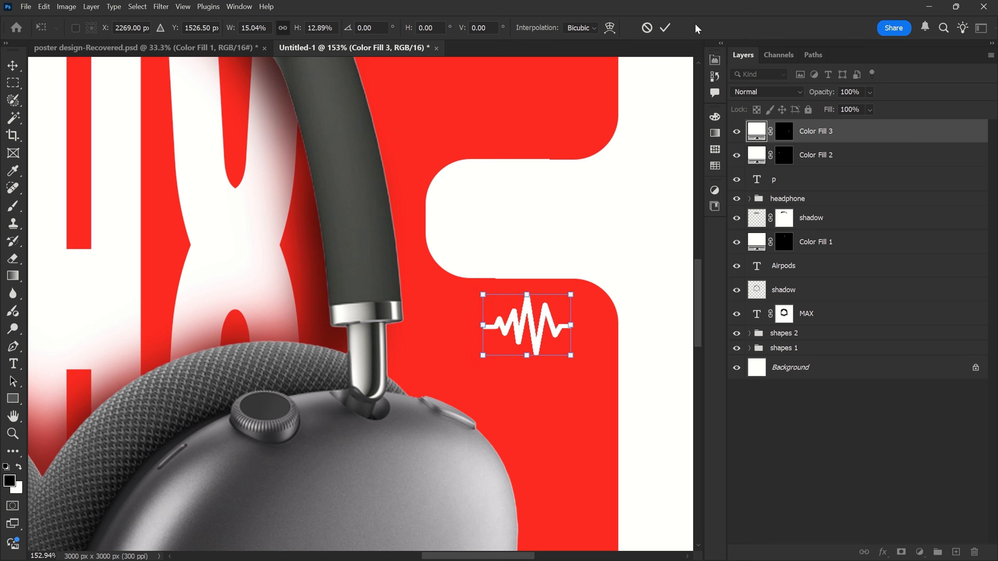
key(Return)
key(ctrl+0)
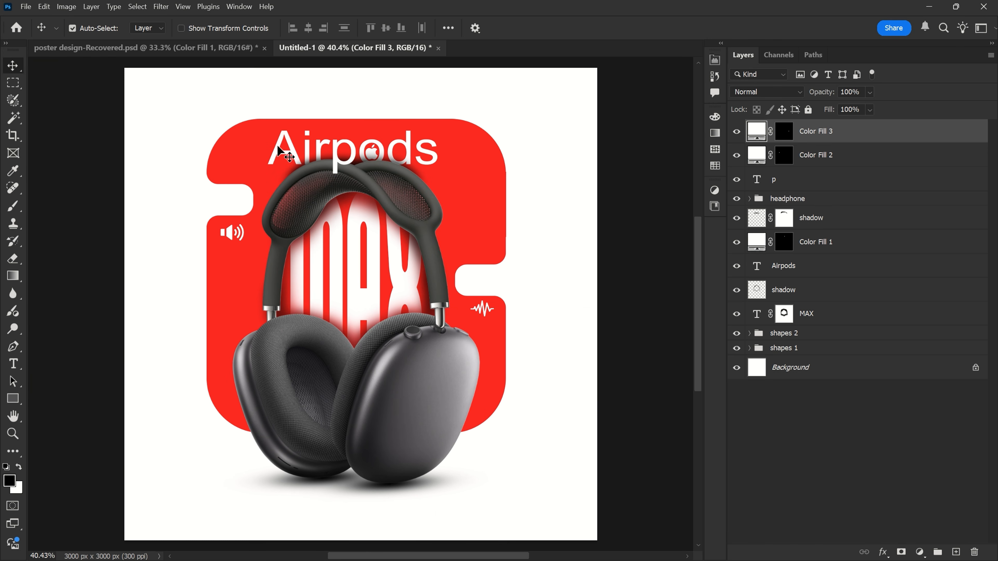
- Add the two-line text "Loud Sound" in black Arial Regular at 25.92 pt, right-aligned, near the left notch
click(17, 366)
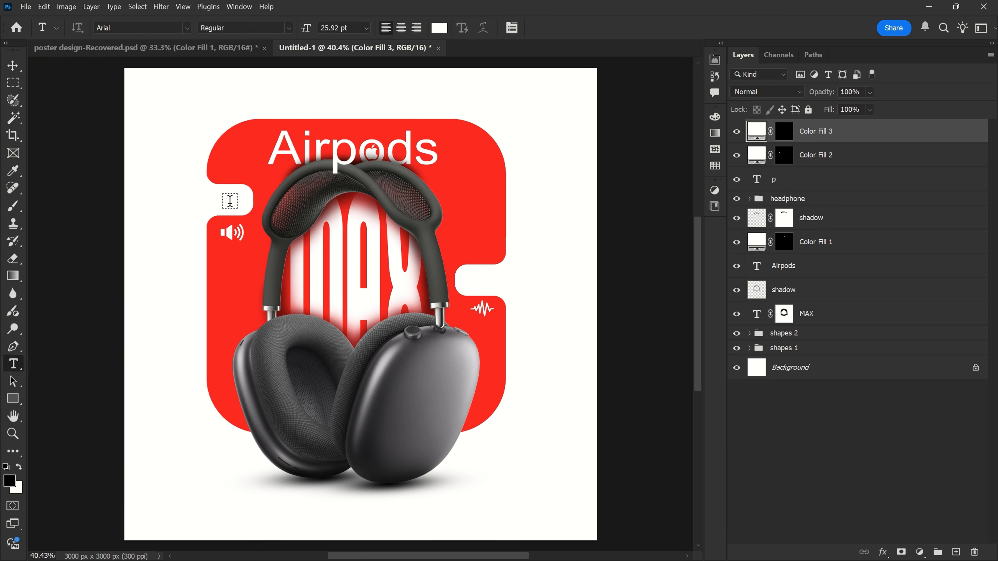
click(203, 201)
click(439, 29)
drag(410, 221, 398, 304)
click(657, 149)
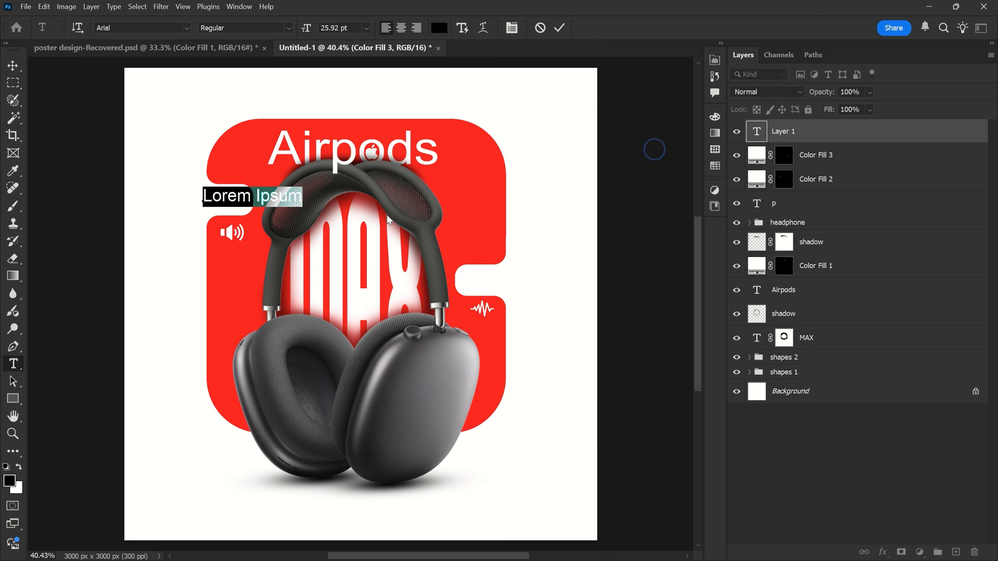
scroll(238, 212, up, 3)
text(Loud)
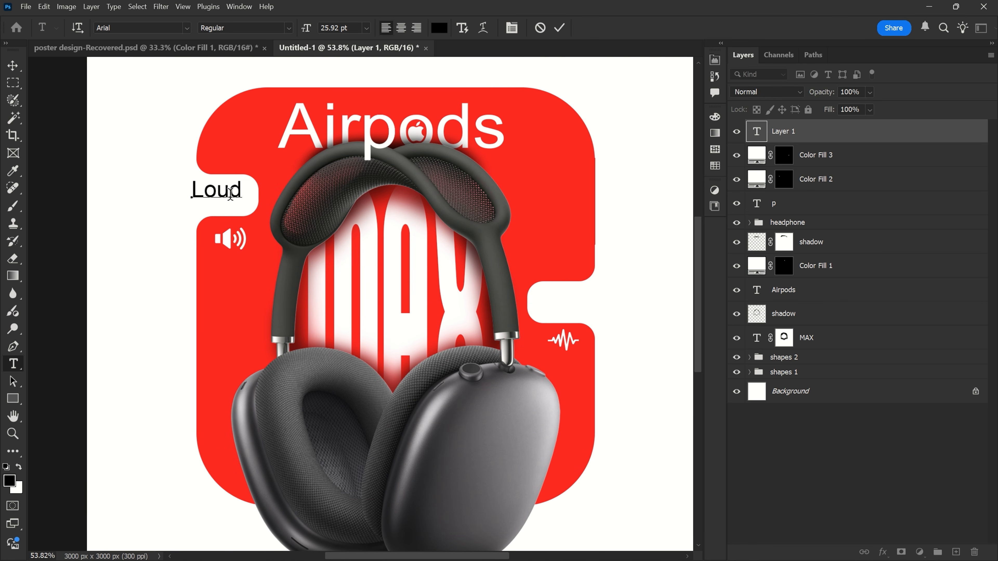
scroll(233, 212, up, 4)
key(ctrl+a)
click(416, 28)
click(560, 28)
- Move the "Loud Sound" text into the left notch and scale it down to 70.39%
drag(177, 173, 262, 157)
scroll(220, 175, up, 4)
key(ctrl+t)
drag(138, 129, 179, 163)
drag(244, 180, 237, 173)
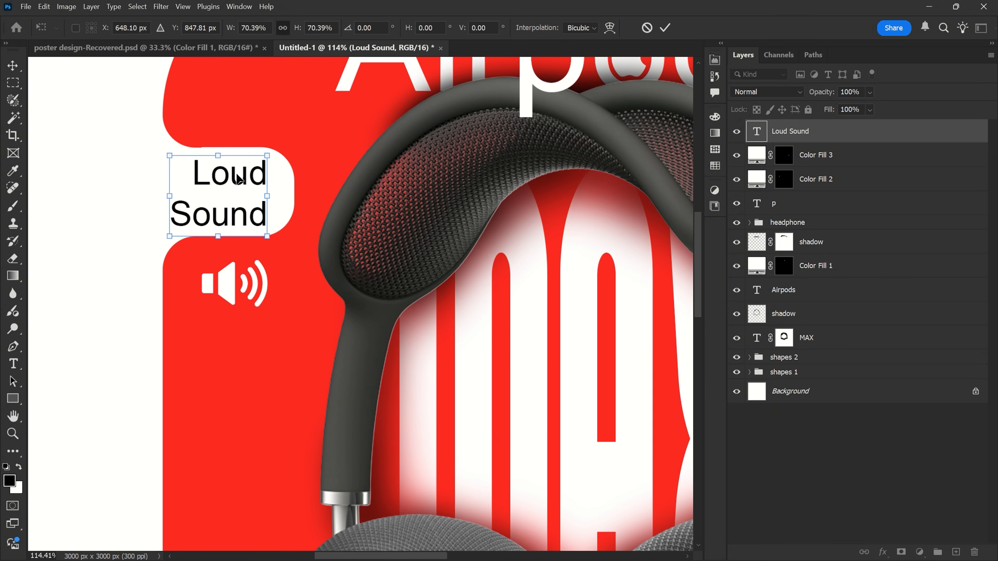
key(Return)
- Set the leading of the "Loud Sound" text to 16 pt
click(237, 184)
key(ctrl+a)
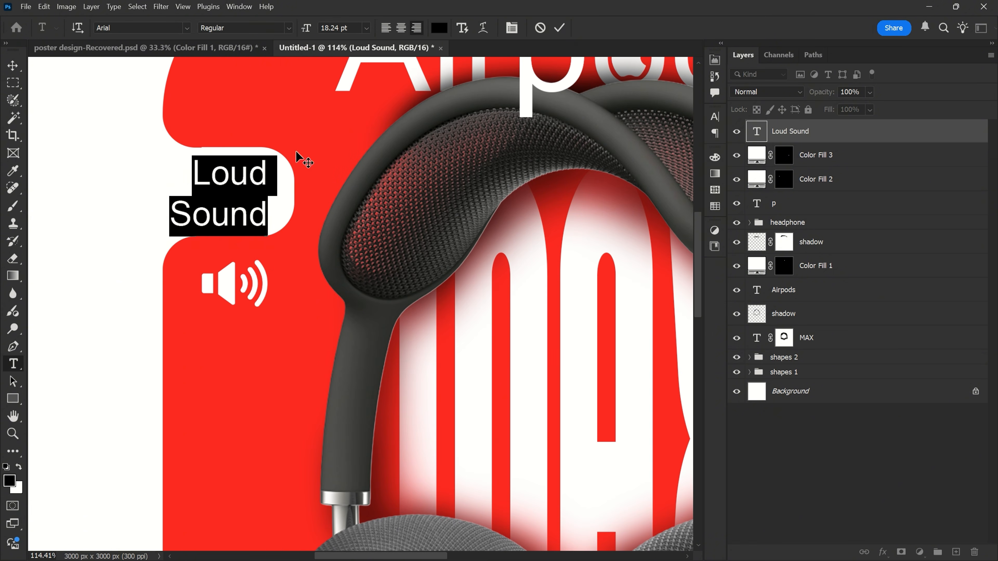
click(512, 28)
click(693, 152)
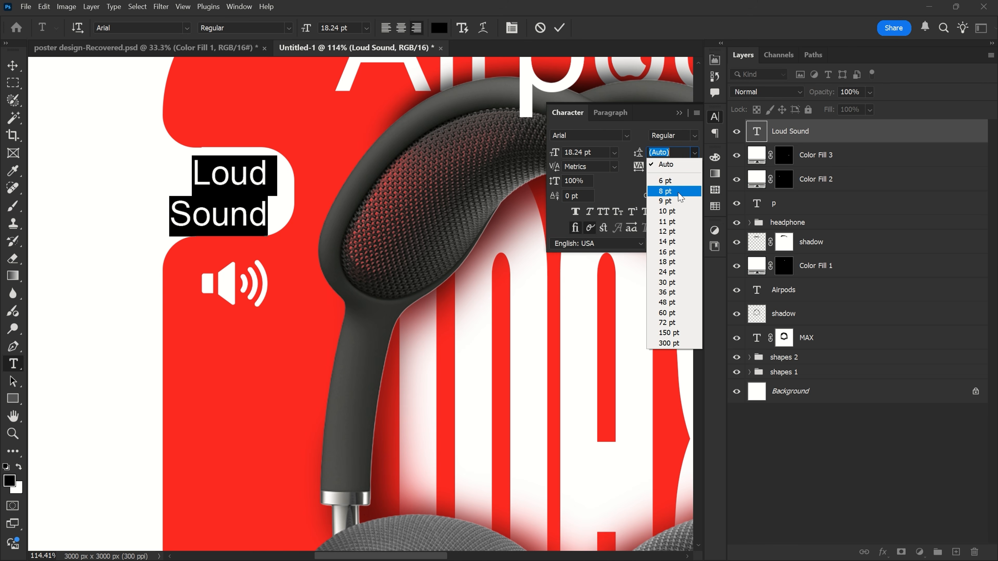
click(673, 252)
click(560, 28)
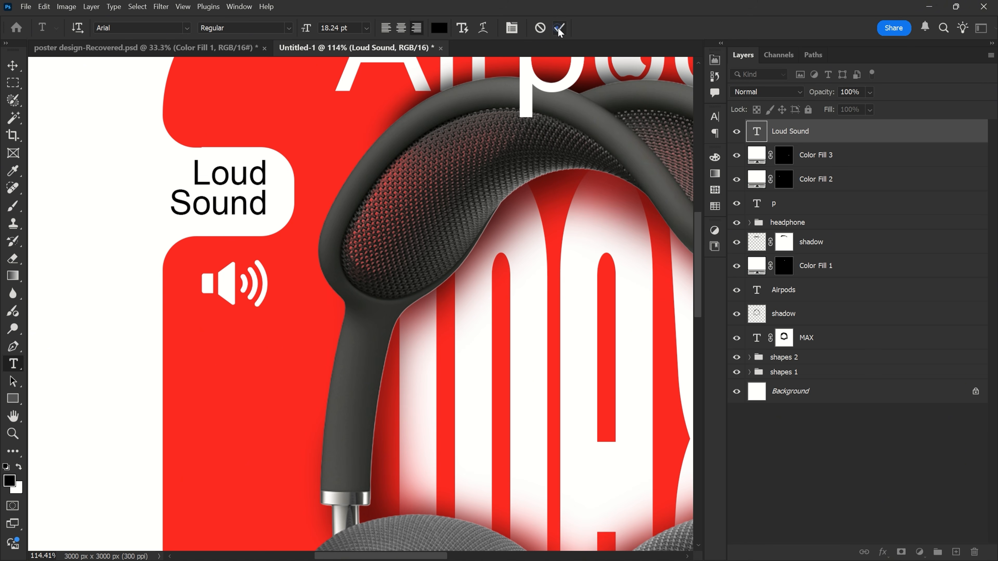
- Enlarge the "Loud Sound" text to 106.76% and center it vertically within the left notch
drag(237, 181, 243, 186)
key(ctrl+t)
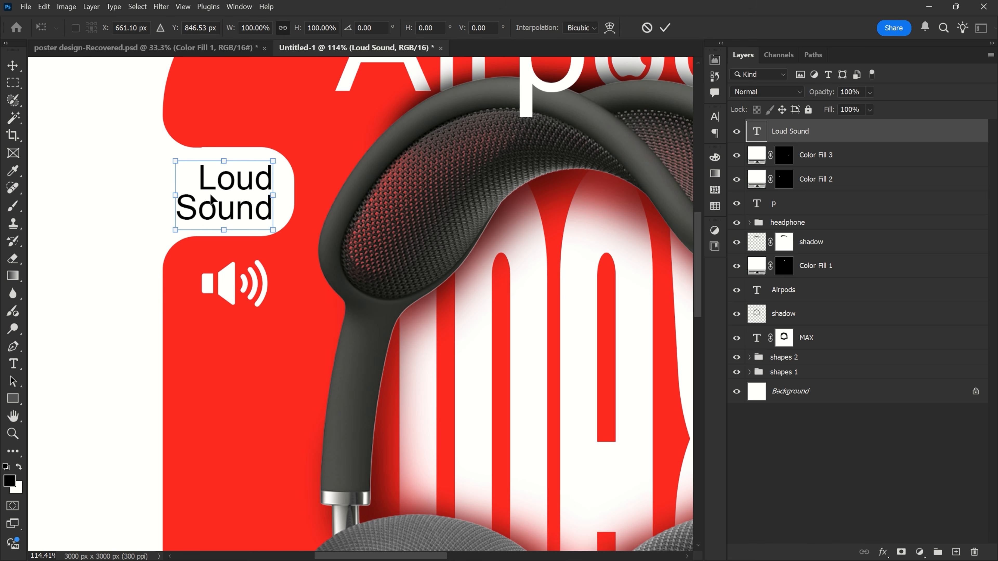
drag(172, 195, 166, 195)
drag(244, 196, 249, 191)
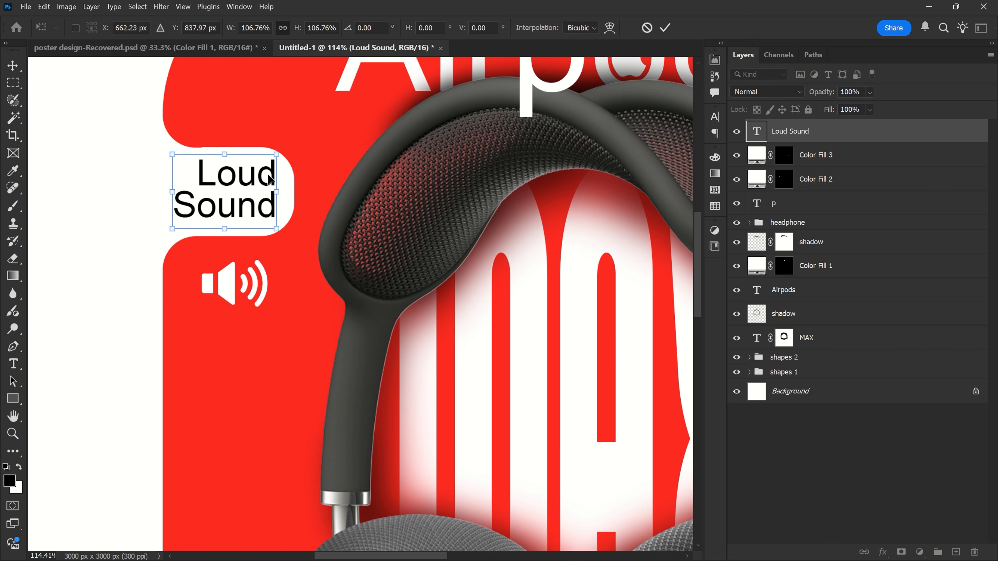
click(664, 28)
key(ctrl+0)
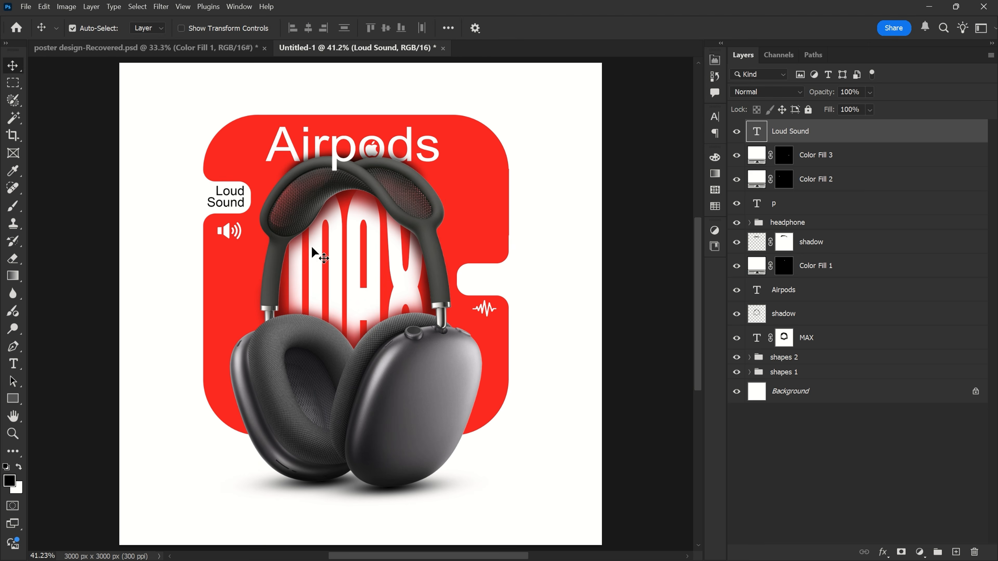
- Duplicate the "Loud Sound" text to the right notch, left-align the copy, and change it to "Clear Sound"
drag(235, 203, 488, 281)
scroll(488, 279, up, 5)
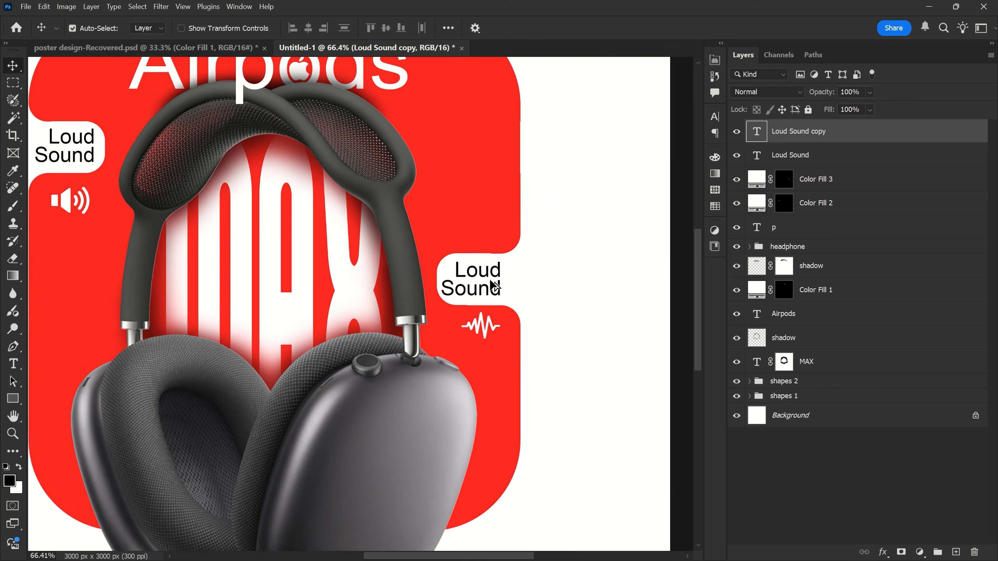
double_click(475, 273)
key(ctrl+a)
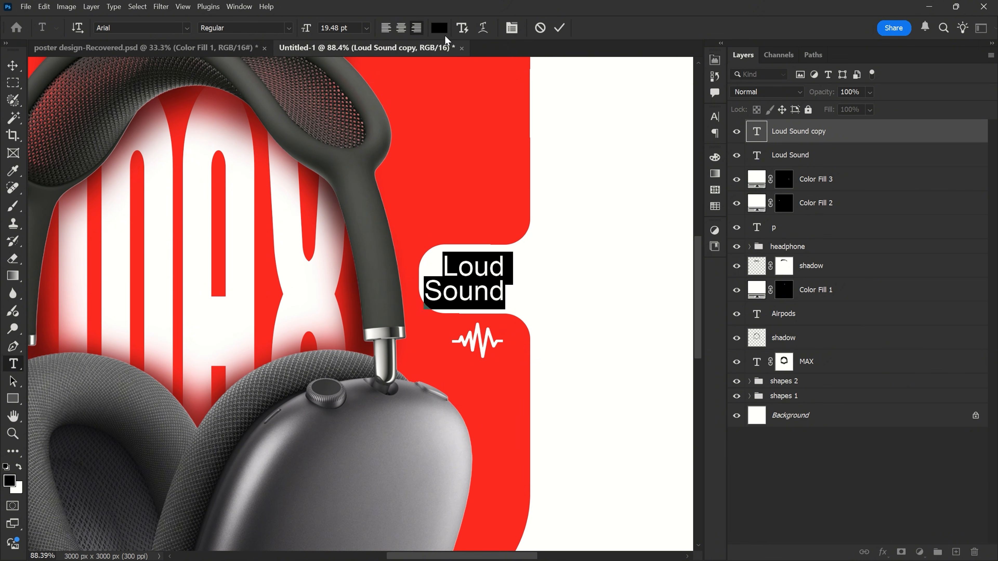
click(385, 27)
click(539, 263)
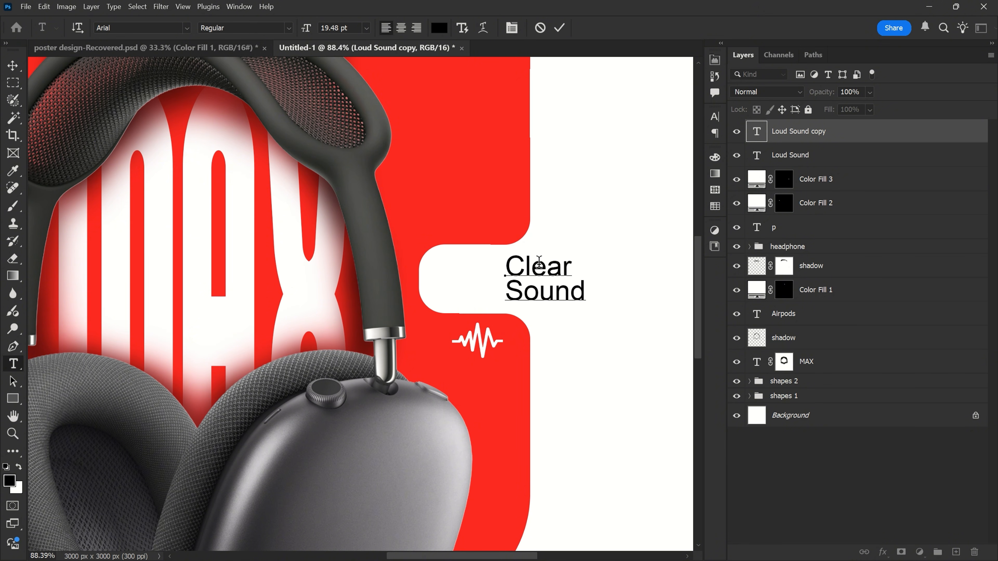
click(559, 28)
- Move the "Clear Sound" text into the white right notch above the sound wave icon
drag(550, 271, 483, 273)
scroll(601, 222, down, 4)
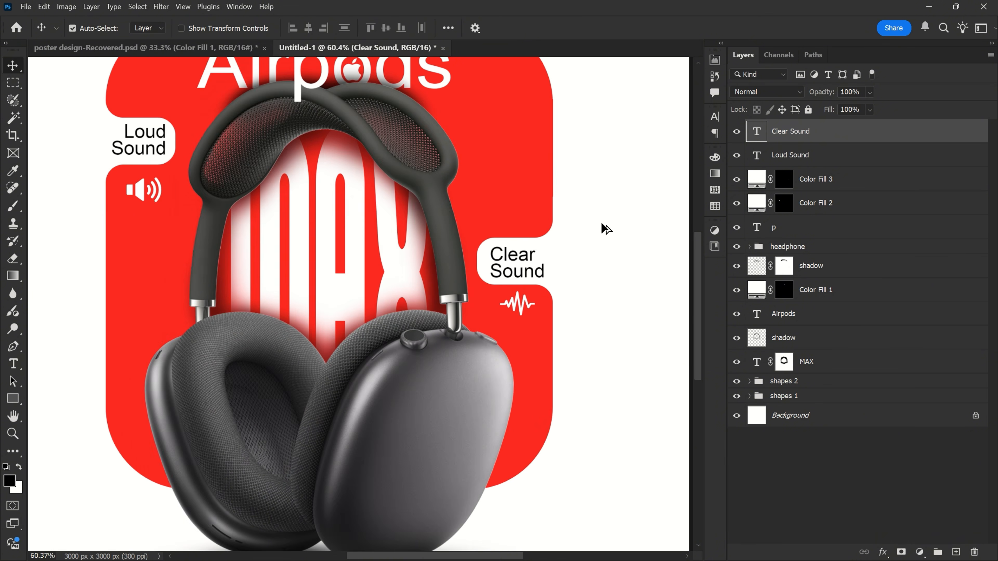
key(ctrl+0)
- Add the text "Wireless Headphone" in black Arial Regular at 25.92 pt above the red shape
ctrl+click(556, 130)
key(t)
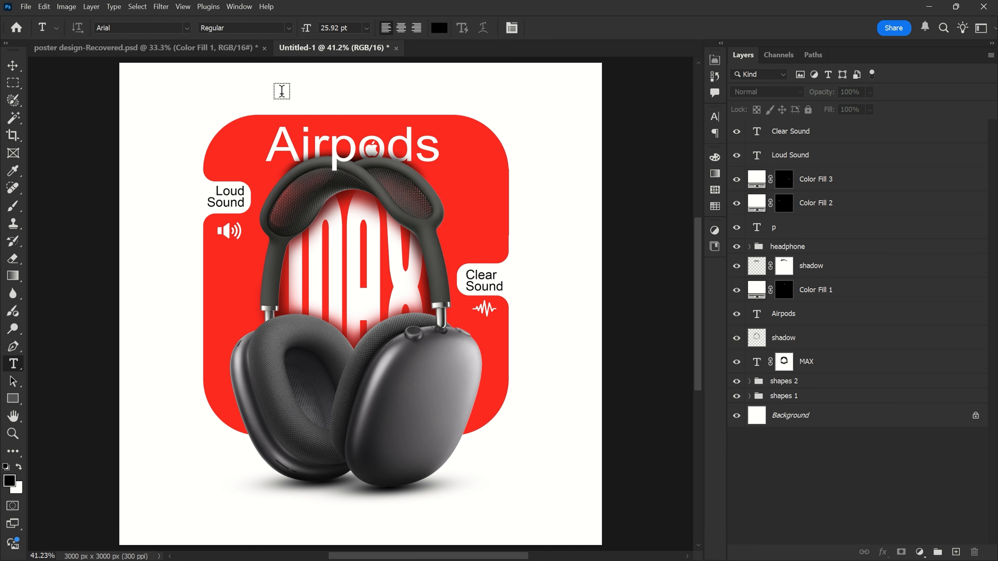
click(281, 94)
text(Wireless Headphone)
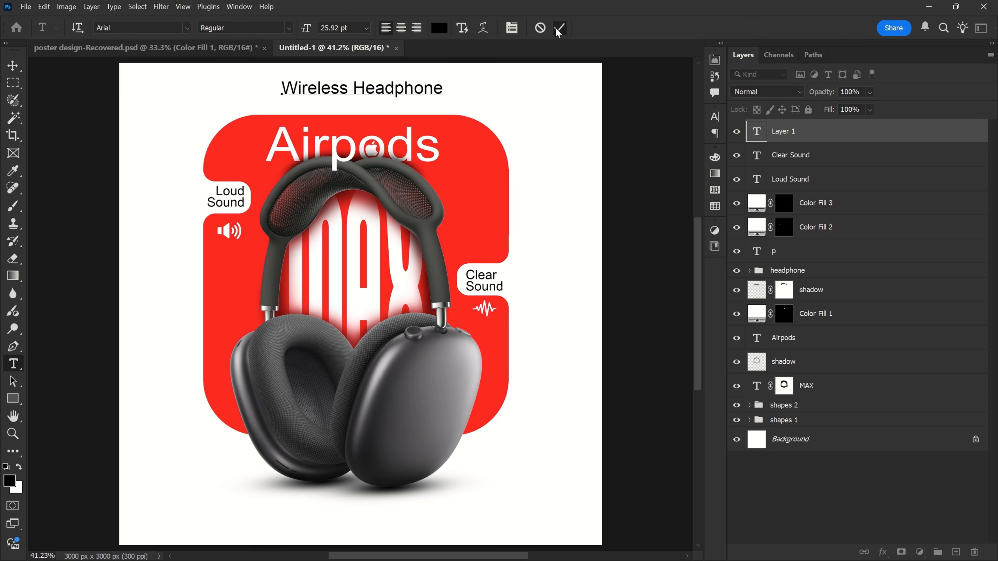
click(559, 30)
- Resize the "Wireless Headphone" text and center it horizontally in the white space above the red shape
key(ctrl+t)
drag(366, 101, 367, 110)
drag(389, 93, 363, 87)
drag(373, 98, 374, 91)
click(666, 29)
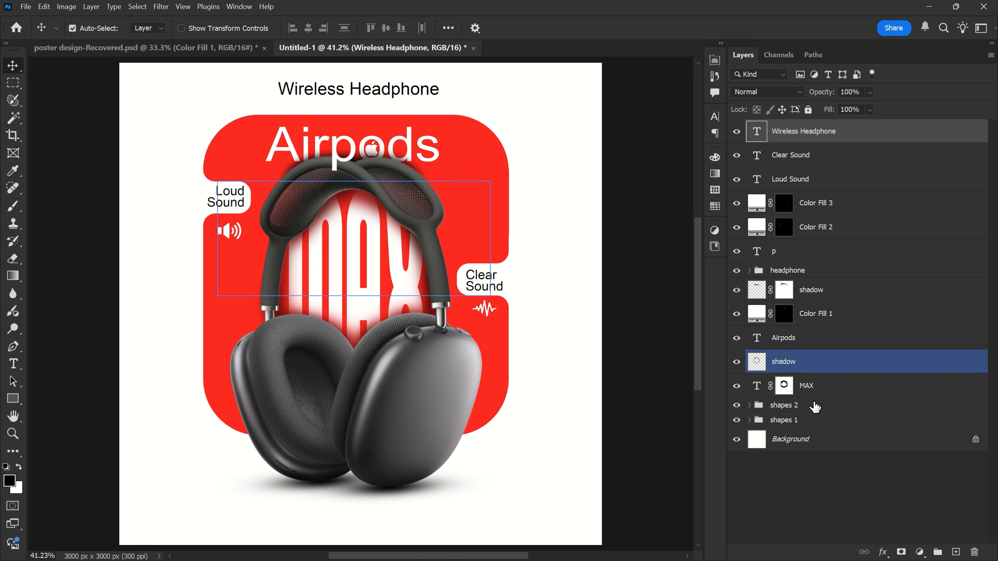
- Add a Gradient Overlay with Radial style to the "shapes 1" group and open its gradient for editing
click(820, 421)
click(883, 552)
click(896, 514)
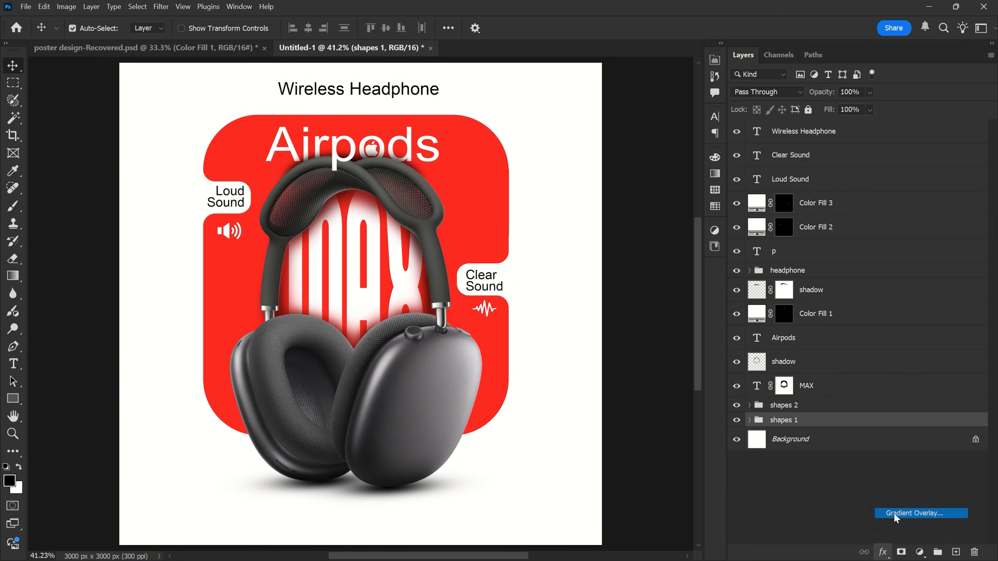
drag(499, 105, 676, 85)
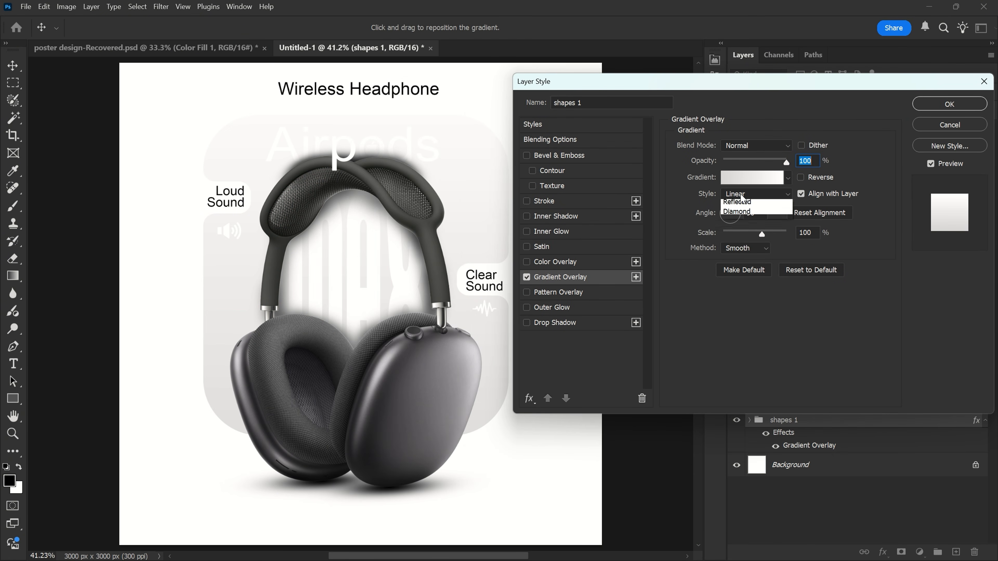
click(731, 215)
click(740, 182)
drag(517, 77, 714, 78)
- Try out gradient presets from the Pinks, Purples and Blues groups on the shape, including Purple_22 and Blue_20
click(582, 151)
scroll(644, 165, down, 1)
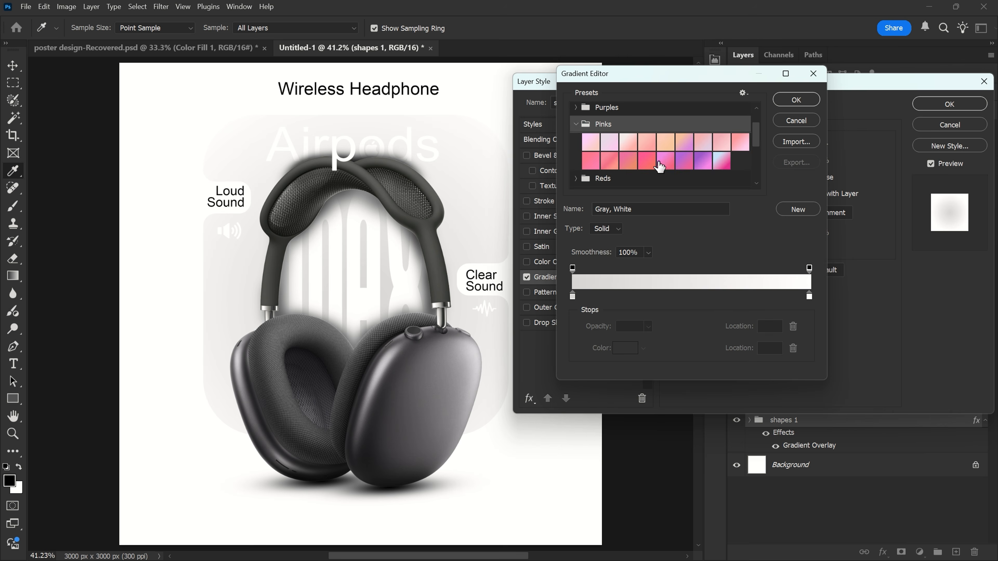
click(661, 168)
scroll(646, 164, up, 1)
click(582, 135)
click(613, 154)
scroll(621, 162, down, 1)
click(630, 172)
click(646, 174)
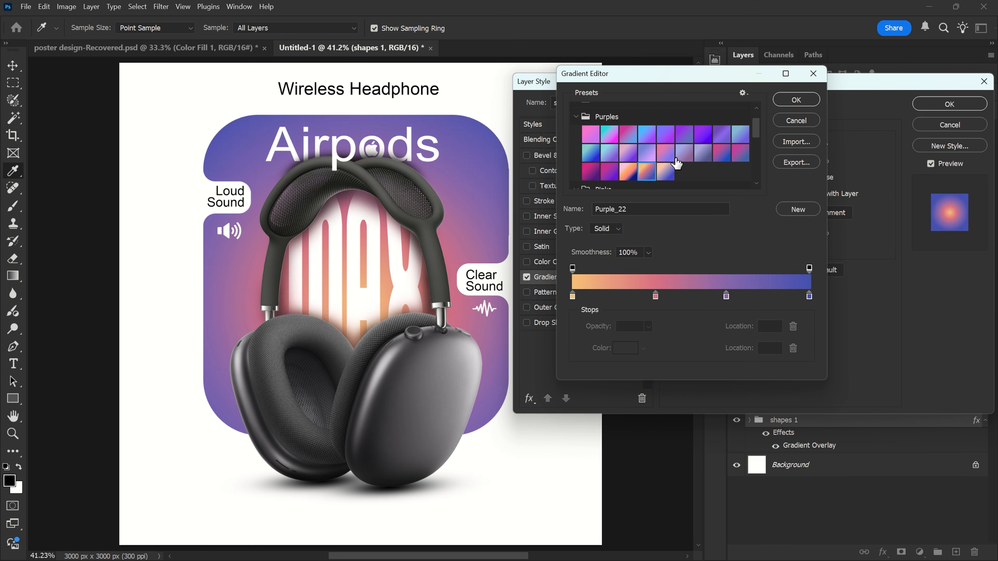
scroll(650, 169, up, 1)
click(647, 147)
scroll(628, 137, up, 1)
click(577, 118)
scroll(664, 145, down, 3)
click(739, 147)
scroll(723, 151, up, 1)
click(612, 159)
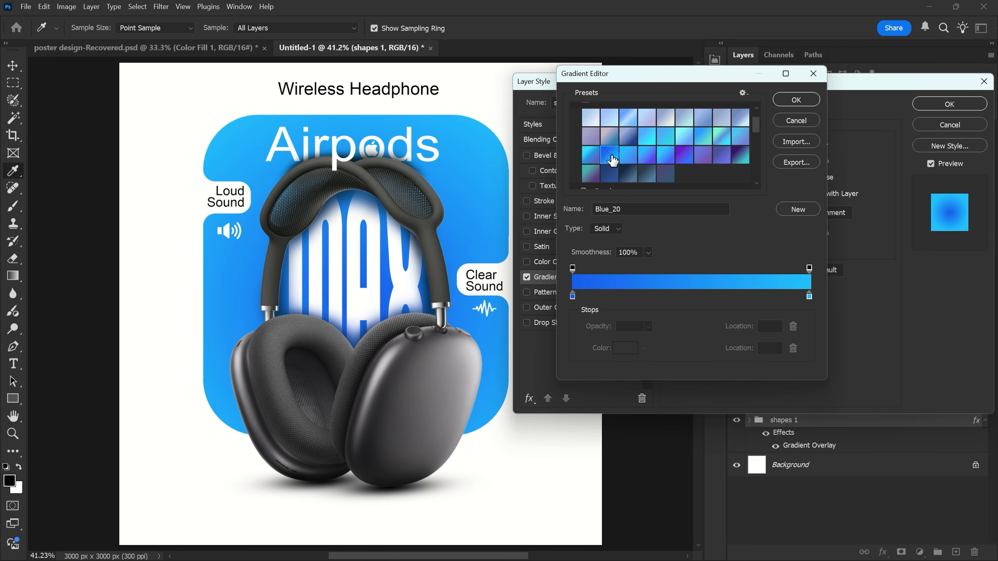
click(649, 157)
- Apply the Red_07 gradient preset to the overlay and set its scale to 94%
scroll(627, 130, up, 5)
click(602, 151)
click(703, 149)
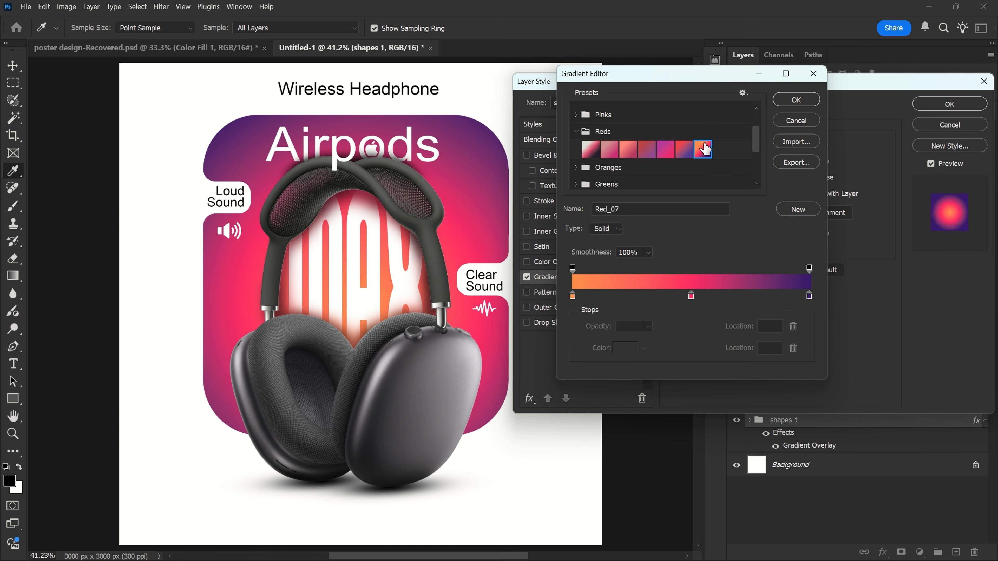
click(795, 101)
drag(762, 234, 759, 235)
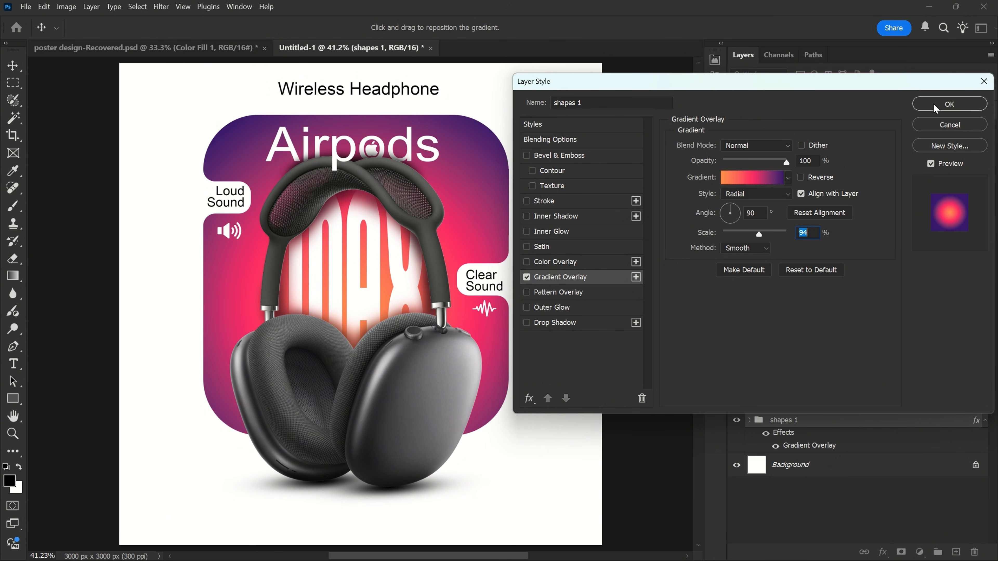
click(949, 103)
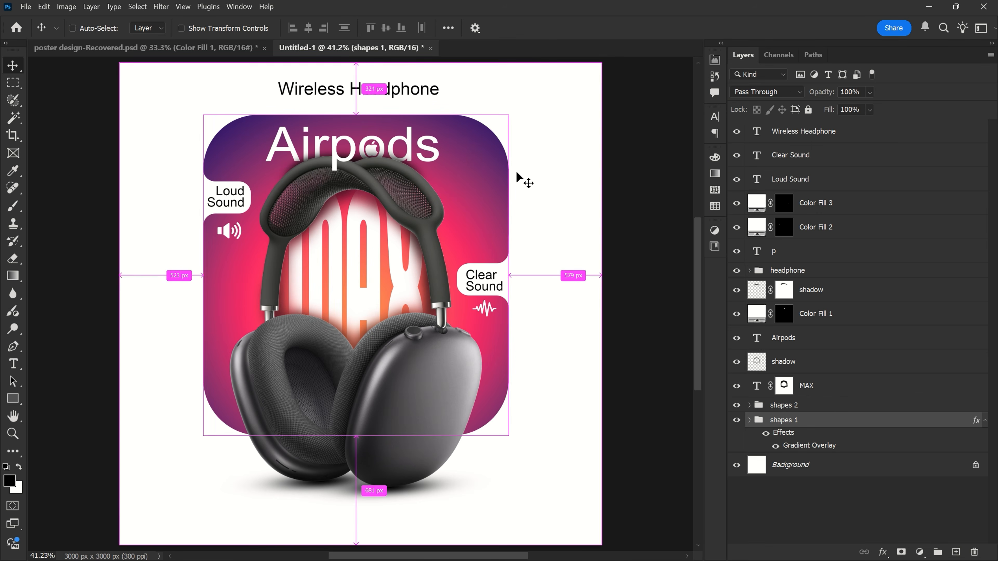
- Create a new layer named "shine" directly above the "shapes 1" group
click(631, 102)
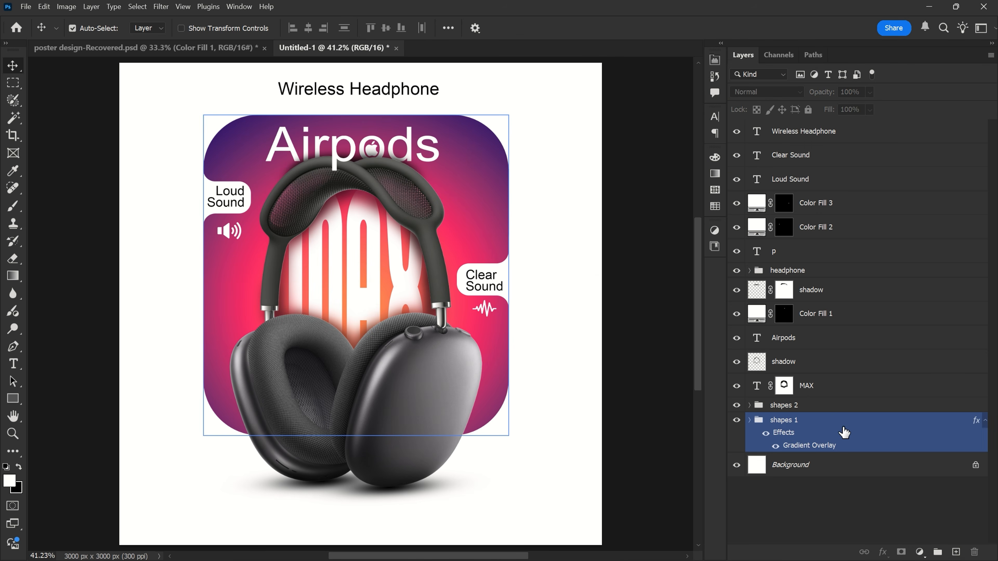
click(818, 420)
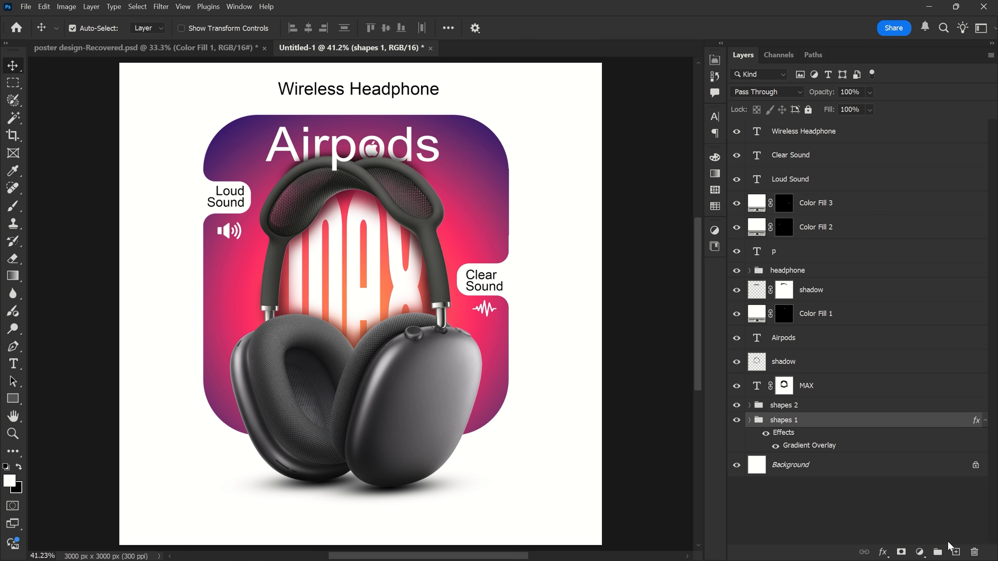
click(956, 552)
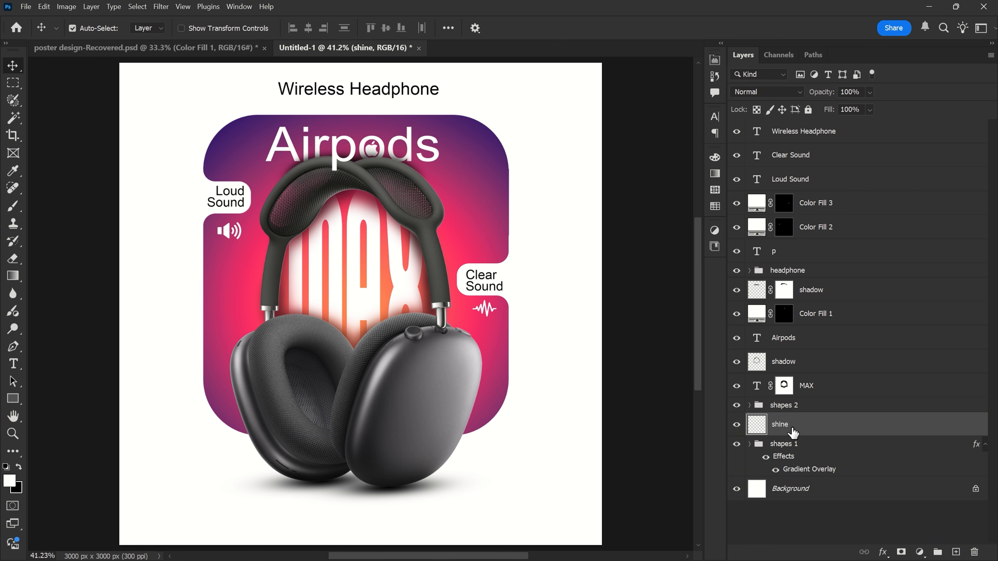
- Paint a large soft white glow over the gradient shape's upper-left corner on the "shine" layer with the Brush
click(18, 211)
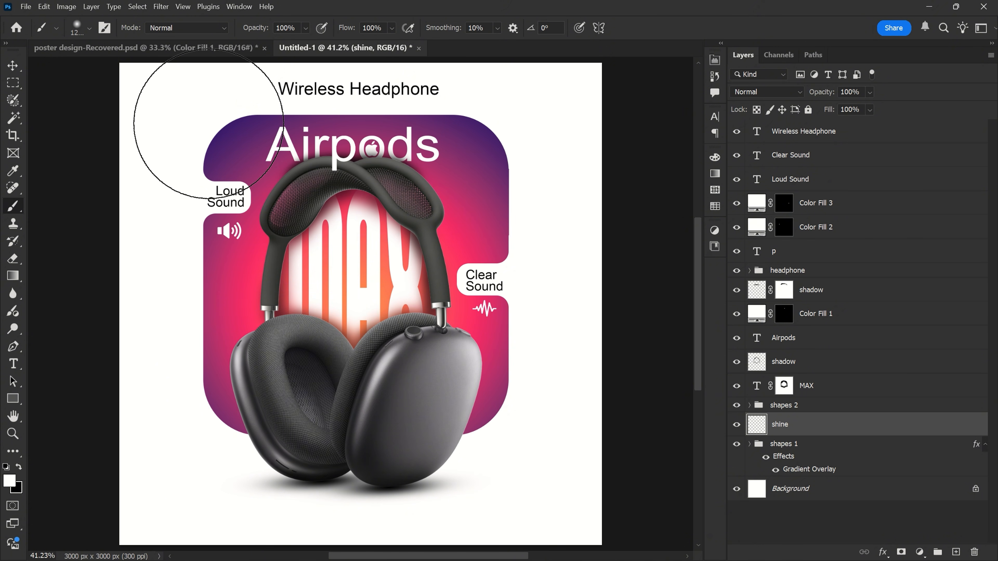
click(198, 124)
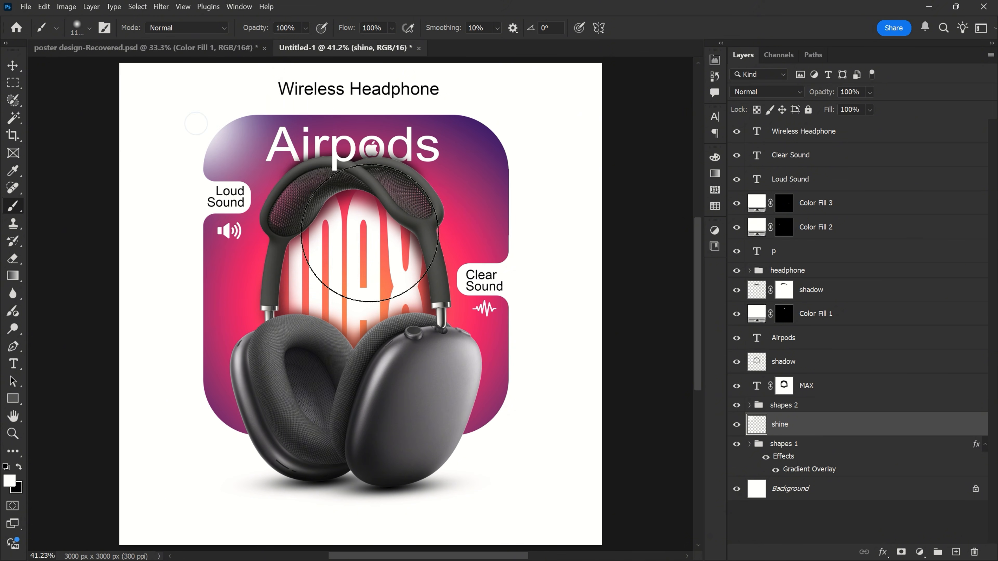
key(v)
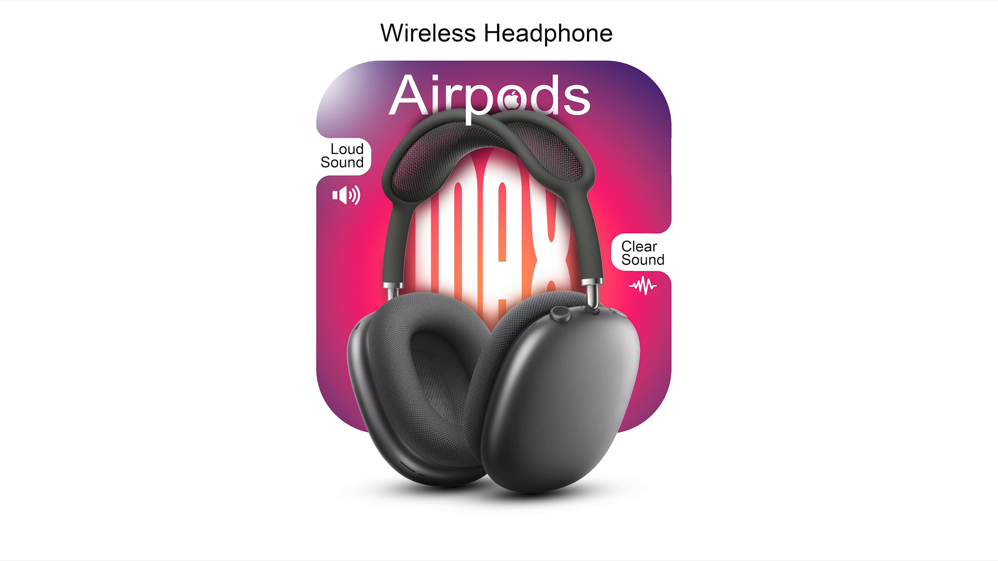